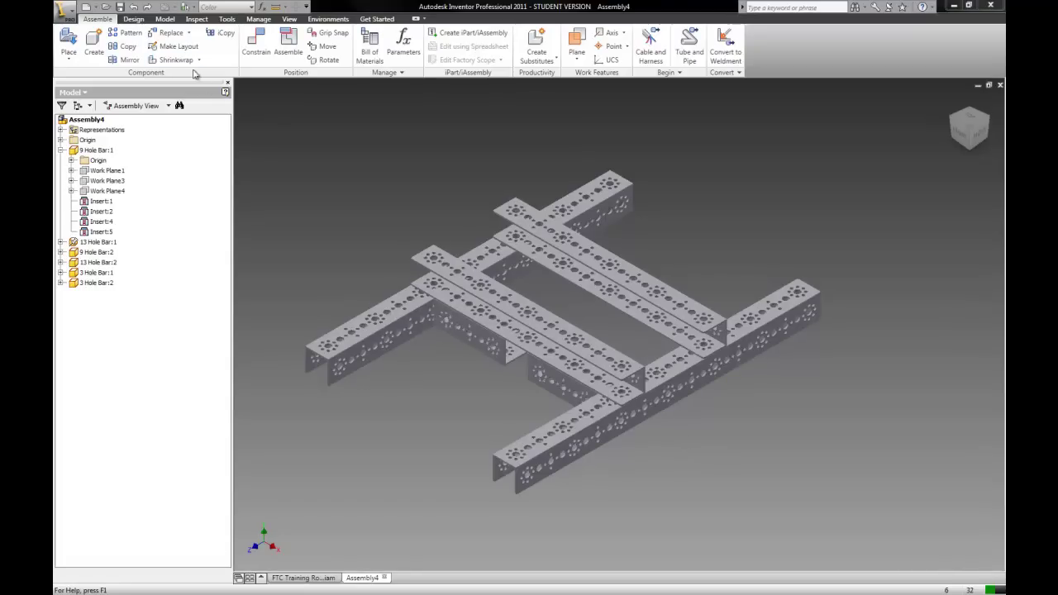
Step: Place one 5 Hole Bar.ipt near the top-left of the assembly
click(69, 43)
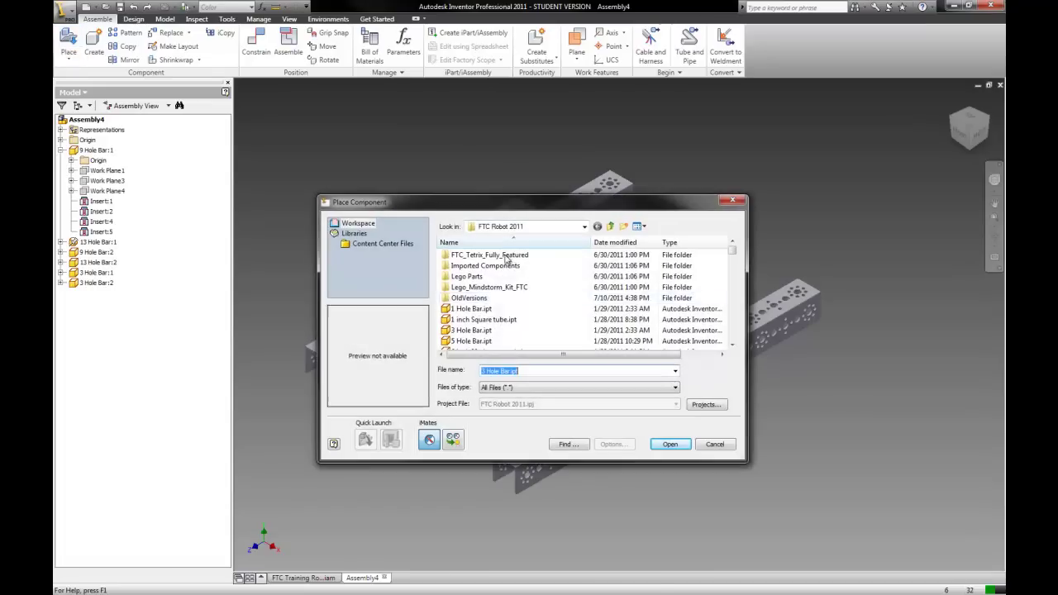
click(471, 308)
scroll(495, 308, down, 1)
click(471, 308)
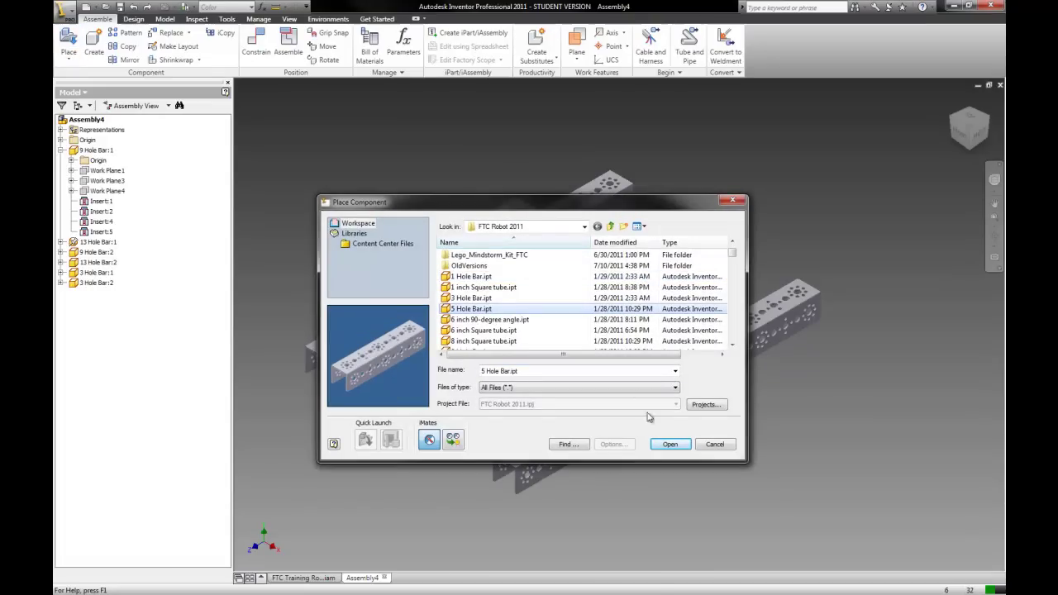
click(669, 446)
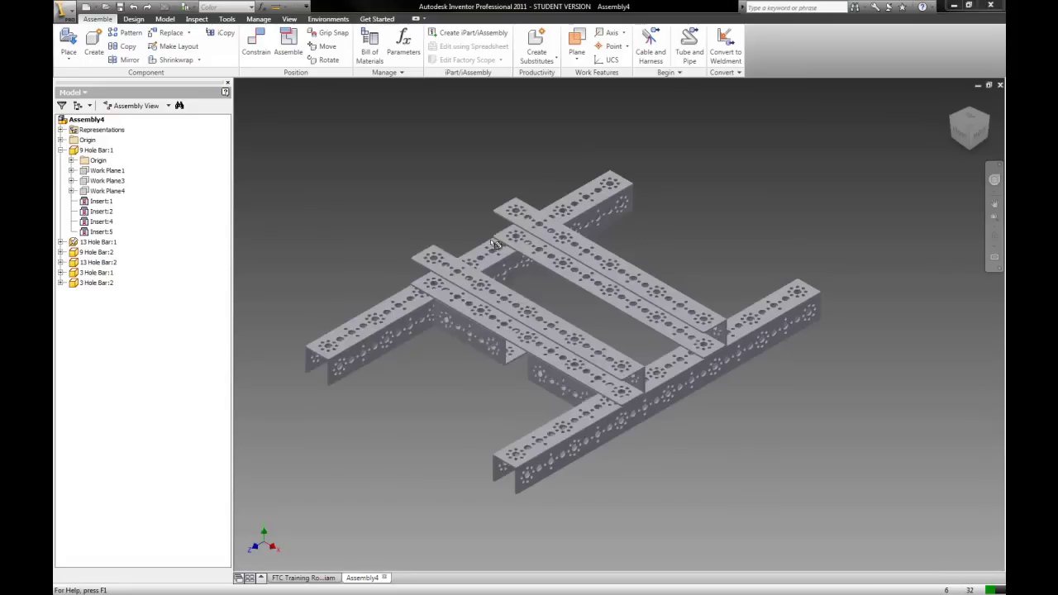
click(334, 154)
right_click(339, 154)
click(365, 158)
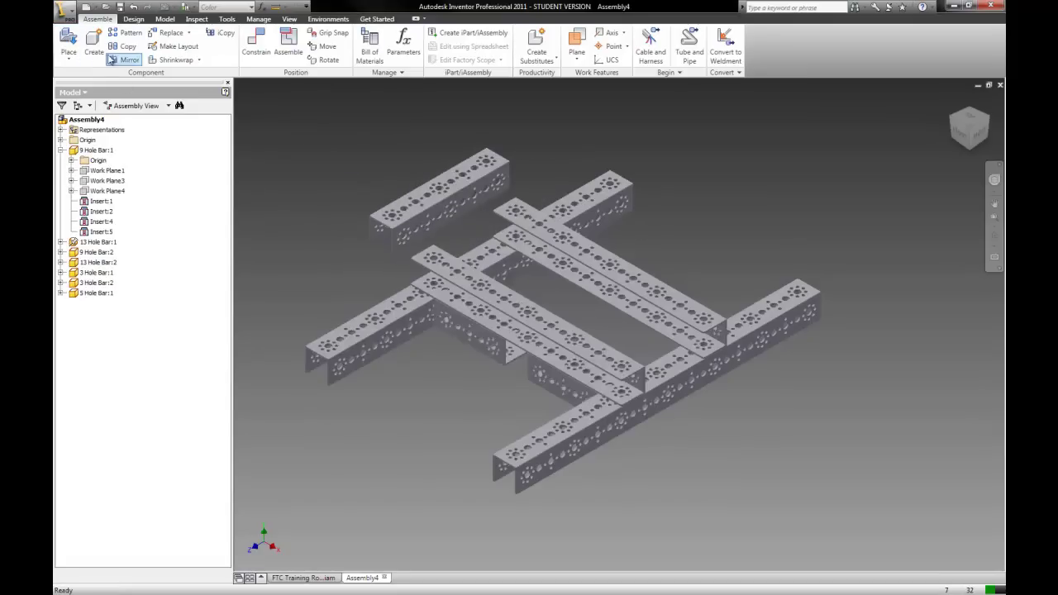
Step: Place two copies of Base Plate.ipt side by side in the assembly
click(69, 43)
click(528, 329)
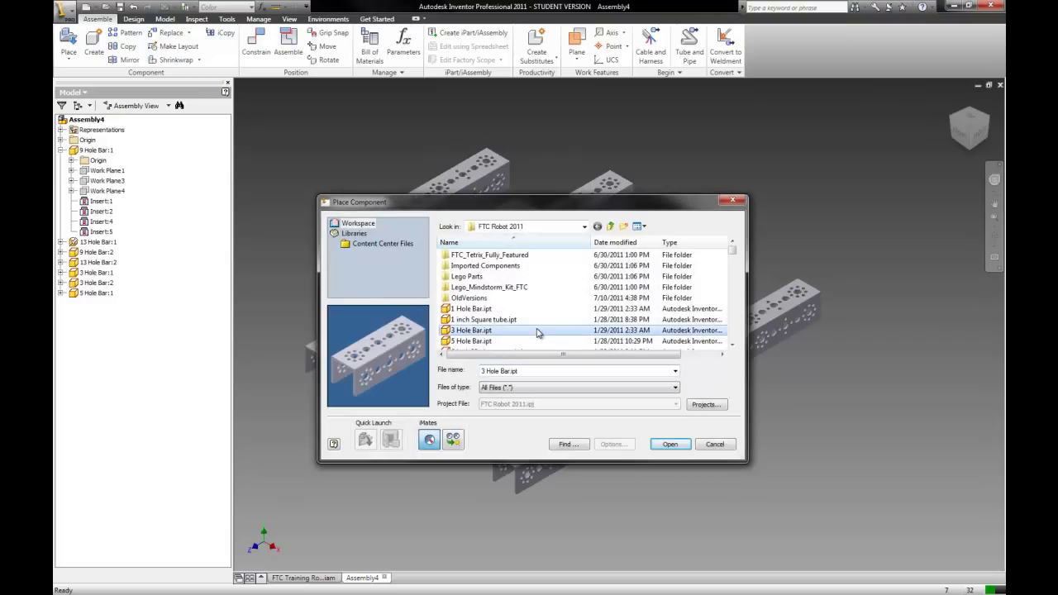
scroll(533, 332, down, 4)
scroll(529, 326, down, 1)
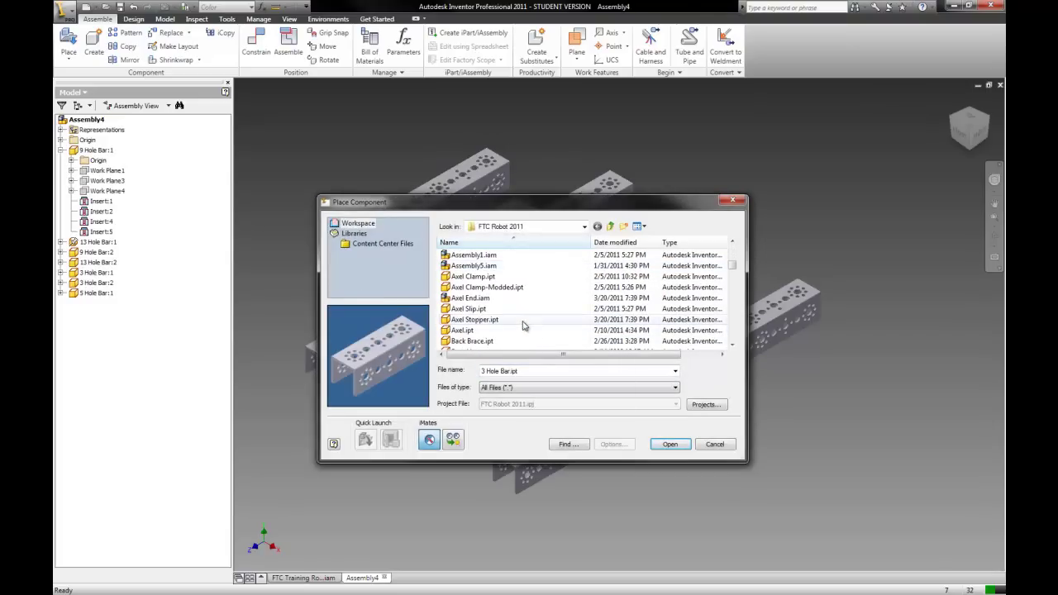
click(519, 314)
scroll(511, 333, down, 2)
click(500, 320)
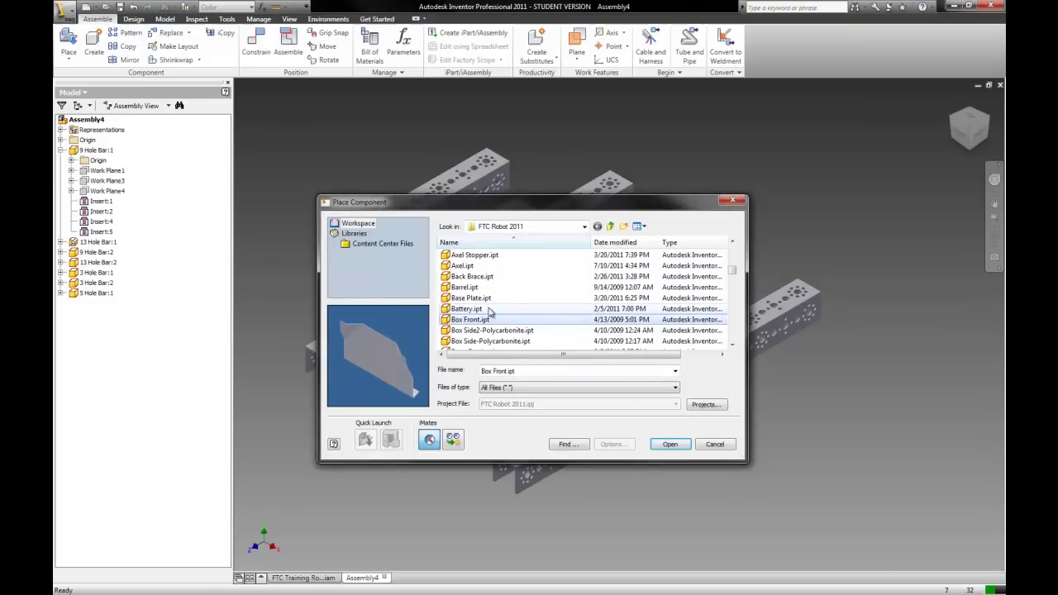
click(494, 298)
click(673, 445)
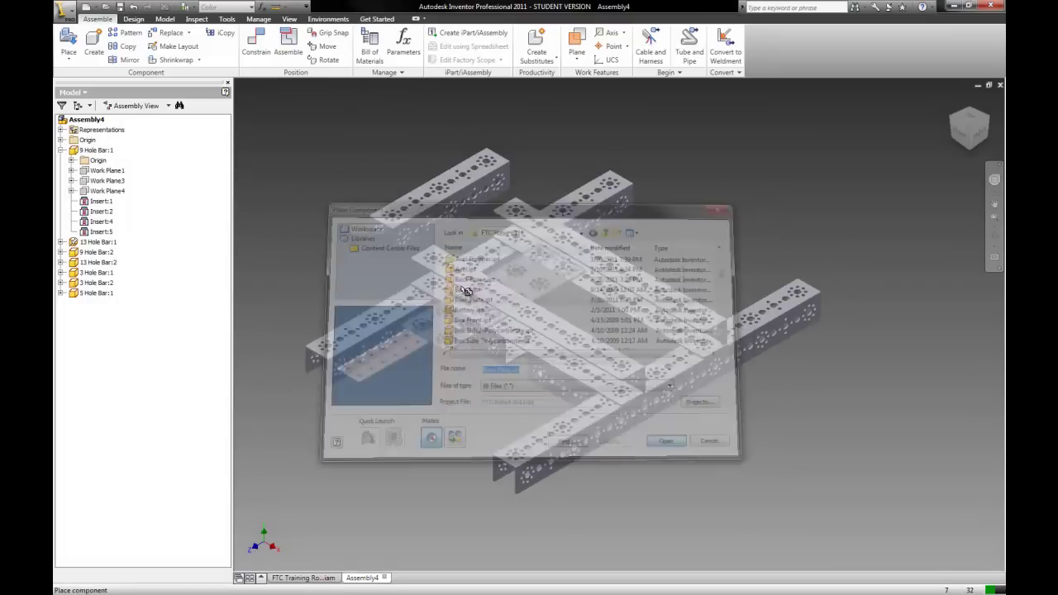
click(347, 166)
click(380, 160)
right_click(378, 157)
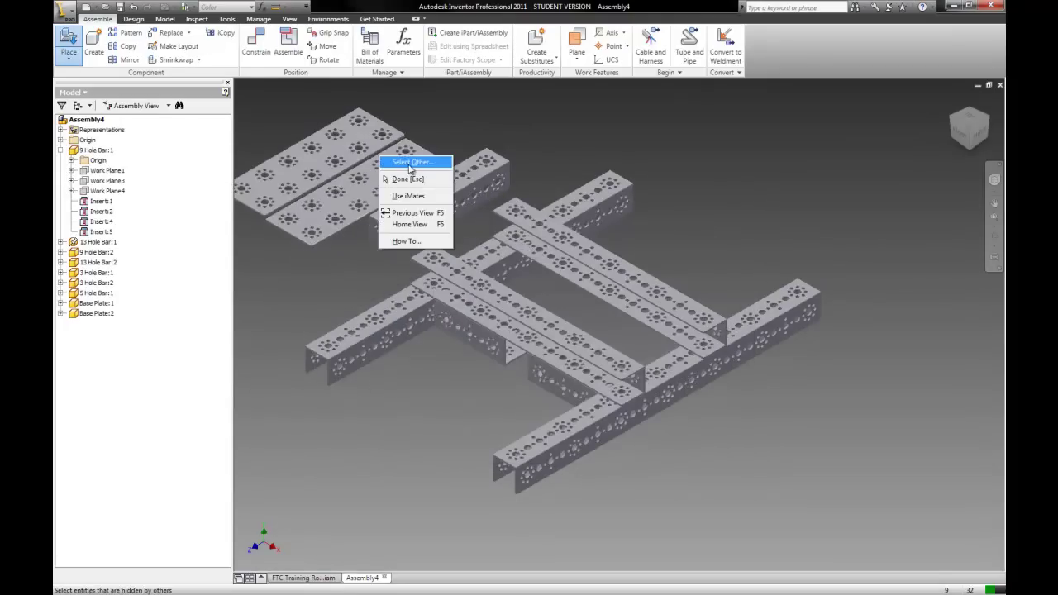
right_click(423, 134)
click(433, 136)
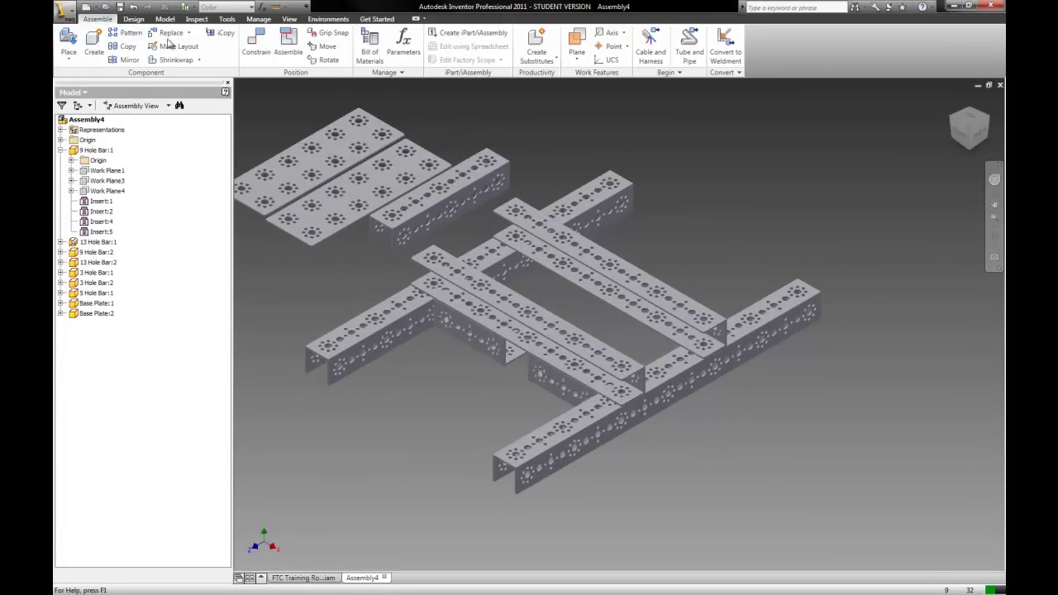
Step: Move the 5 Hole Bar over the frame and abandon a first insert-constraint attempt
drag(456, 169, 482, 209)
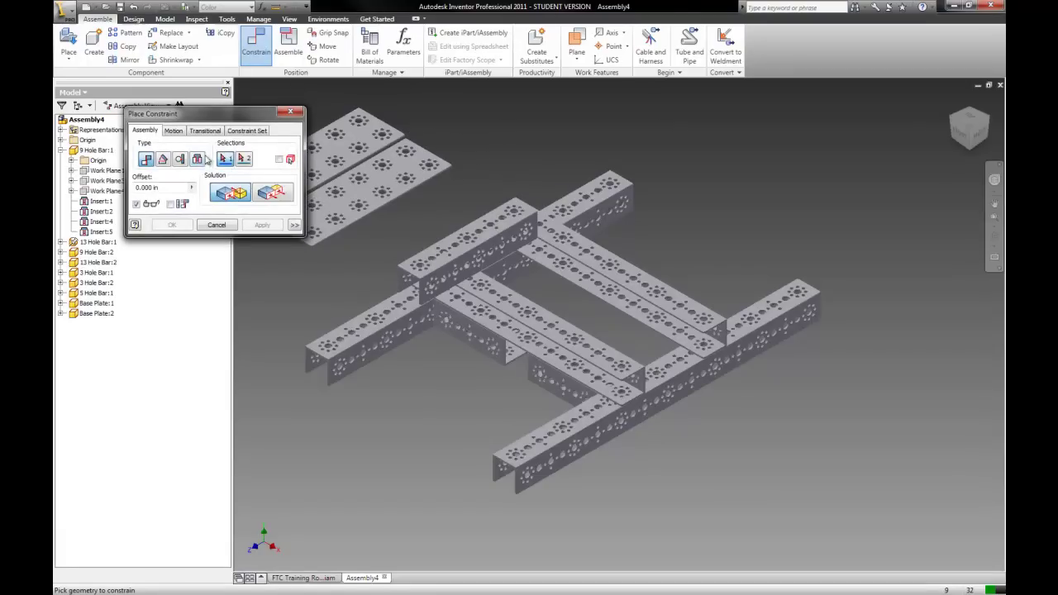
click(199, 158)
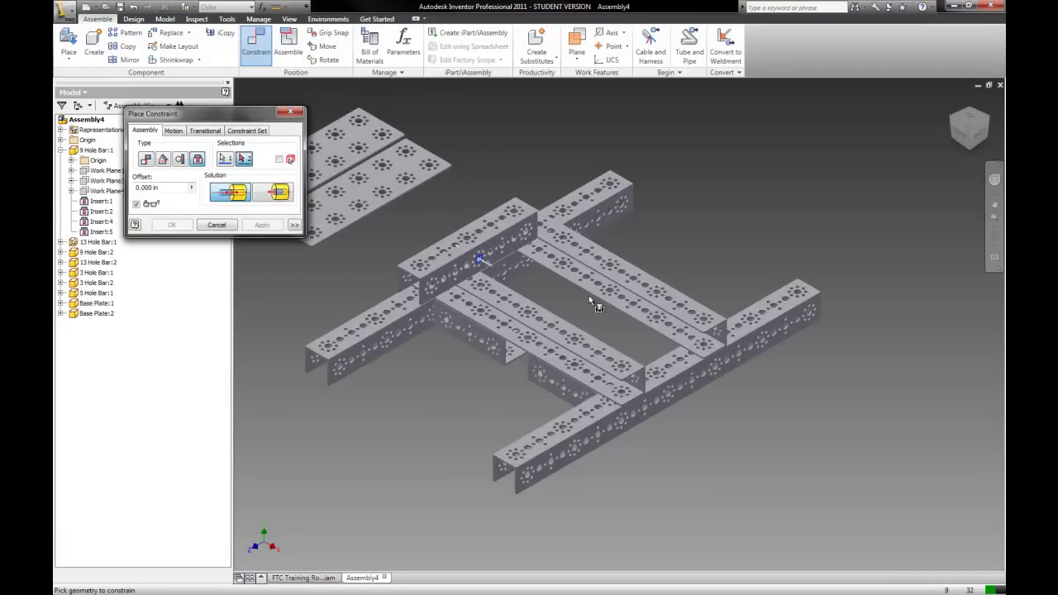
click(609, 291)
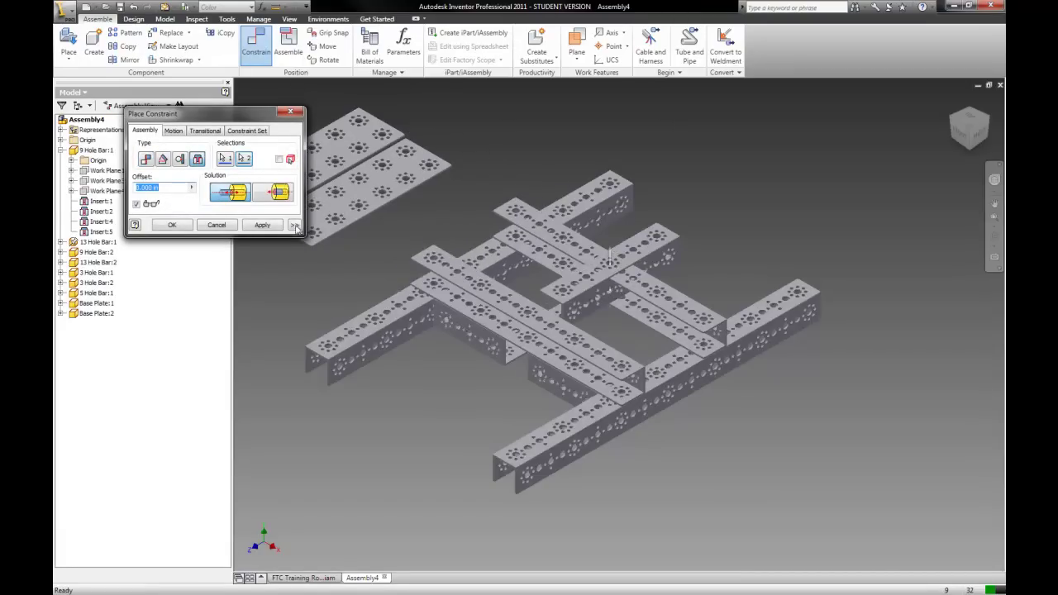
click(280, 194)
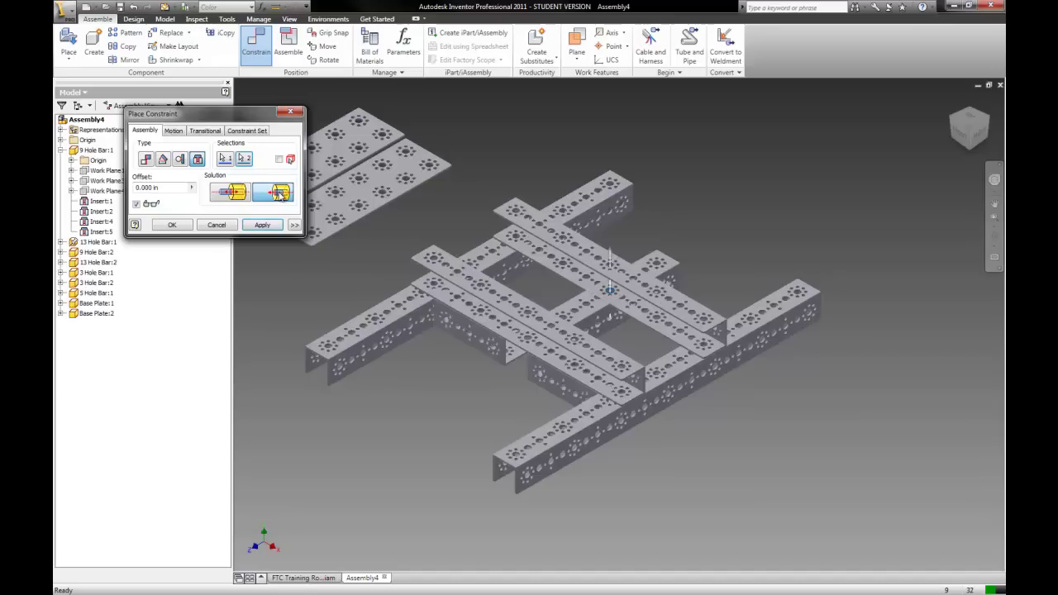
click(216, 224)
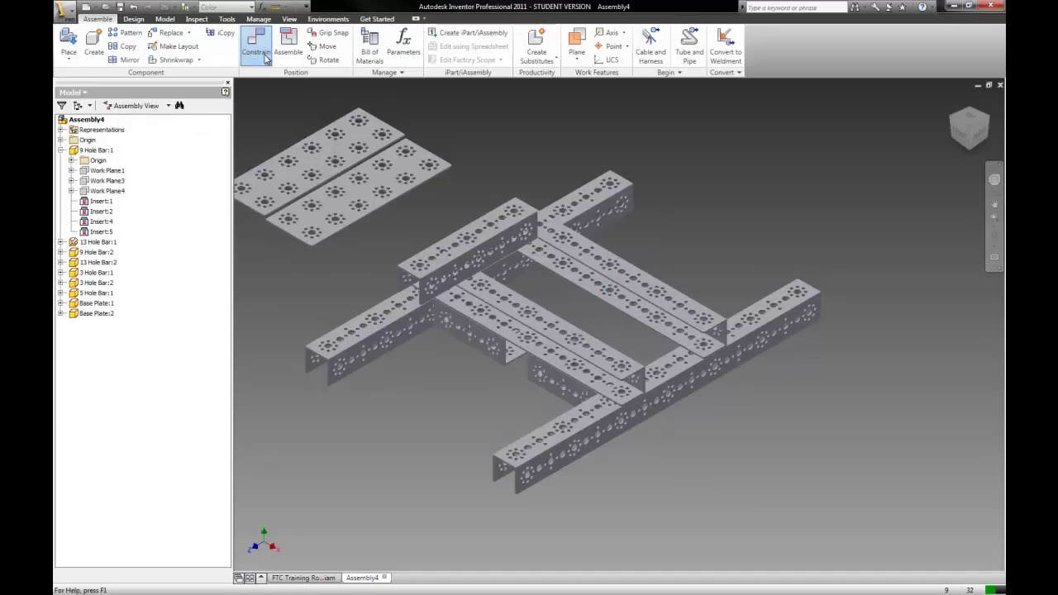
Step: Insert-constrain a 5 Hole Bar hole to the matching hole on a frame bar
key(c)
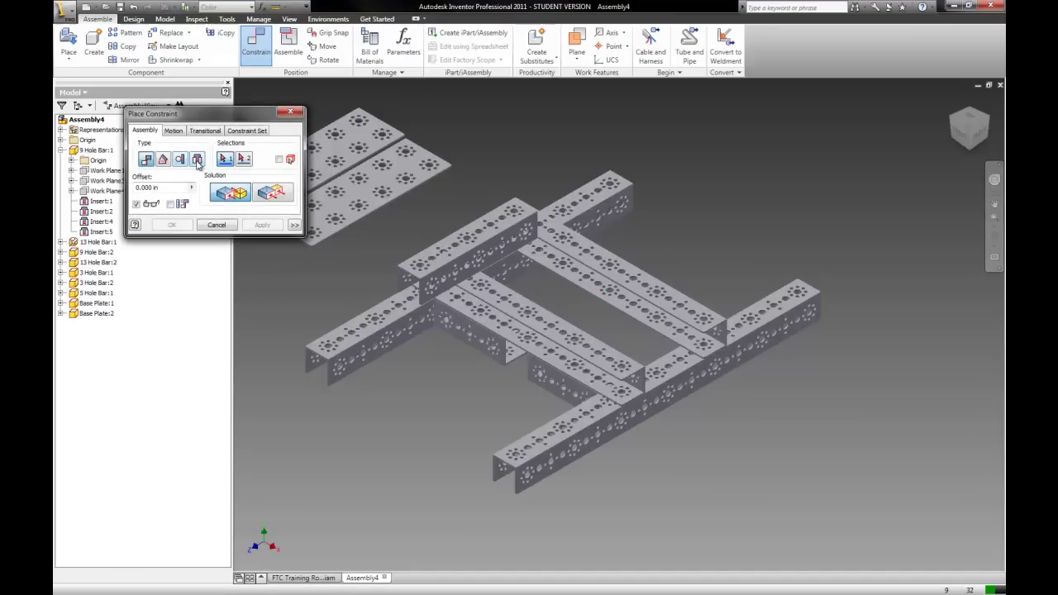
click(197, 160)
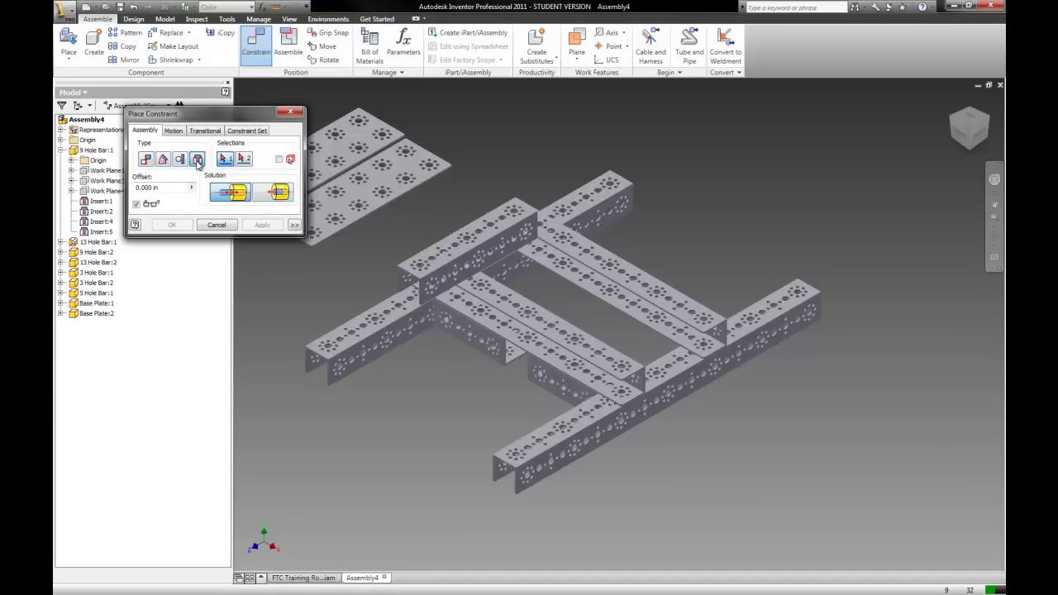
click(485, 263)
scroll(607, 291, up, 5)
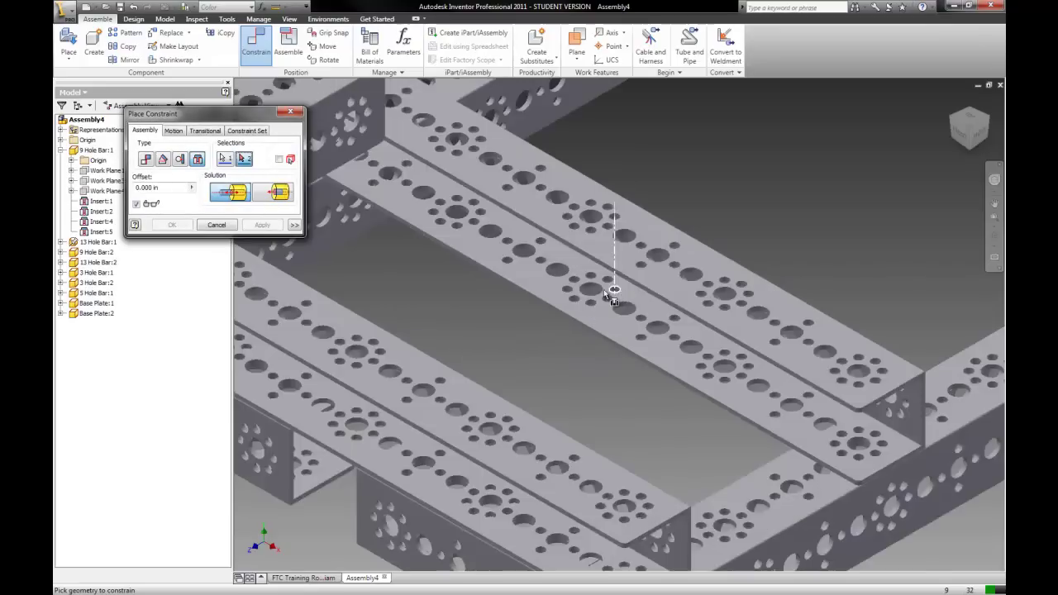
click(590, 290)
scroll(588, 291, down, 5)
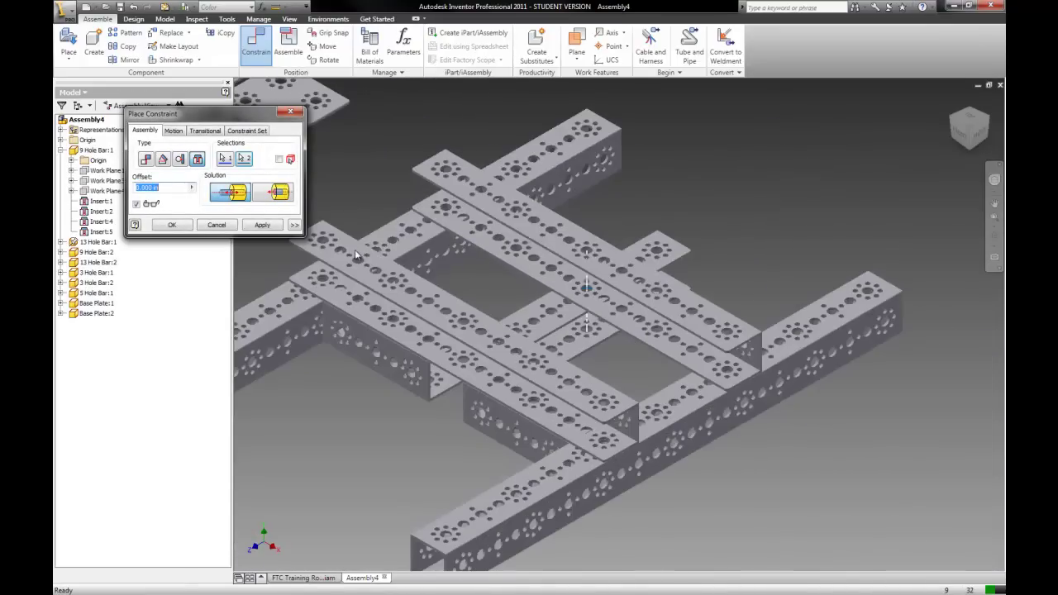
click(263, 225)
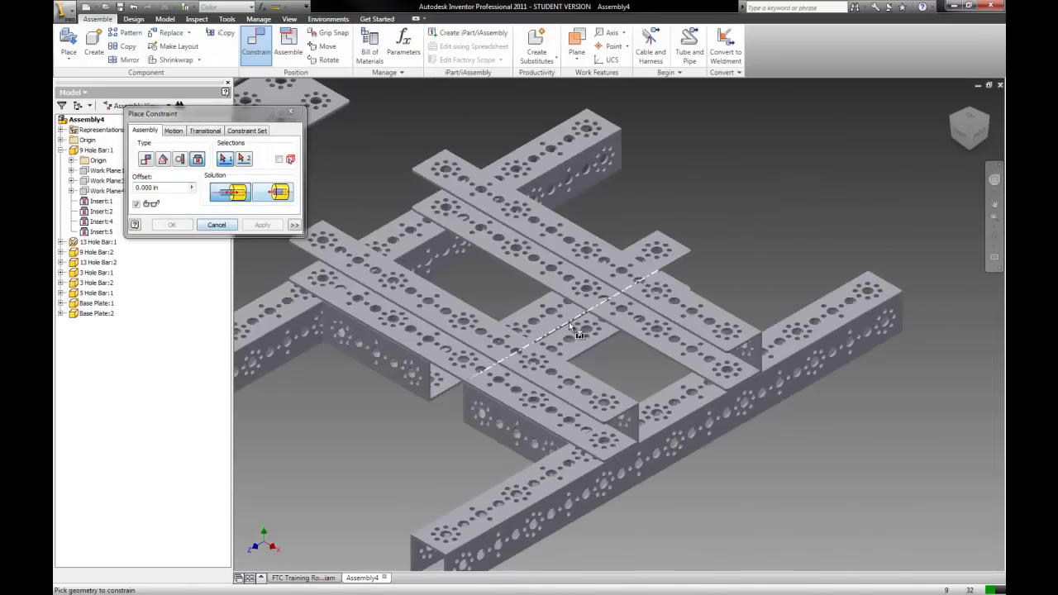
Step: Add a second insert constraint between a lower-bar hole and the matching upper-bar hole
scroll(562, 318, up, 5)
click(548, 296)
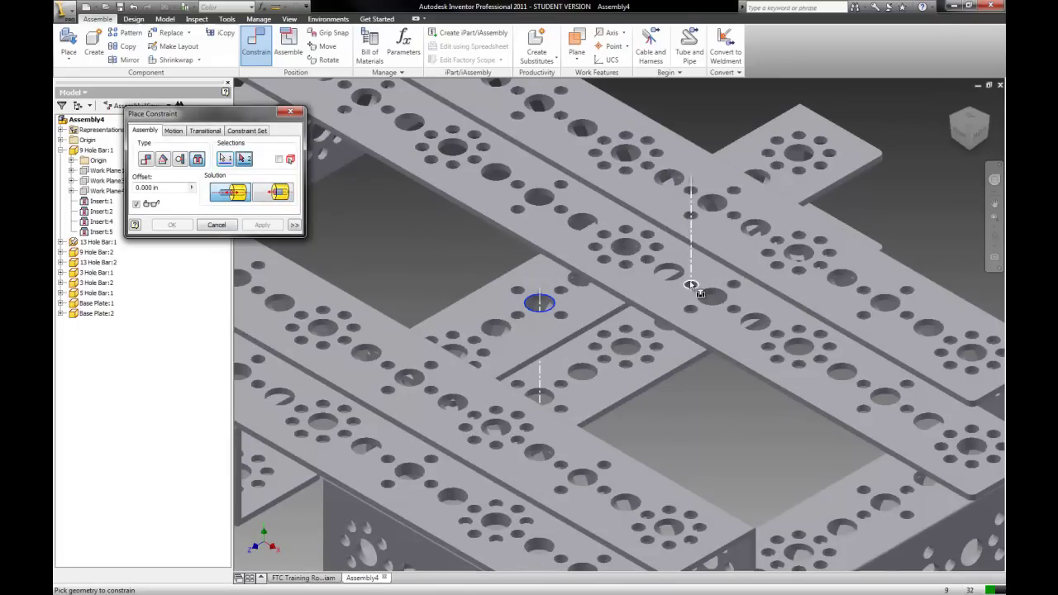
click(714, 296)
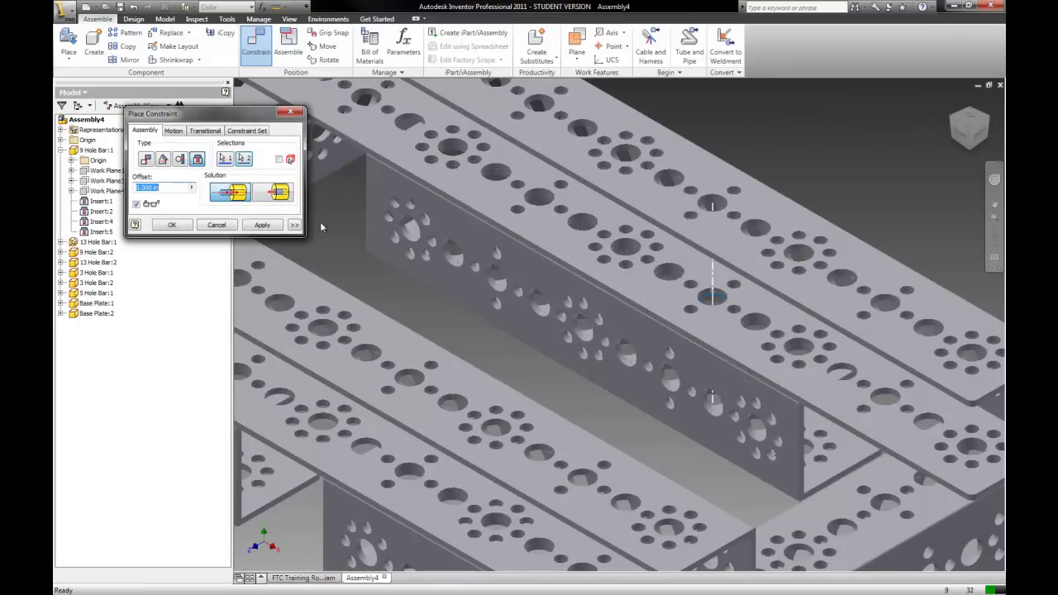
click(261, 225)
scroll(491, 285, down, 10)
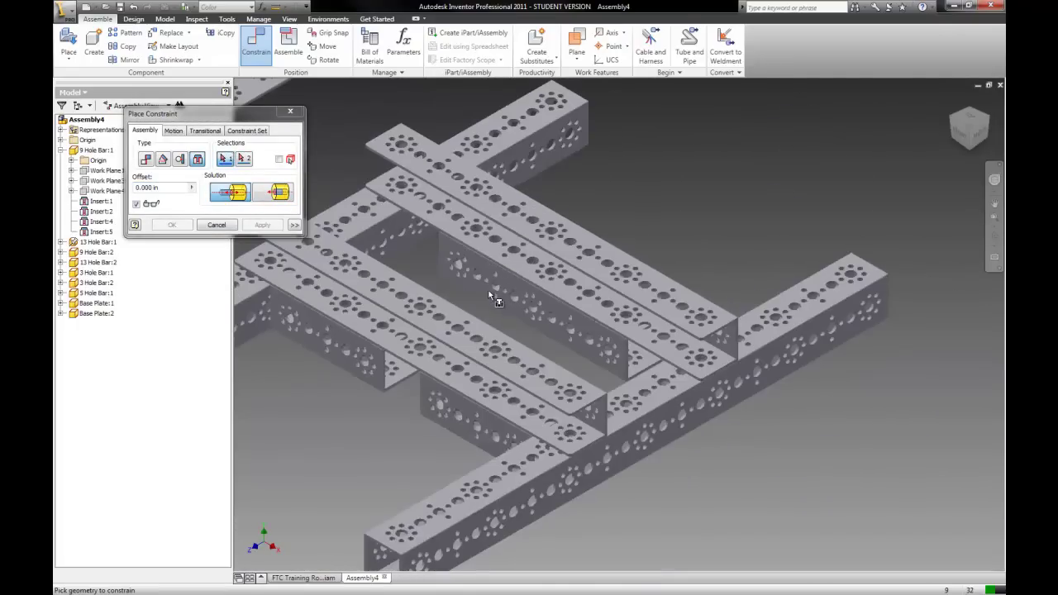
Step: Constrain a Base Plate face to the matching hole on the frame
scroll(385, 243, up, 4)
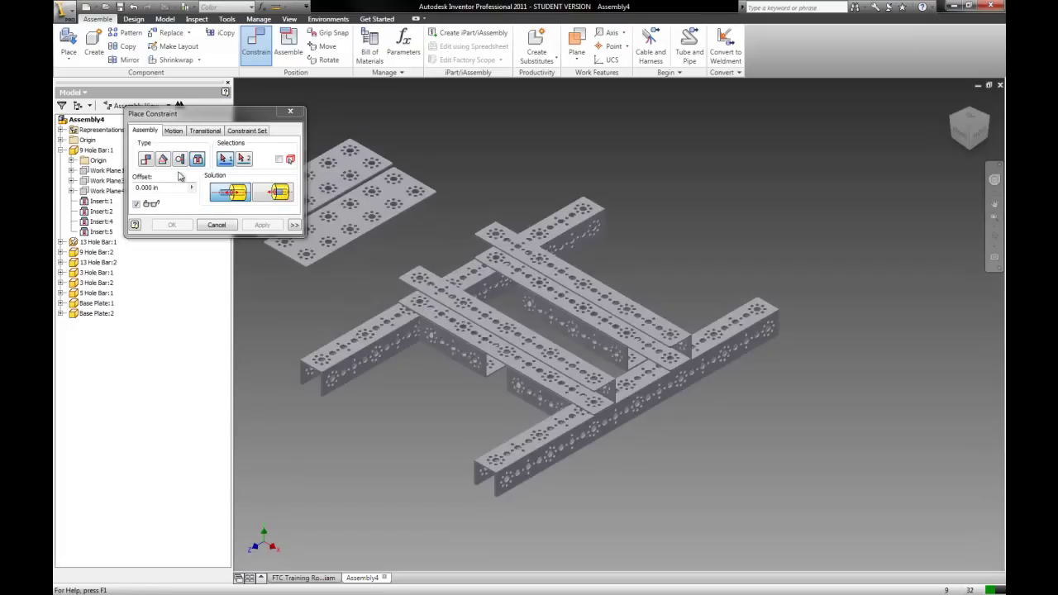
click(285, 243)
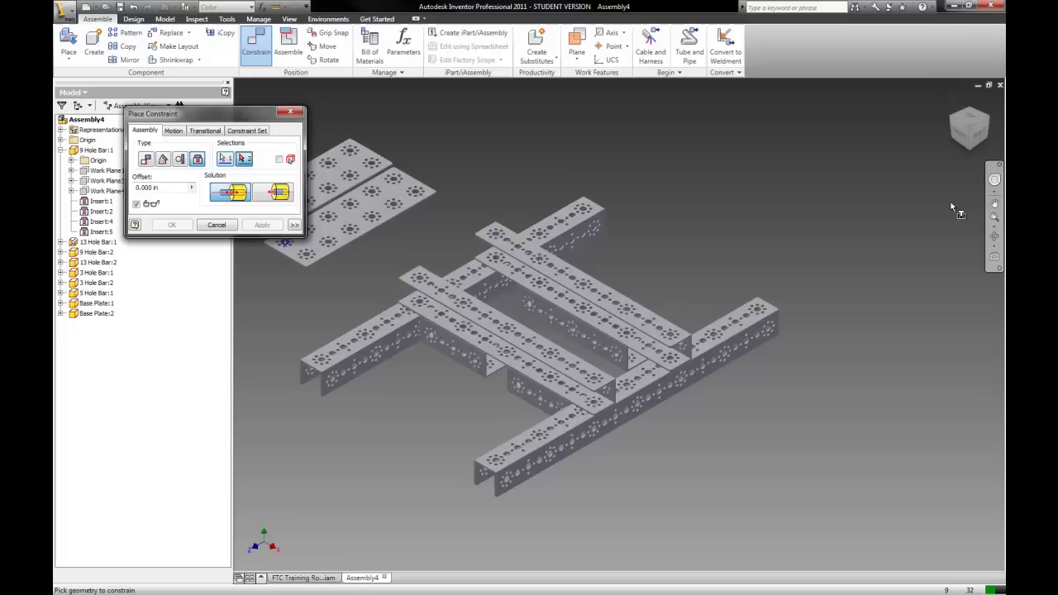
shift+middle_drag(901, 223, 805, 238)
key(F5)
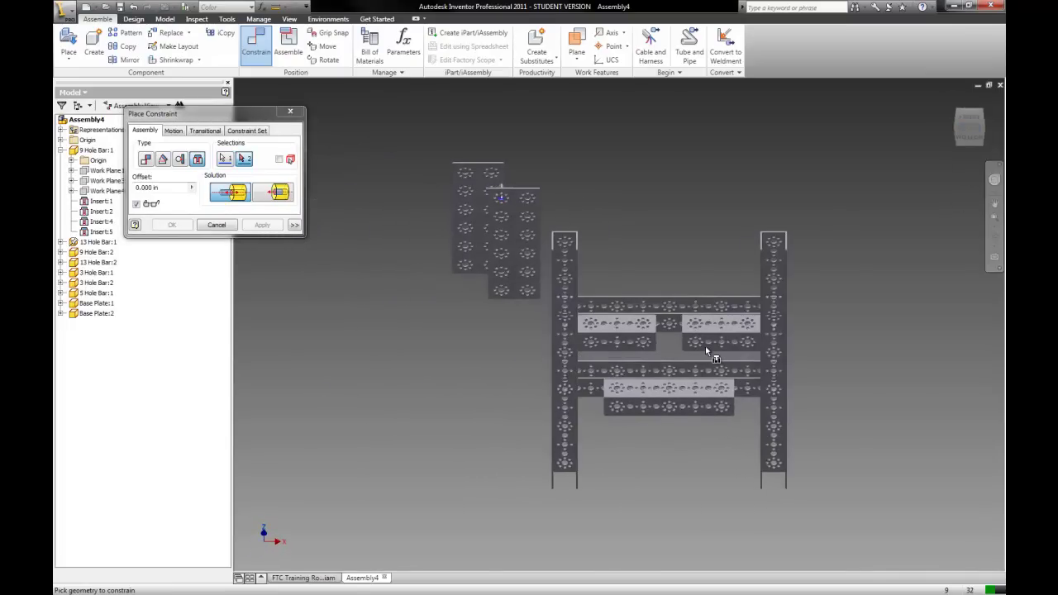
scroll(673, 337, up, 5)
click(668, 320)
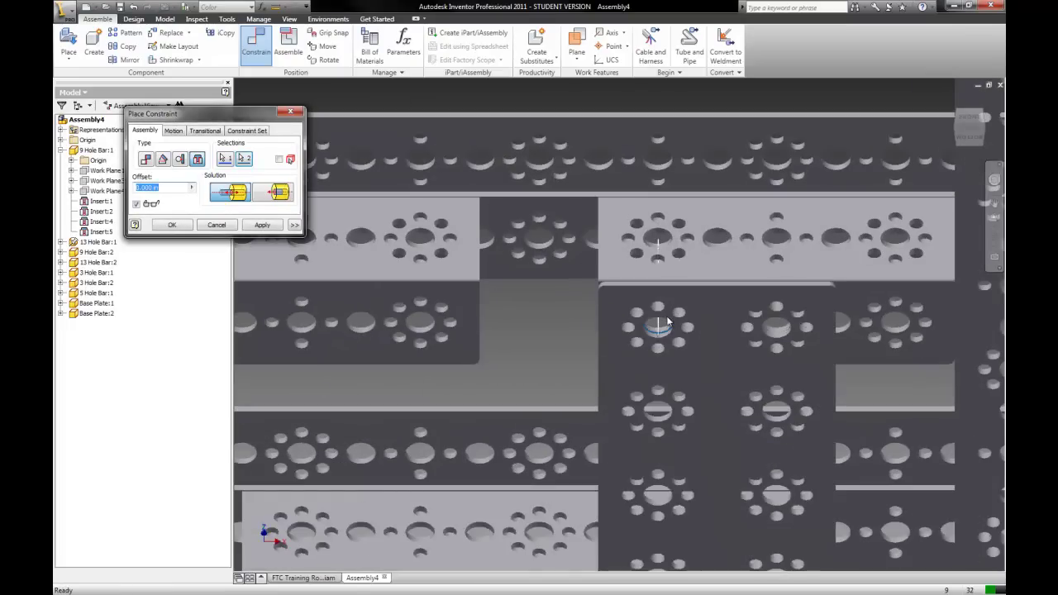
scroll(667, 321, down, 5)
click(262, 225)
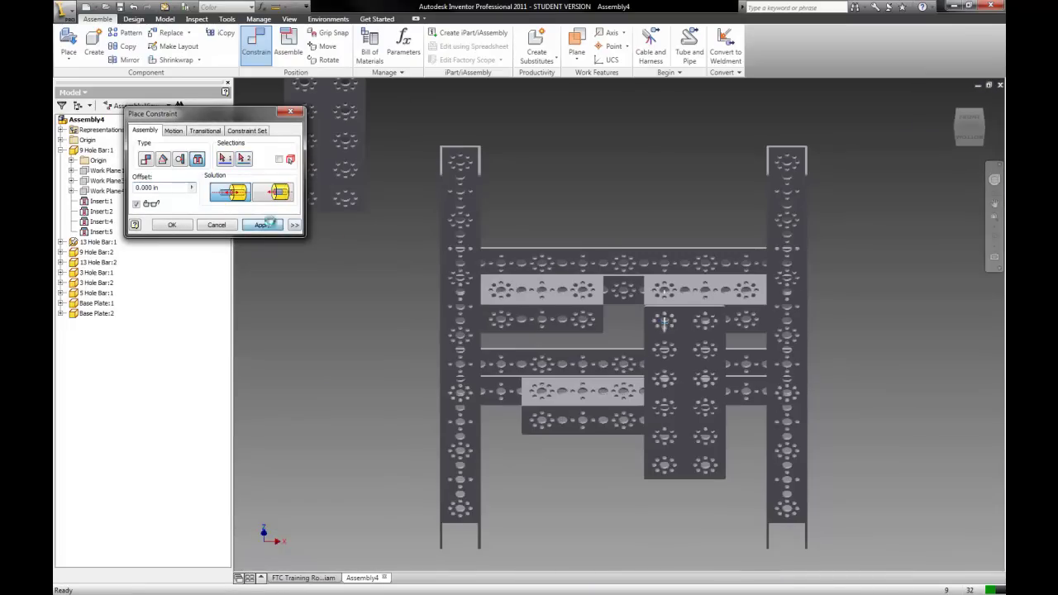
Step: Insert a Base Plate hole into the lower bar's hole, then drag the second base plate down
scroll(424, 231, down, 5)
scroll(412, 183, up, 5)
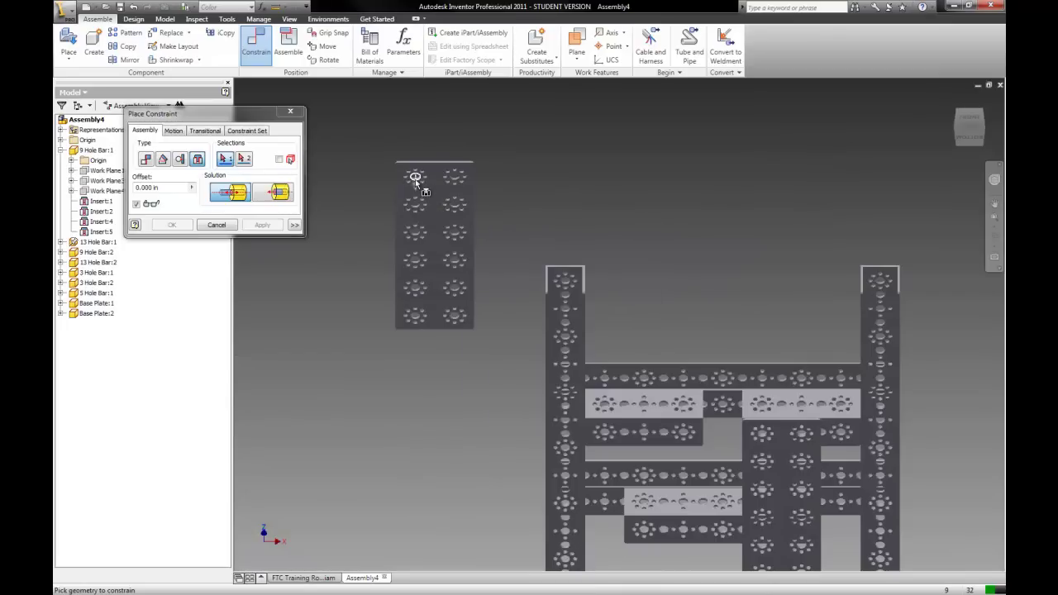
click(415, 181)
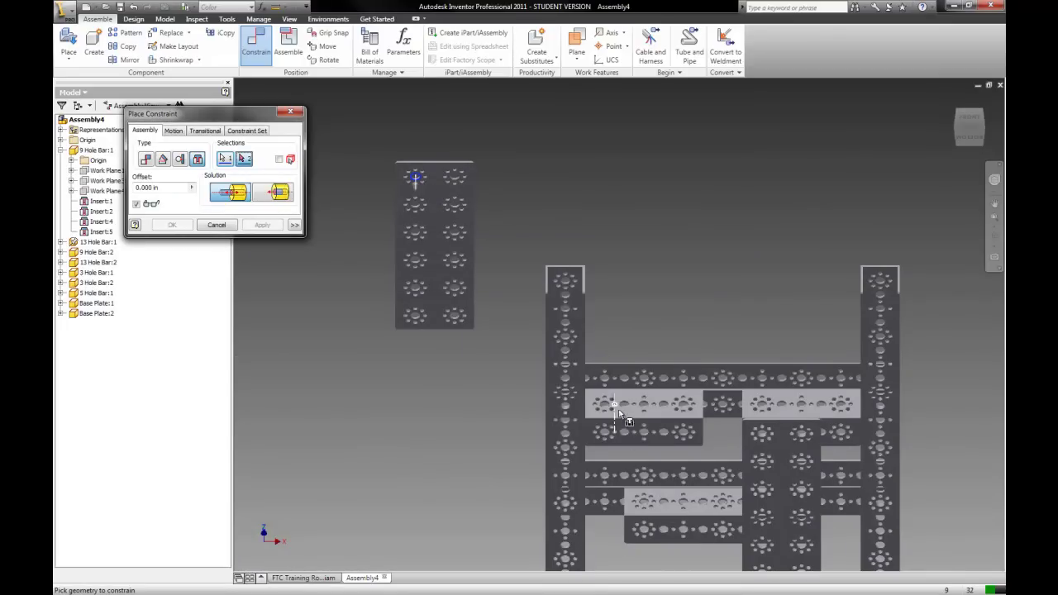
click(690, 429)
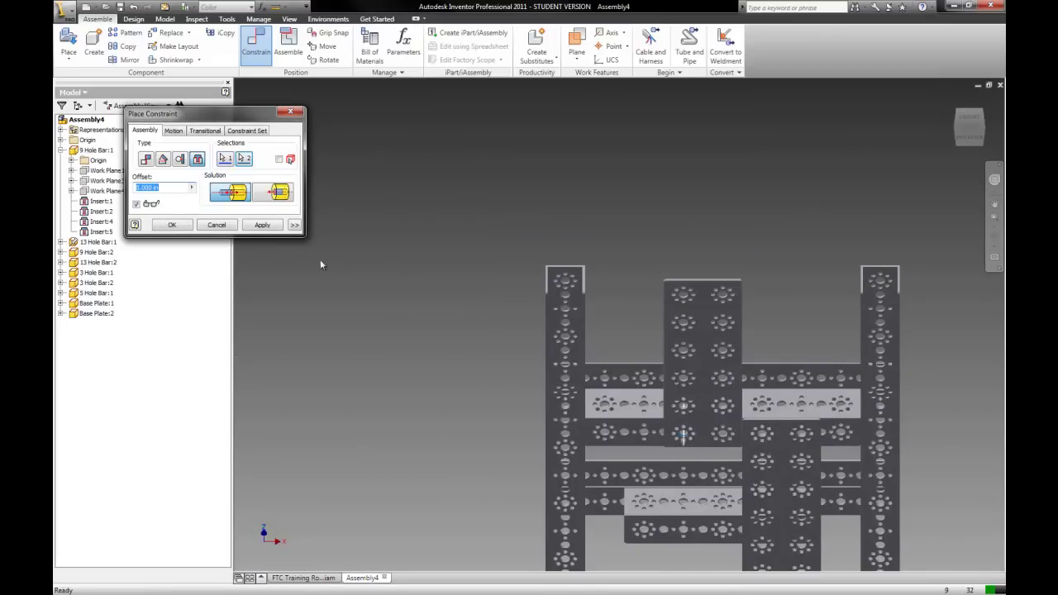
click(262, 224)
click(216, 224)
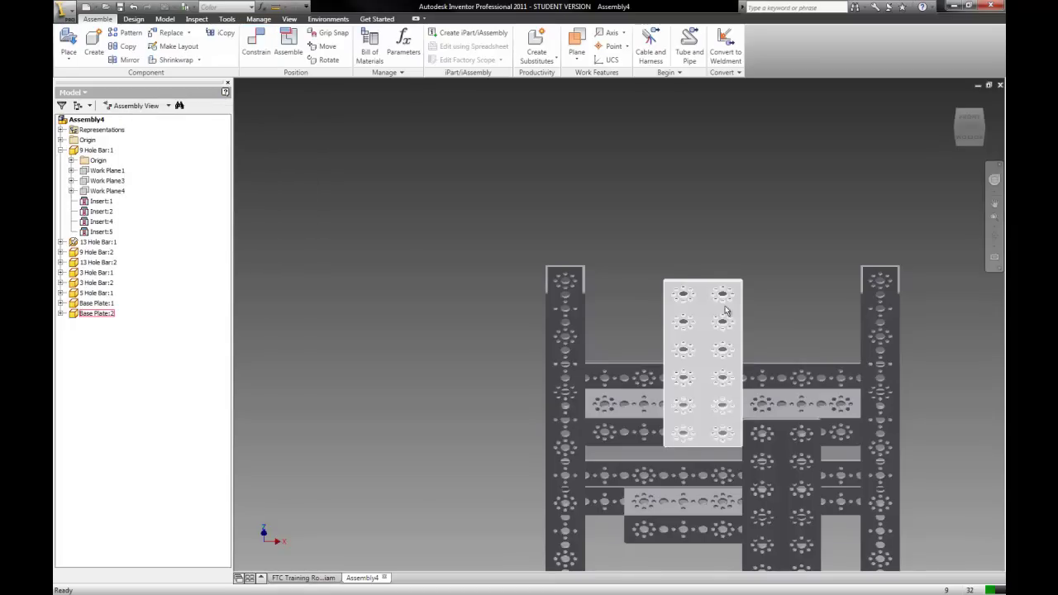
drag(702, 397, 638, 516)
Step: Add a flush mate between the base plate's edge and the frame bar's lower edge
click(323, 190)
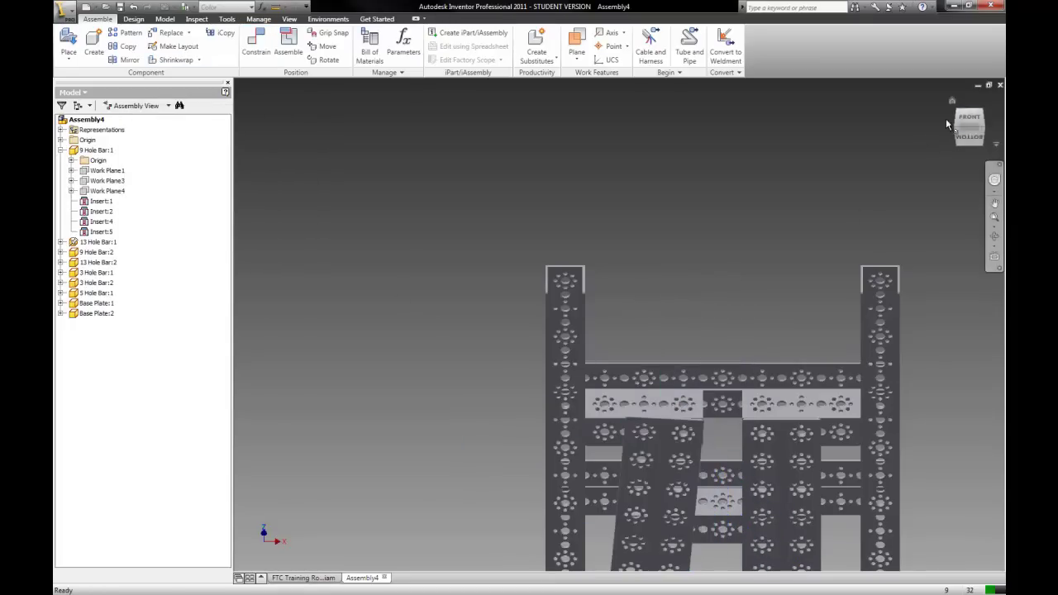
click(976, 116)
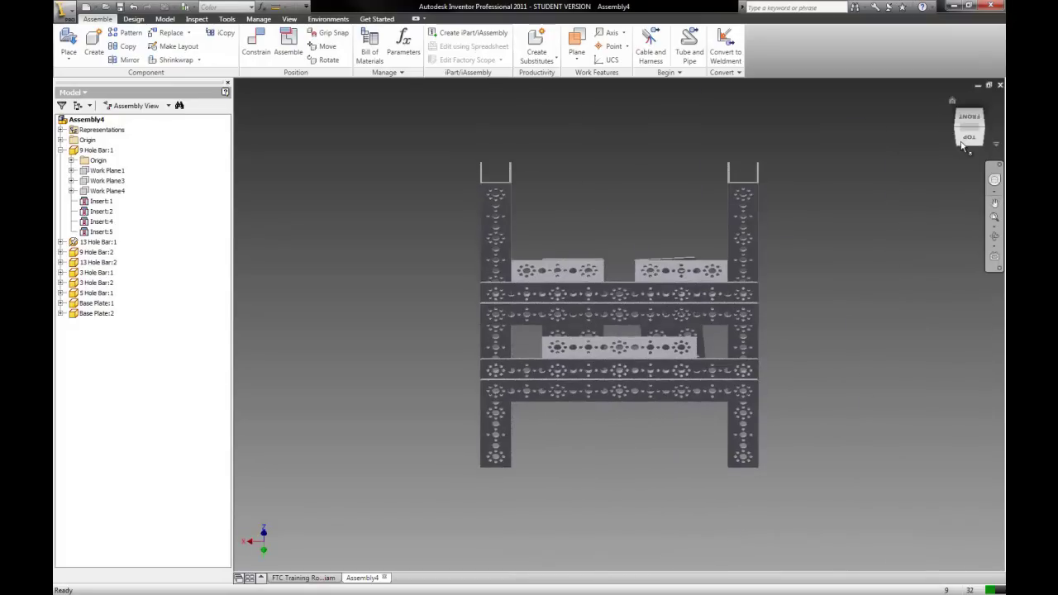
click(952, 101)
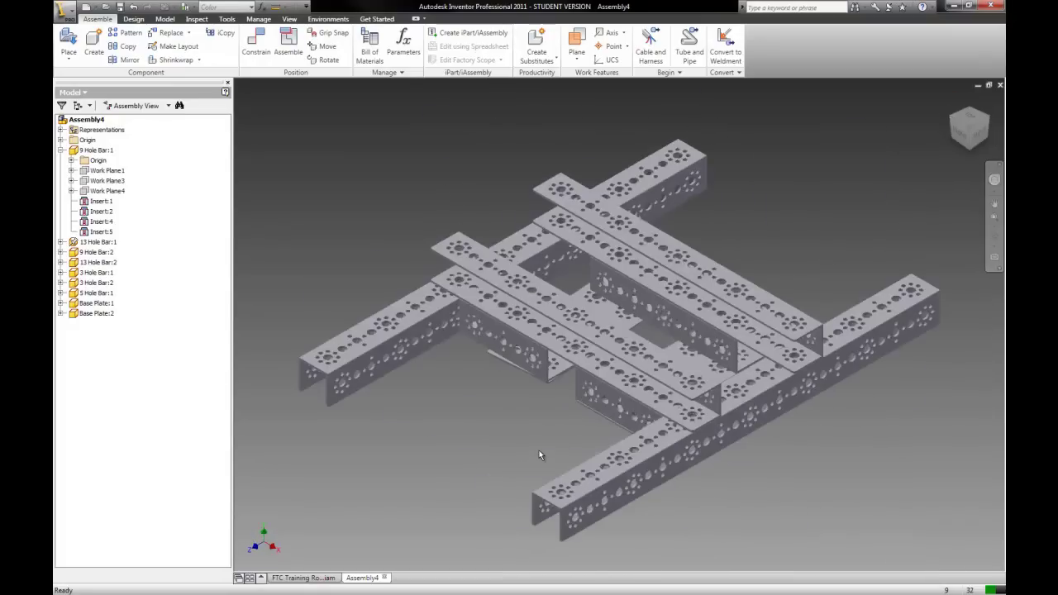
scroll(317, 251, up, 5)
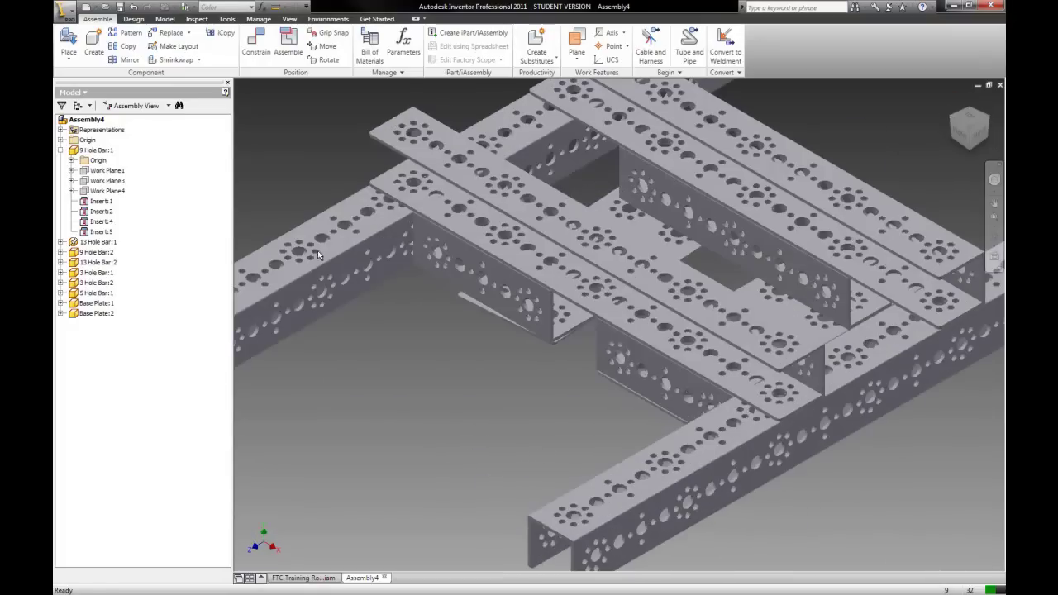
click(249, 59)
click(280, 194)
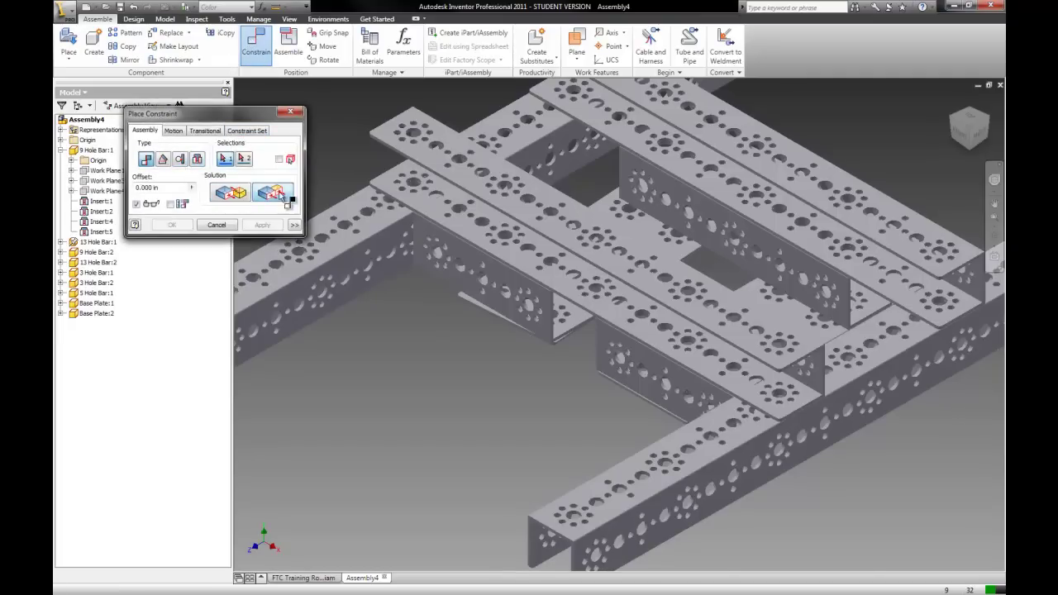
scroll(574, 371, up, 4)
click(501, 297)
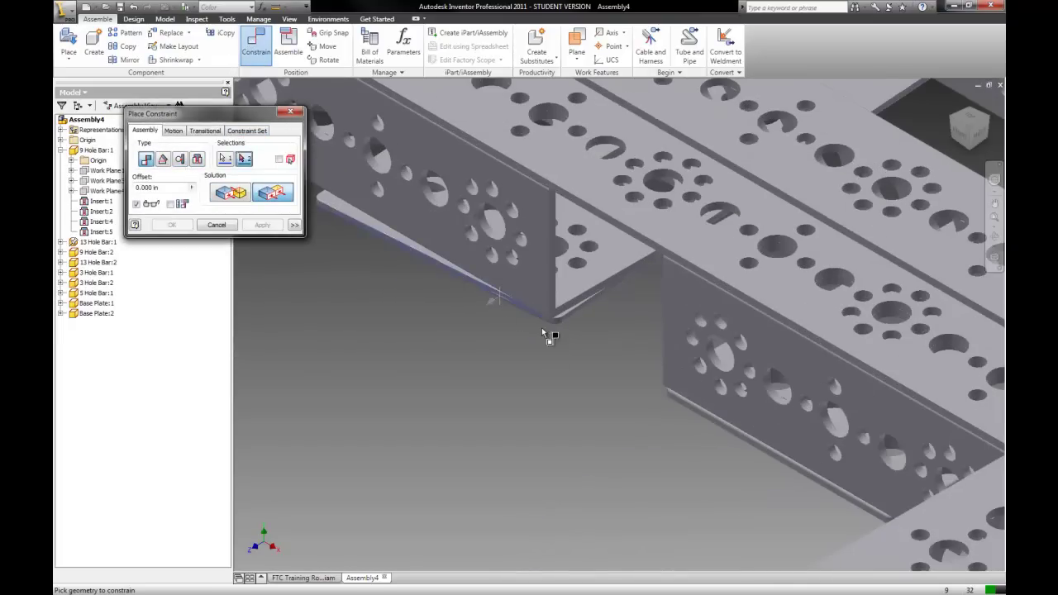
click(706, 418)
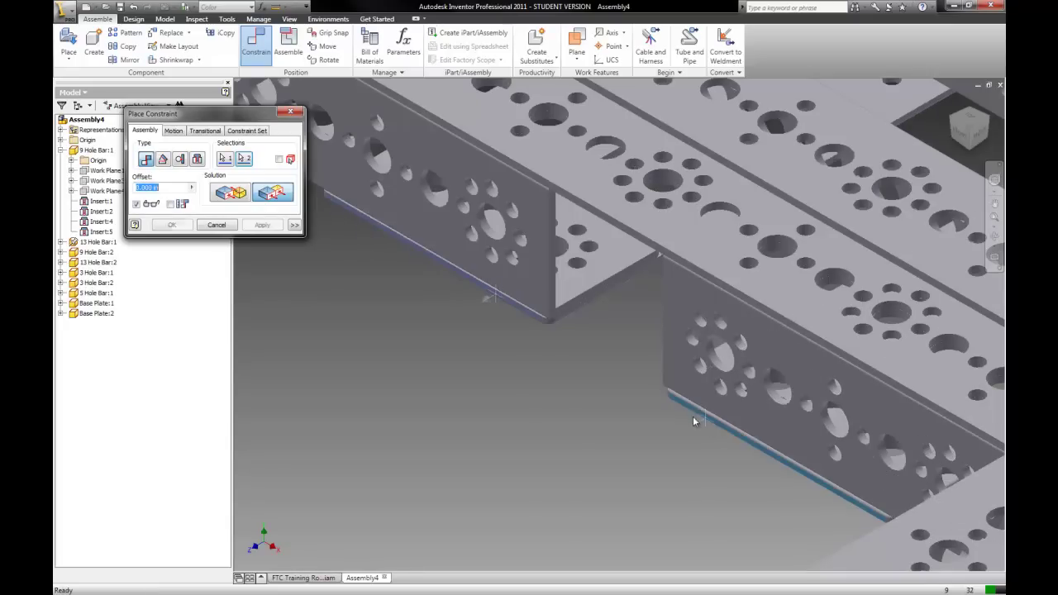
click(257, 224)
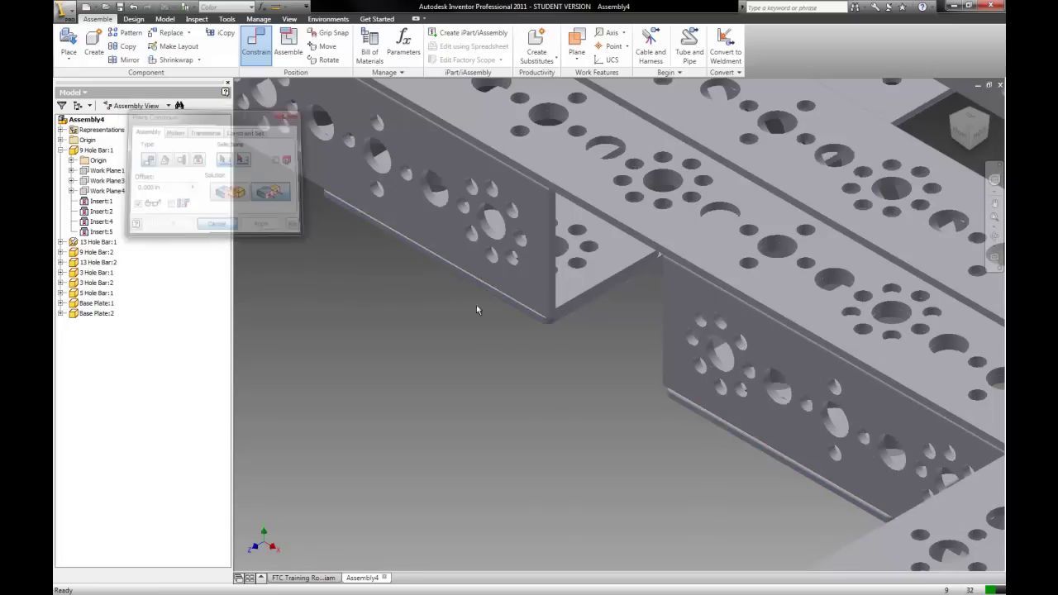
key(Escape)
key(F6)
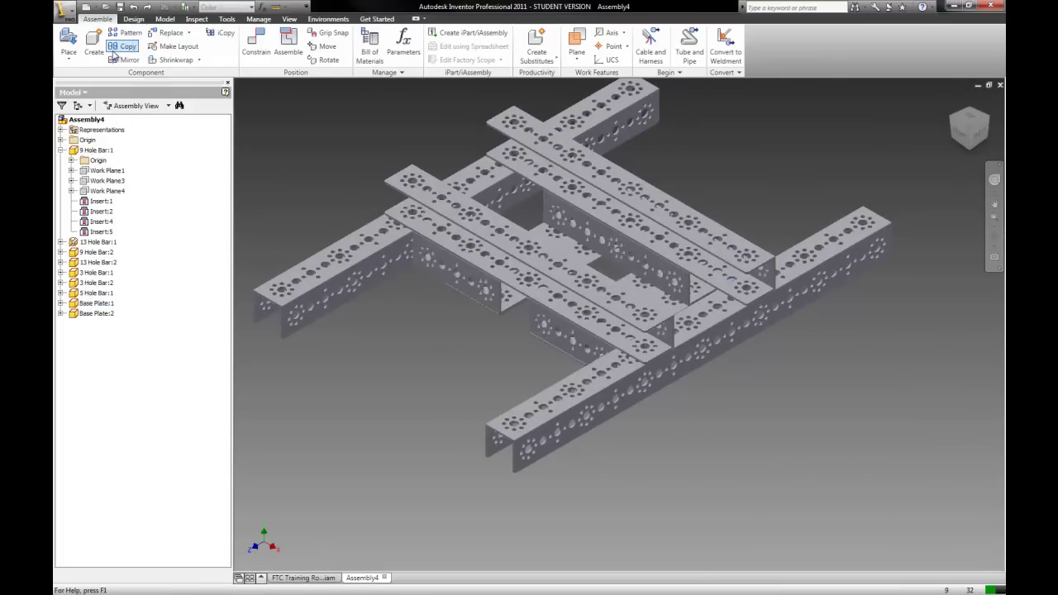
Step: Browse the FTC Robot 2011 parts and select Motor Cradle.ipt and Motor.ipt
click(71, 39)
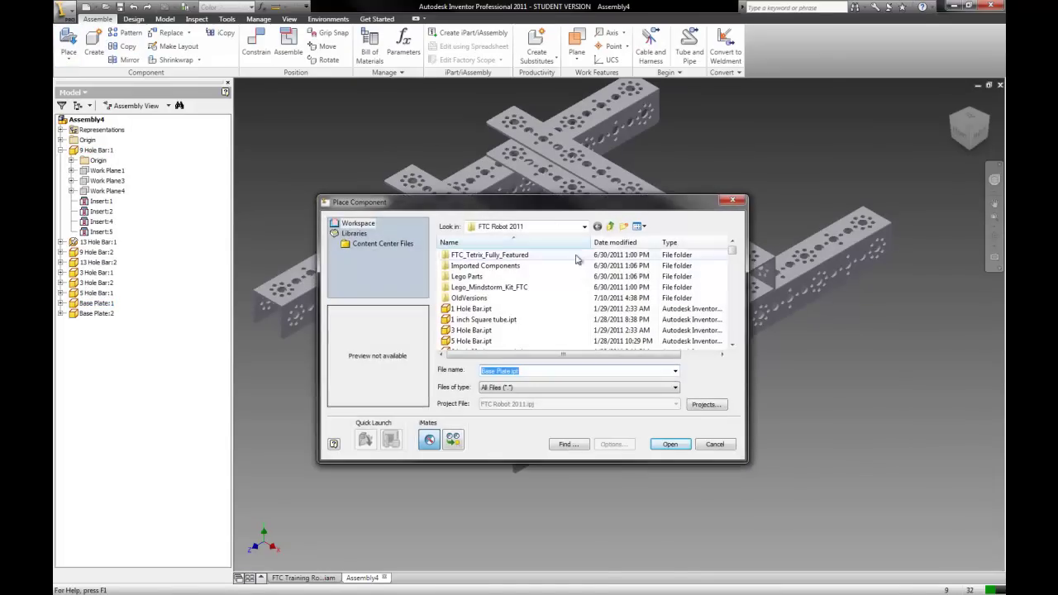
click(495, 319)
key(Down)
key(Down)
key(Down)
key(Down)
key(Down)
key(Down)
key(Down)
key(Down)
key(Down)
key(Down)
key(Down)
key(Down)
key(Down)
key(Down)
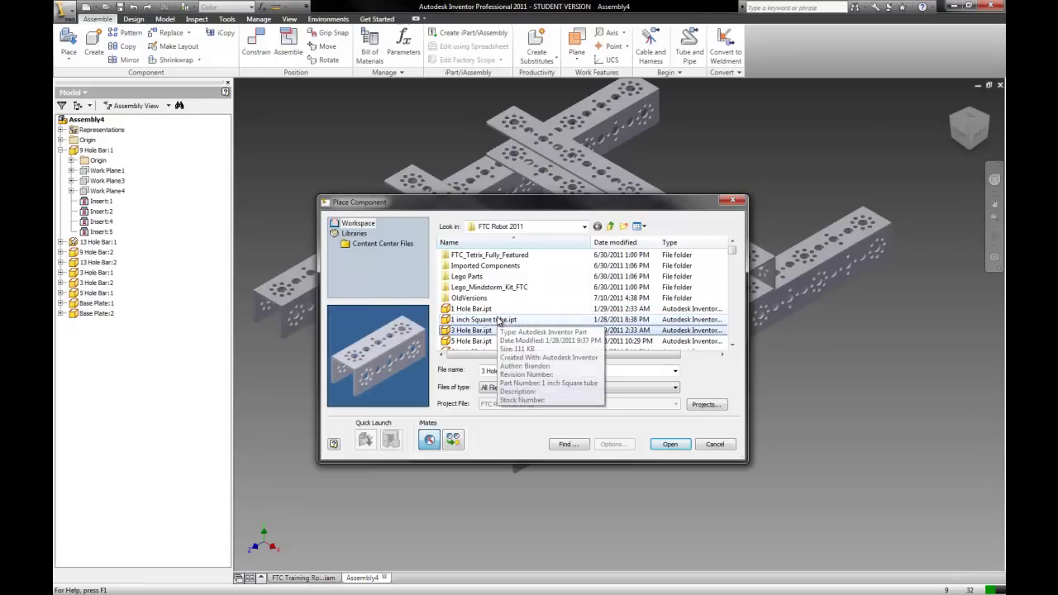
key(Down)
key(Down)
key(Down)
key(Down)
key(Down)
key(Down)
key(Down)
key(Down)
key(Down)
key(Down)
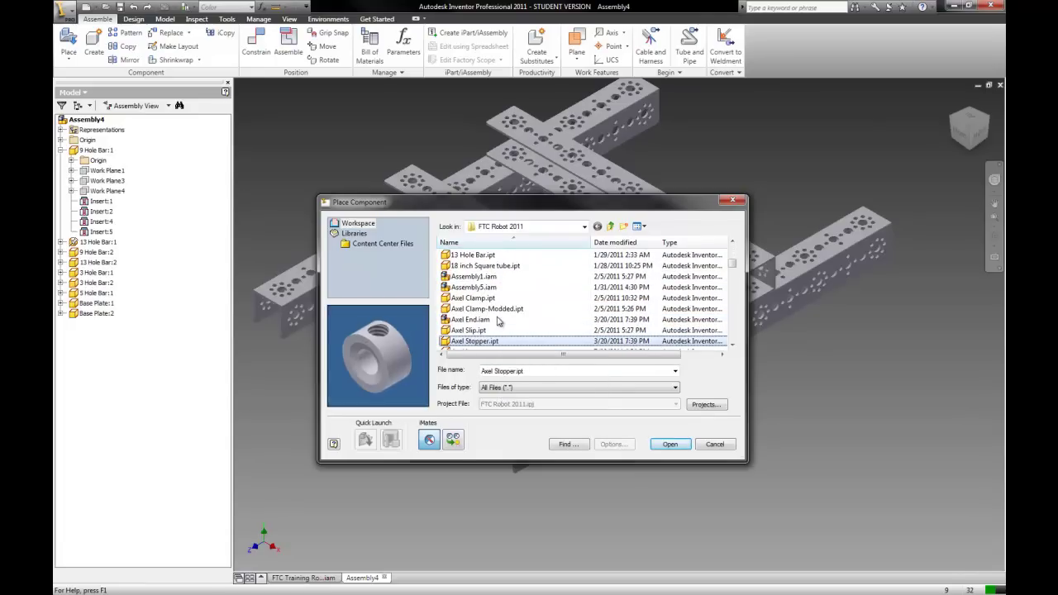
key(Down)
key(Down)
key(Down)
key(Down)
key(Down)
key(Down)
key(Down)
key(Down)
key(Down)
key(Down)
key(Down)
key(Down)
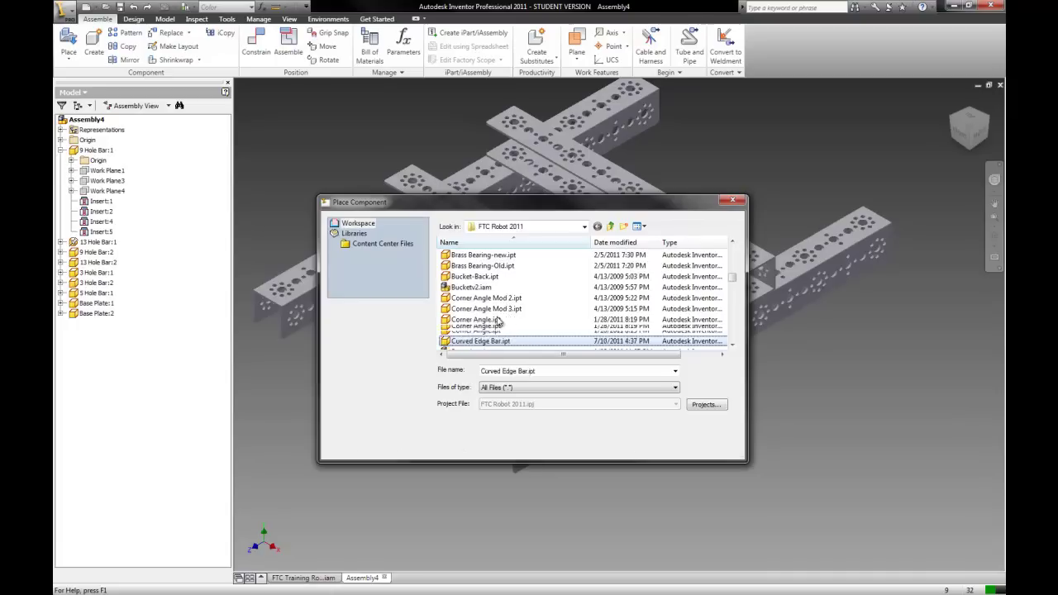
key(Down)
key(Down)
key(Down)
key(Down)
key(Down)
key(Down)
key(Down)
key(Down)
key(Down)
key(Down)
key(Down)
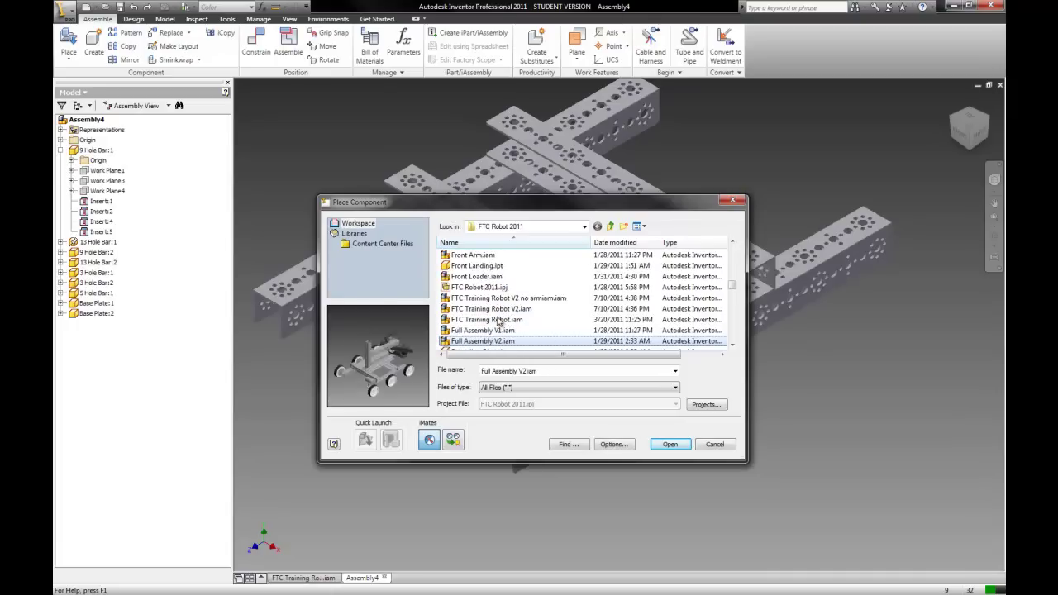
key(Up)
key(Up)
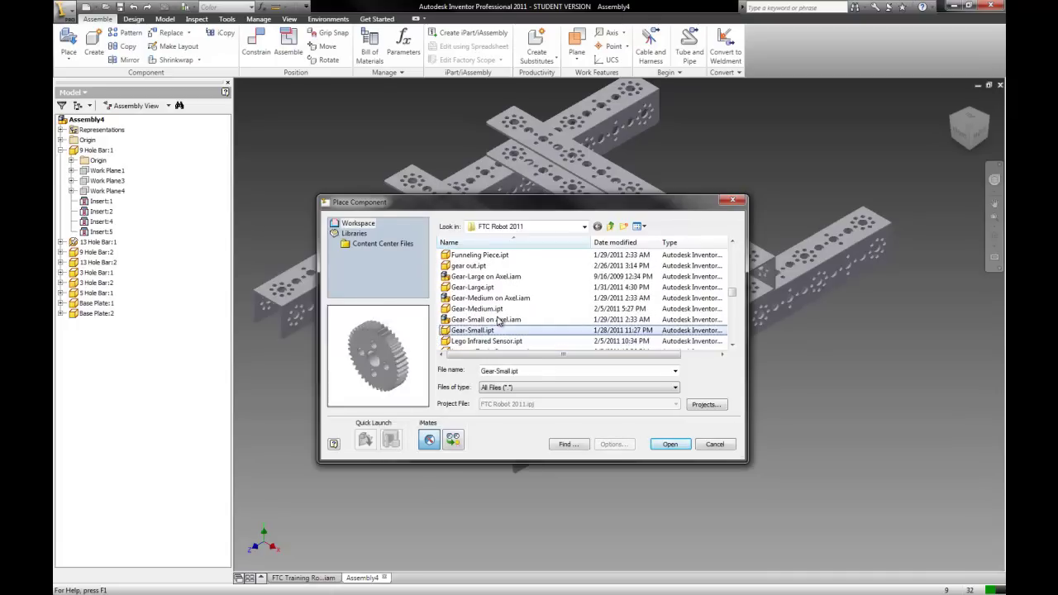
key(Down)
key(Down)
key(Down)
key(Down)
key(Down)
key(Down)
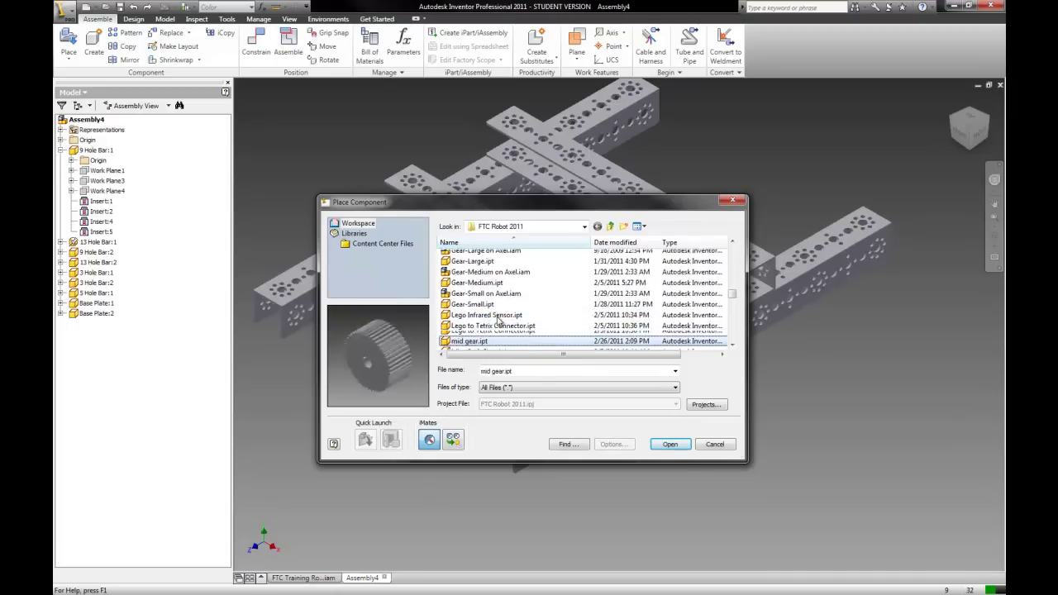
key(Down)
key(Down)
key(Down)
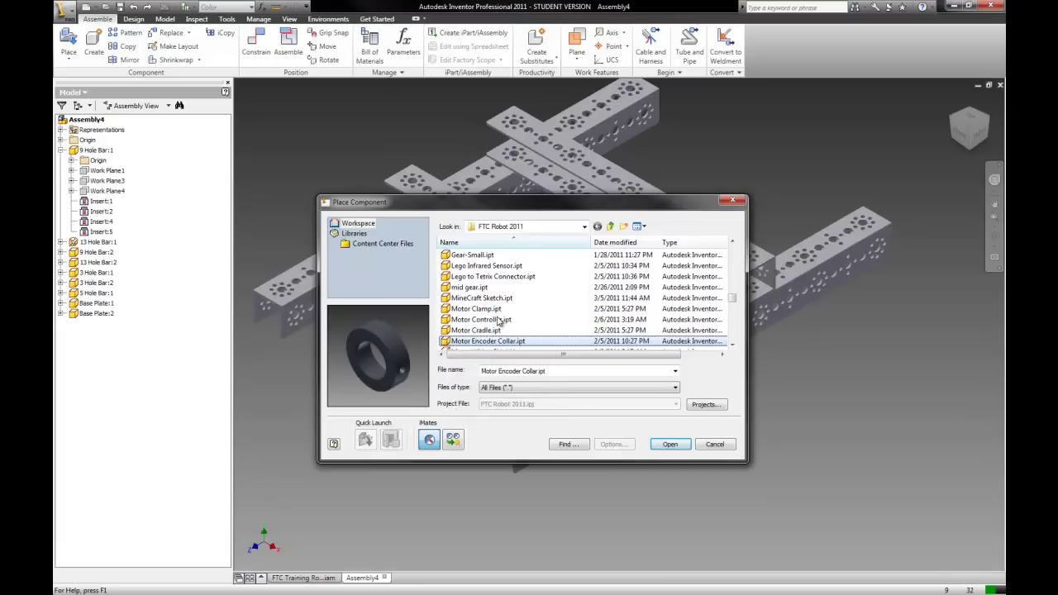
key(Up)
key(Up)
key(Down)
key(Down)
key(Up)
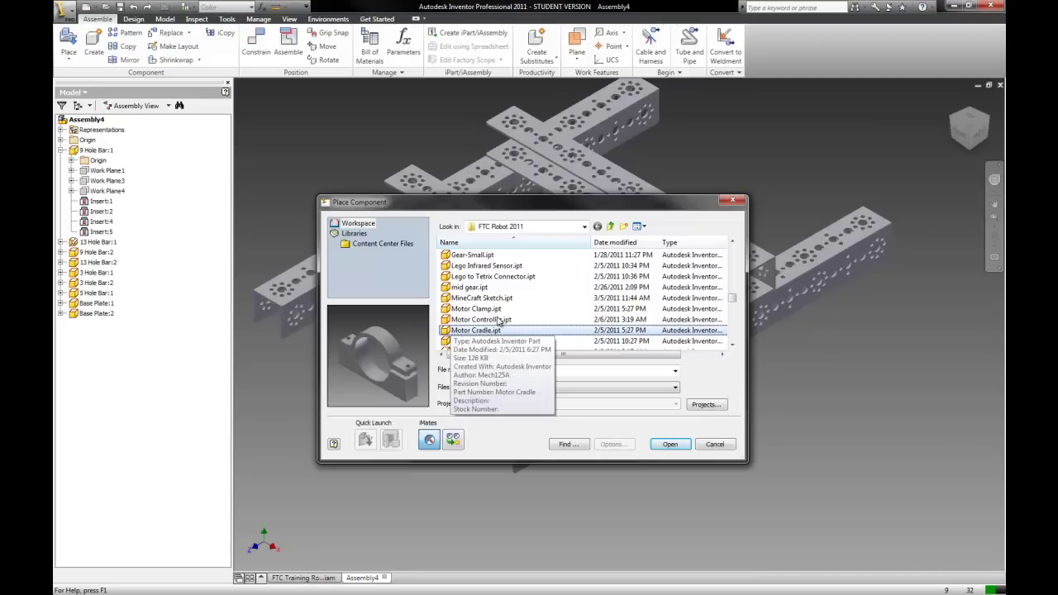
scroll(487, 312, down, 2)
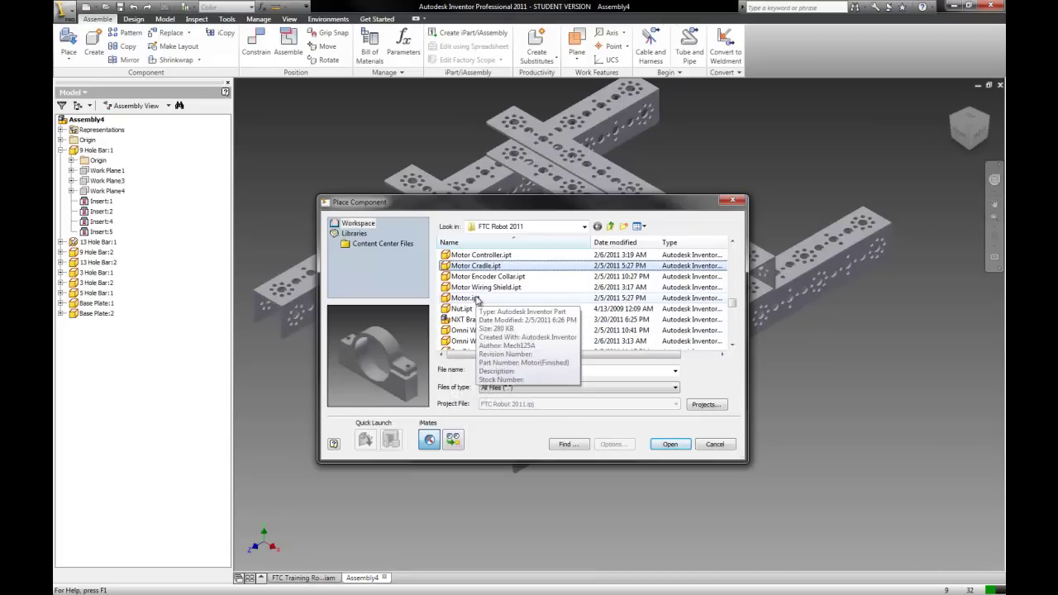
ctrl+click(476, 299)
Step: Place two motors and two motor cradles beside the frame
click(669, 444)
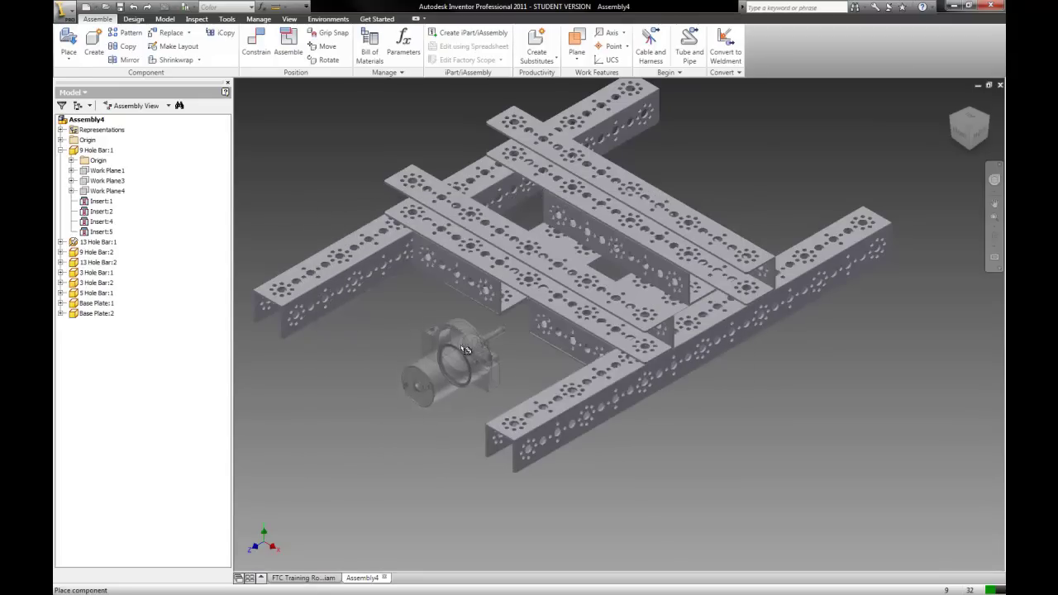
click(442, 335)
click(297, 213)
click(296, 211)
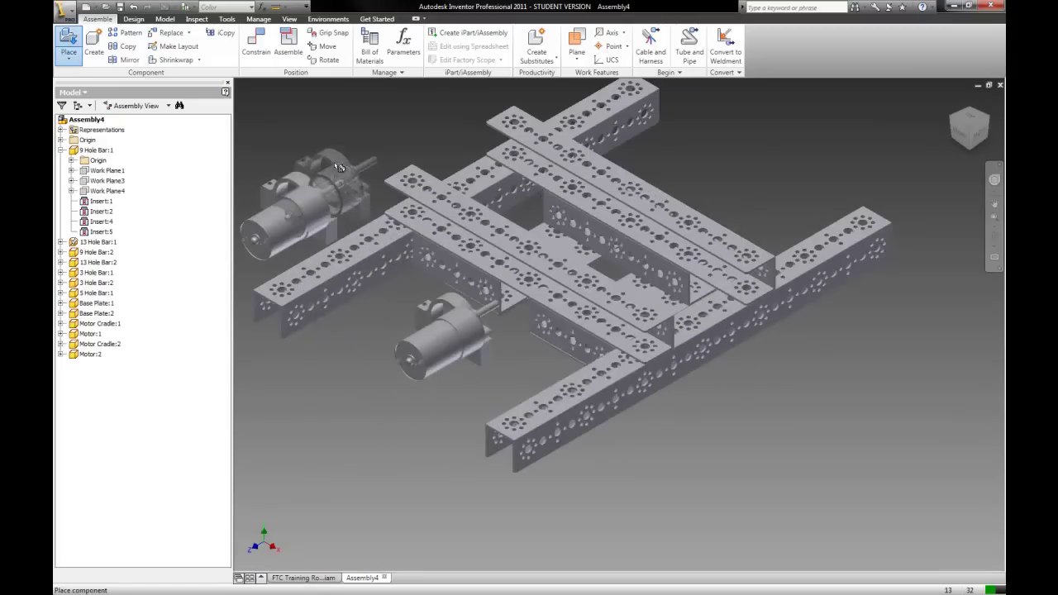
right_click(336, 139)
click(360, 147)
Step: Insert-constrain the motor cradle's hole to a hole on the front bar
click(255, 43)
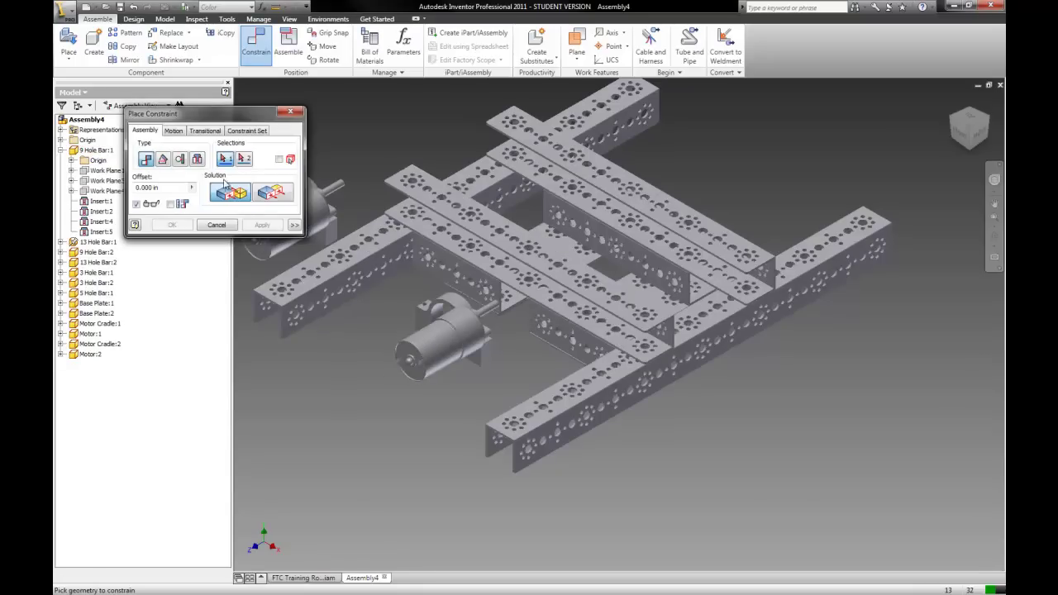
click(199, 161)
scroll(427, 316, up, 5)
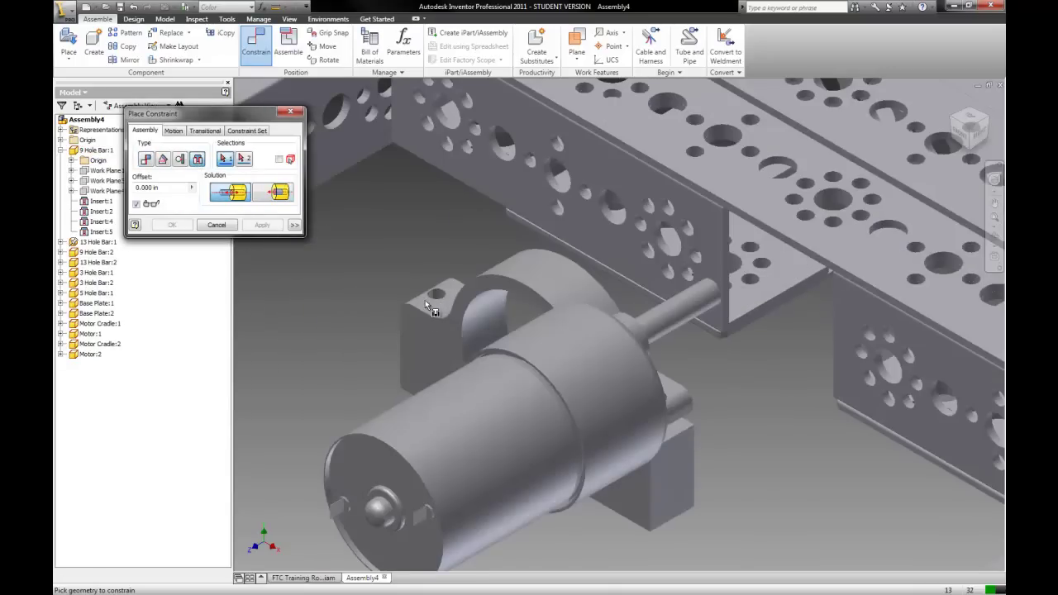
click(435, 357)
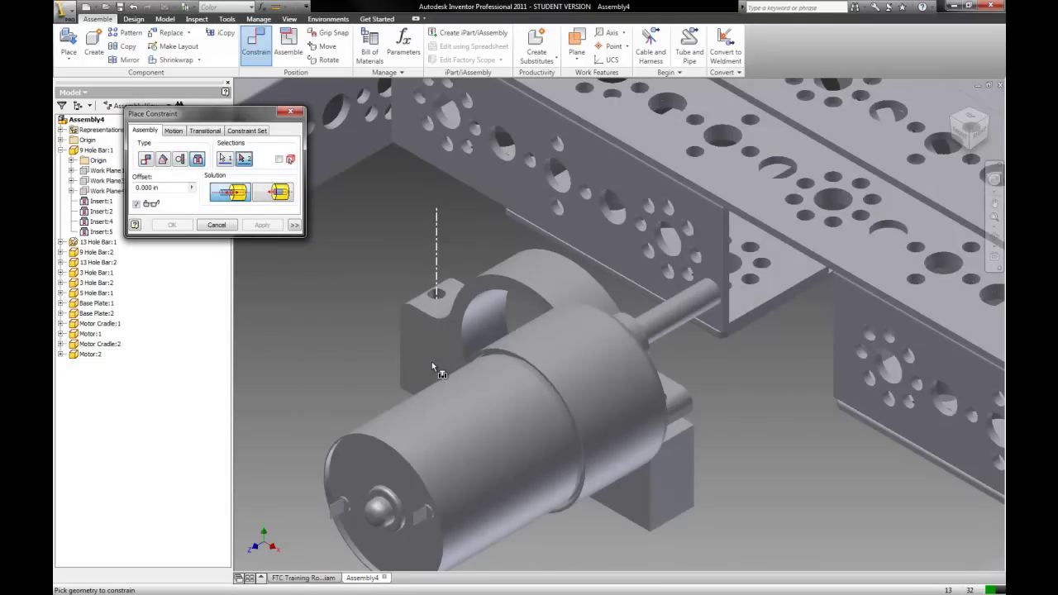
scroll(431, 361, down, 8)
scroll(604, 398, up, 4)
click(604, 390)
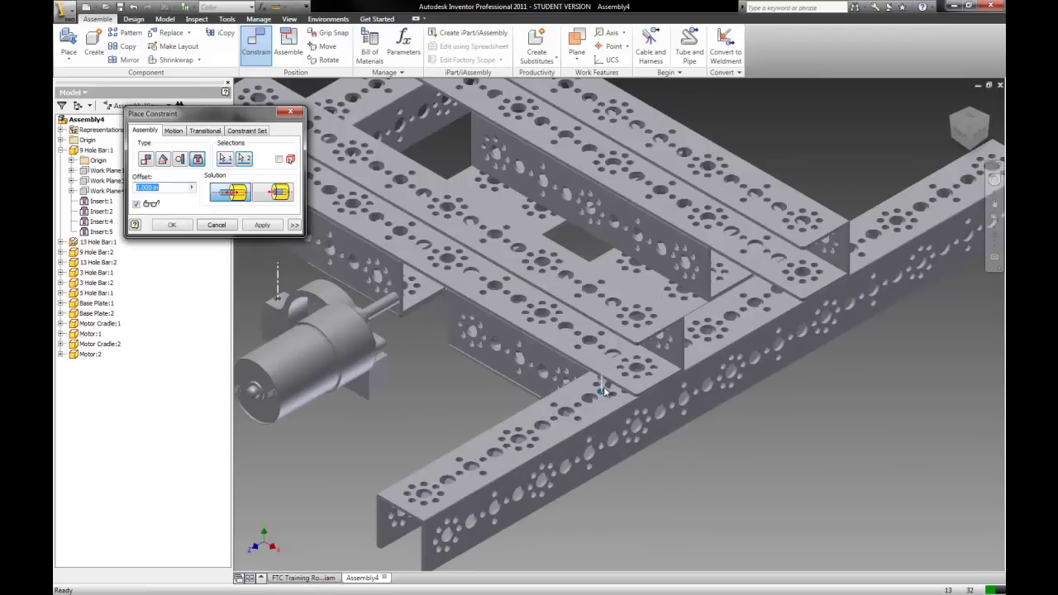
click(262, 224)
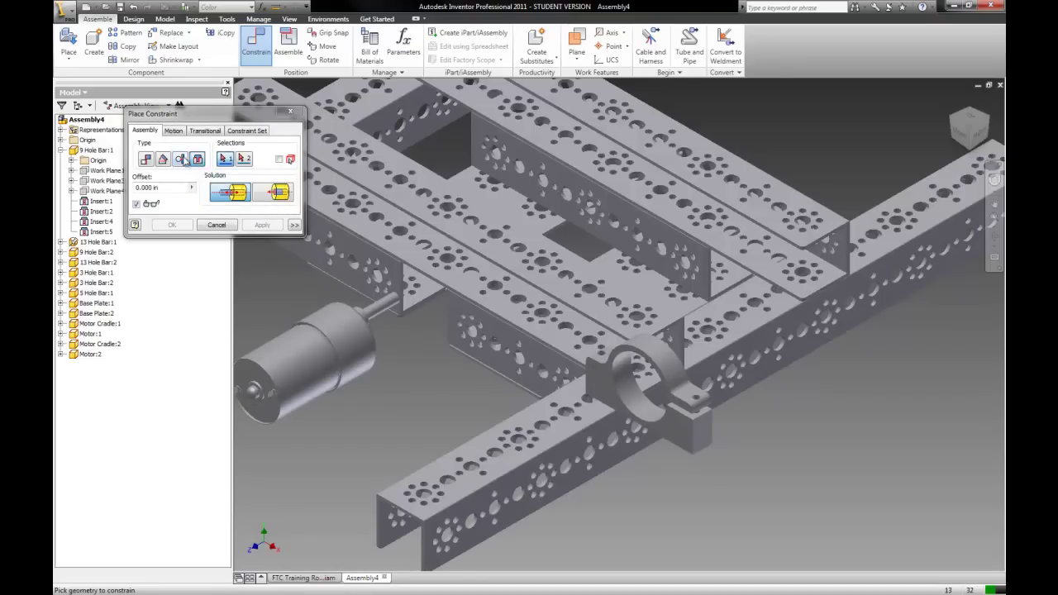
Step: Try a mate between the cradle's hole axis and a bar hole
click(145, 158)
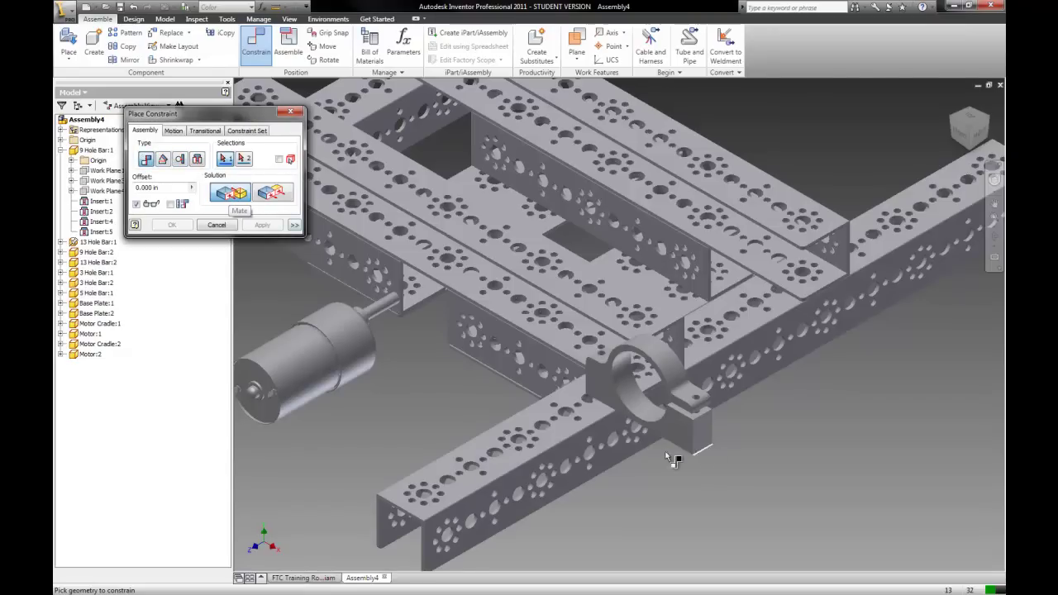
scroll(685, 430, up, 5)
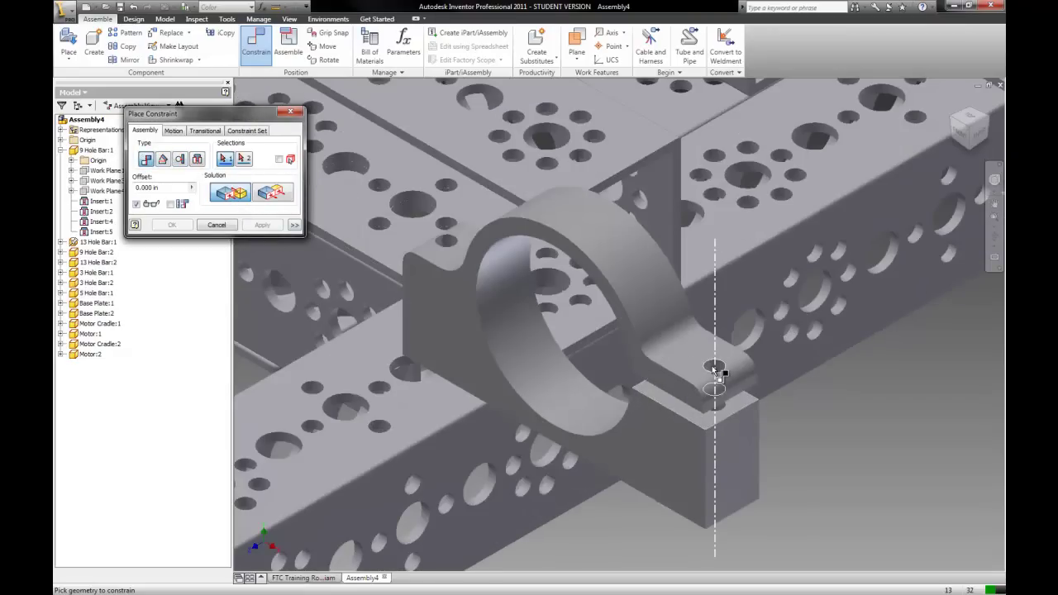
click(716, 371)
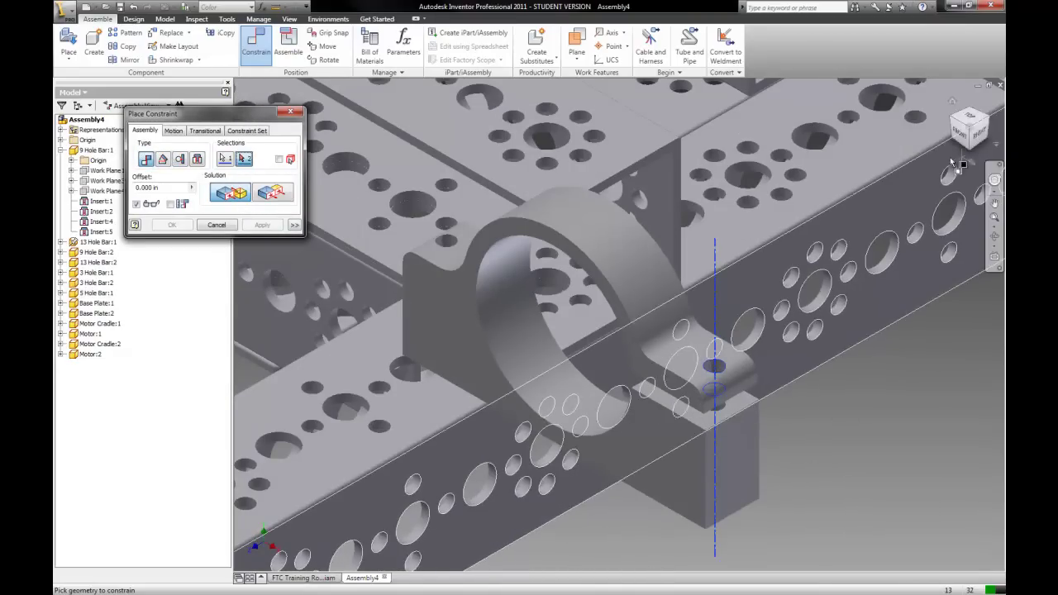
scroll(418, 415, down, 4)
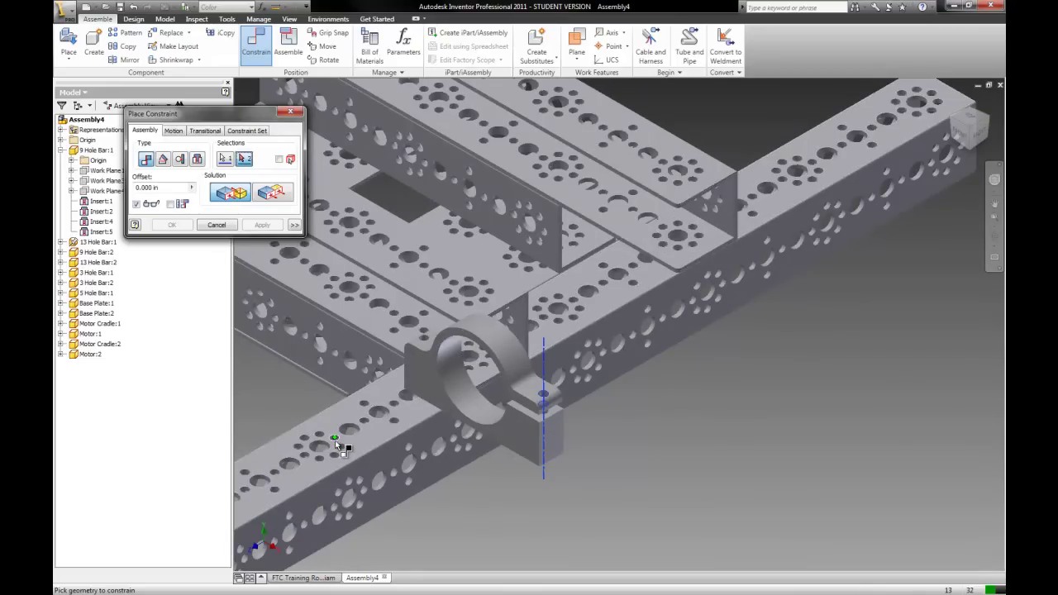
scroll(334, 437, up, 4)
scroll(334, 436, up, 2)
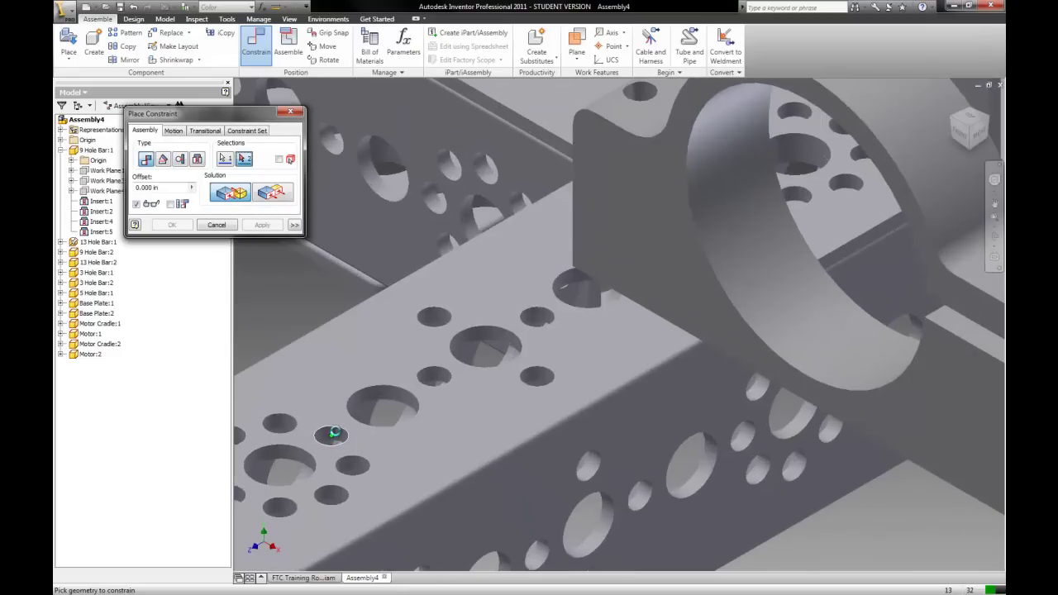
scroll(333, 436, up, 4)
click(336, 424)
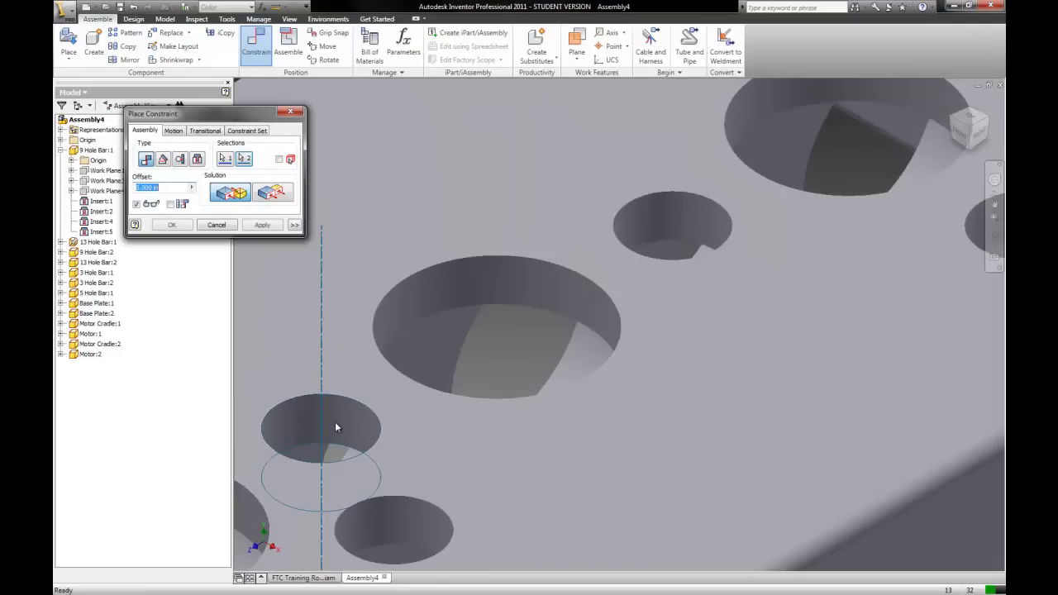
scroll(322, 397, down, 8)
click(259, 224)
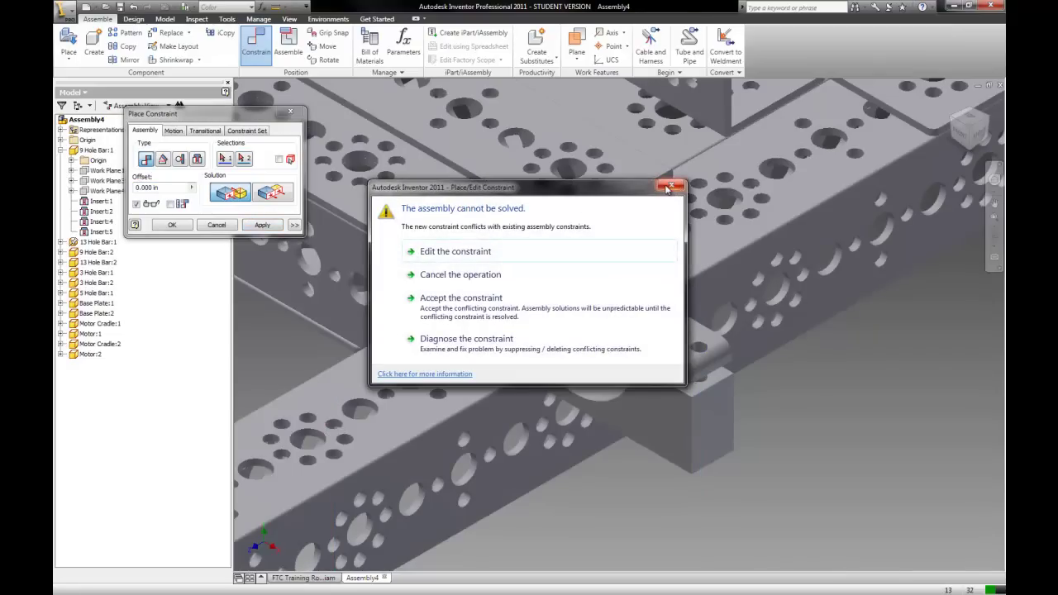
Step: Dismiss the unsolvable-assembly warning, cancel the constraint, and slide the cradle left along the bar
click(669, 187)
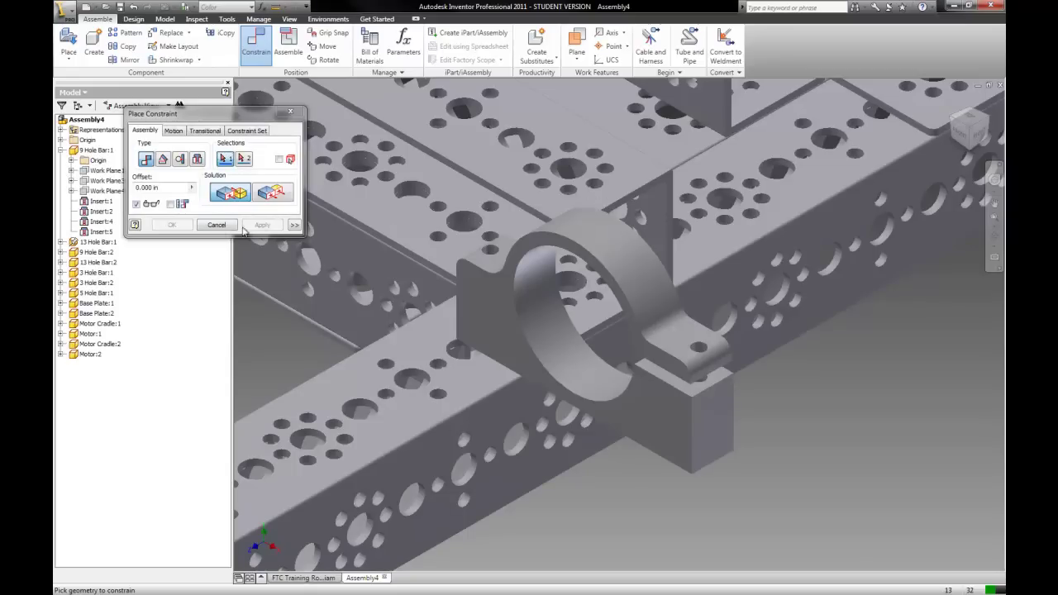
click(216, 225)
drag(604, 382, 331, 413)
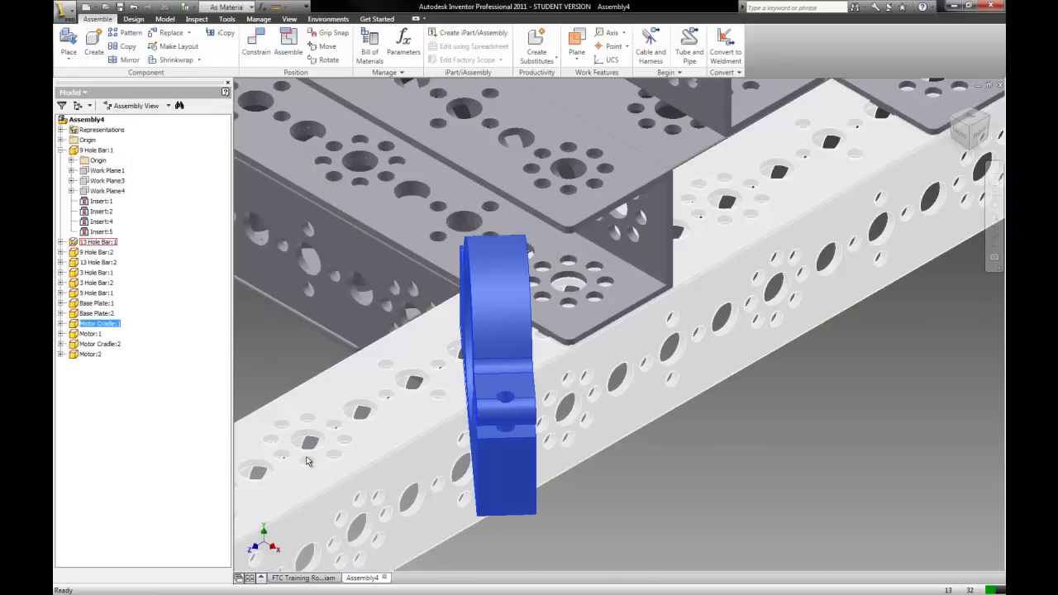
Step: Add a 0.00 deg angle constraint between the cradle's side face and the bar's face
key(Escape)
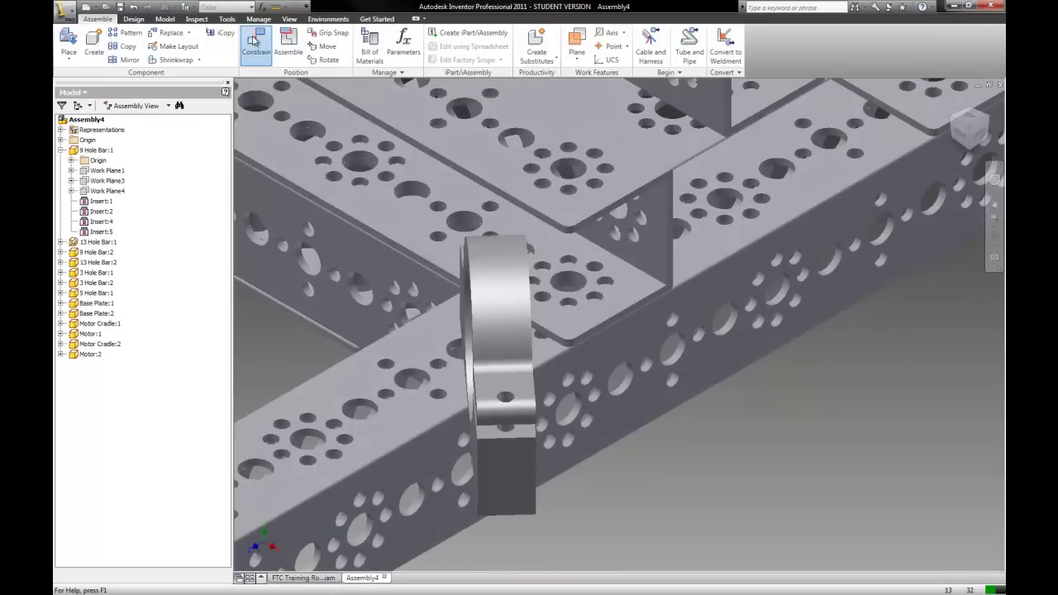
key(c)
click(162, 158)
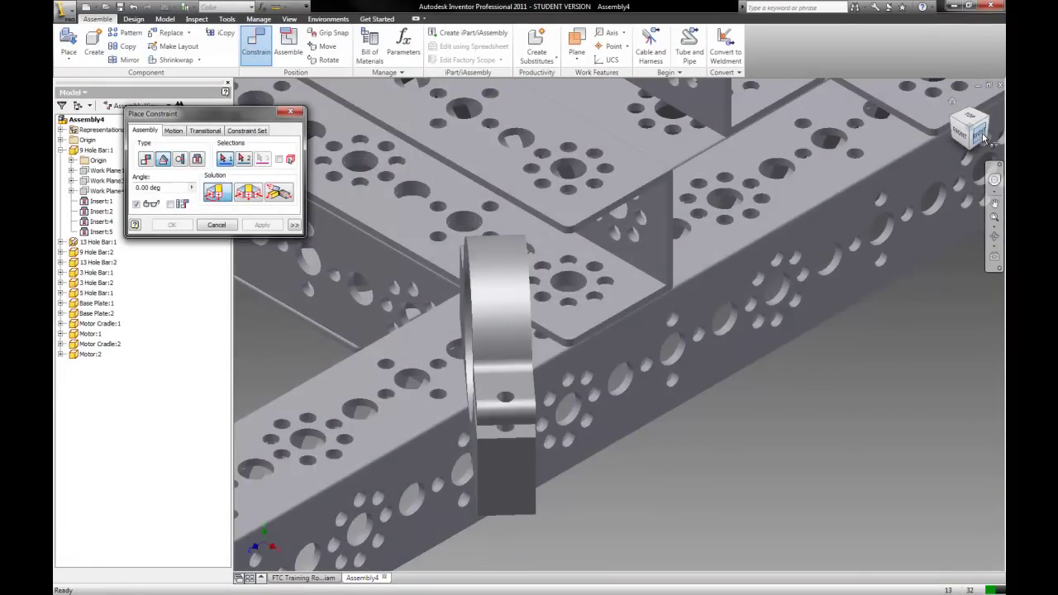
key(F5)
scroll(586, 352, up, 5)
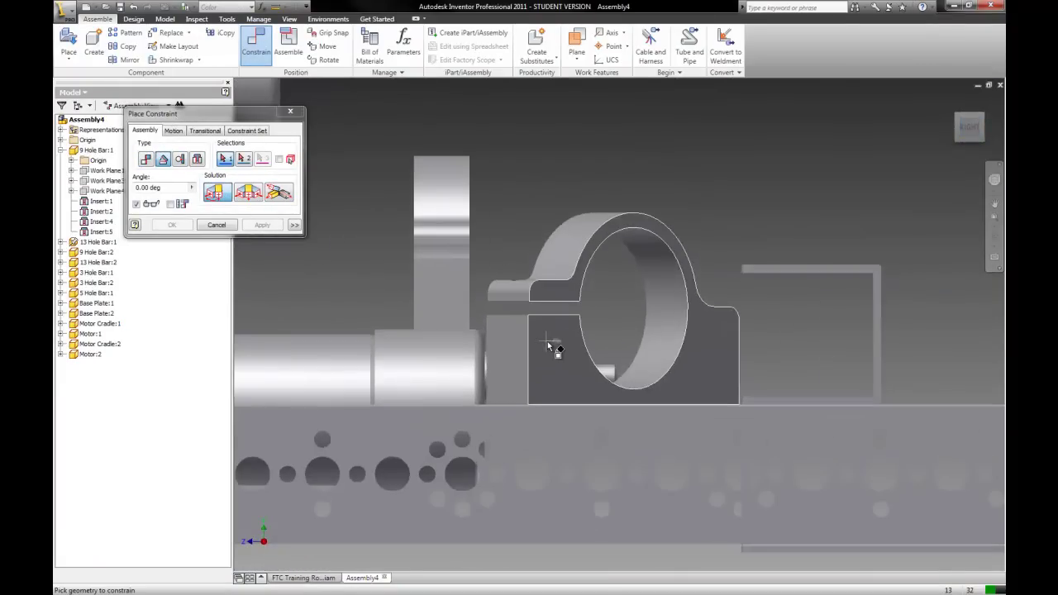
click(547, 342)
click(567, 438)
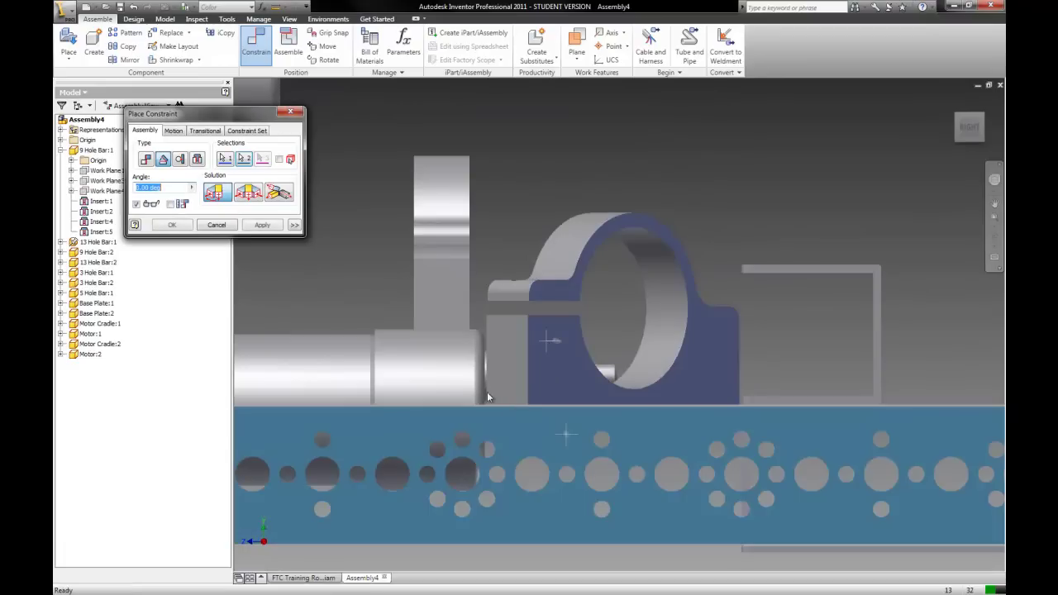
click(256, 225)
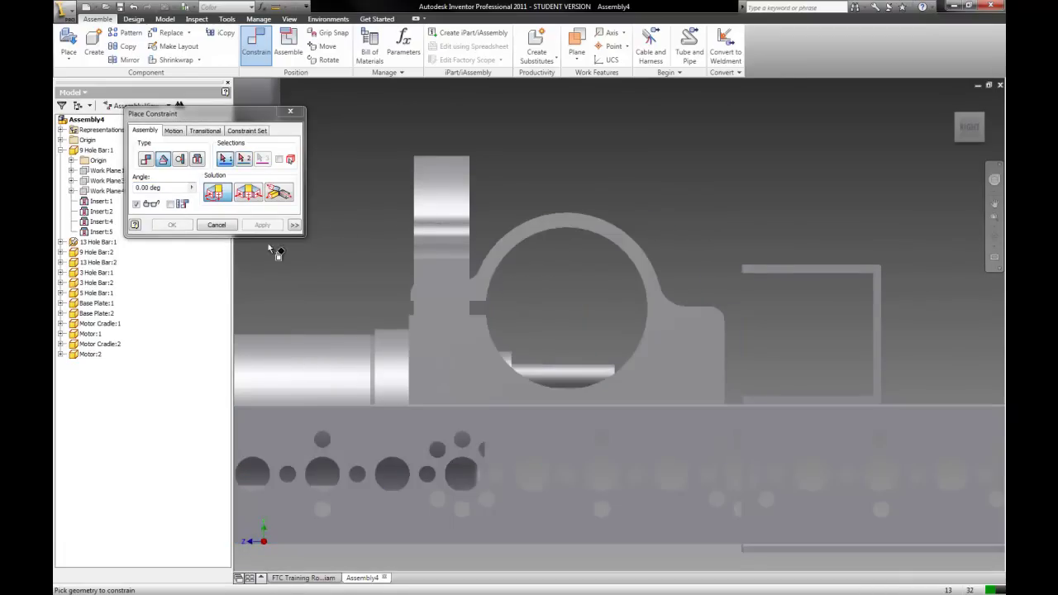
click(217, 225)
click(954, 106)
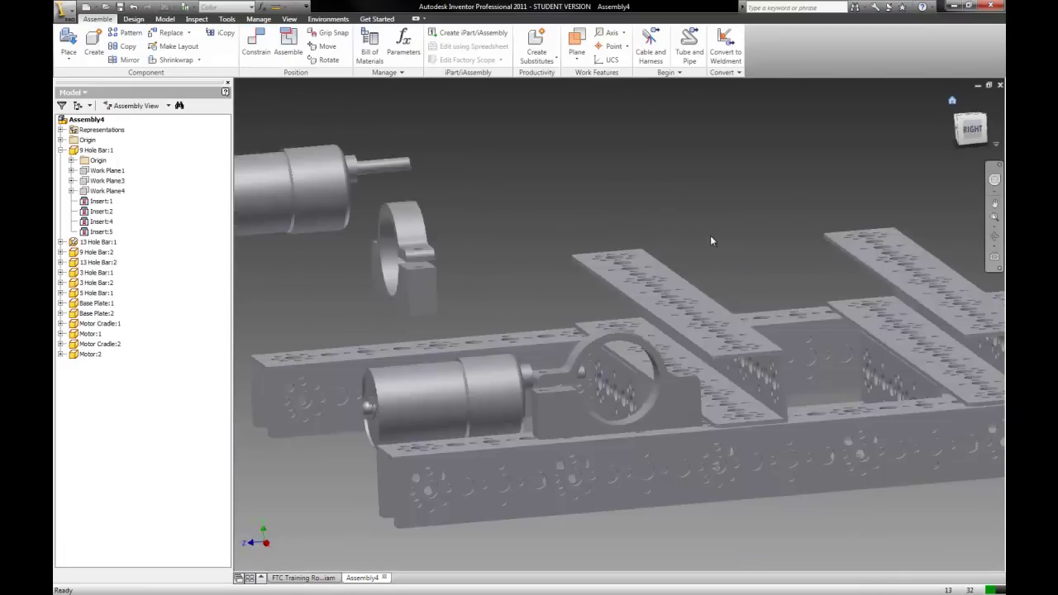
scroll(562, 446, up, 2)
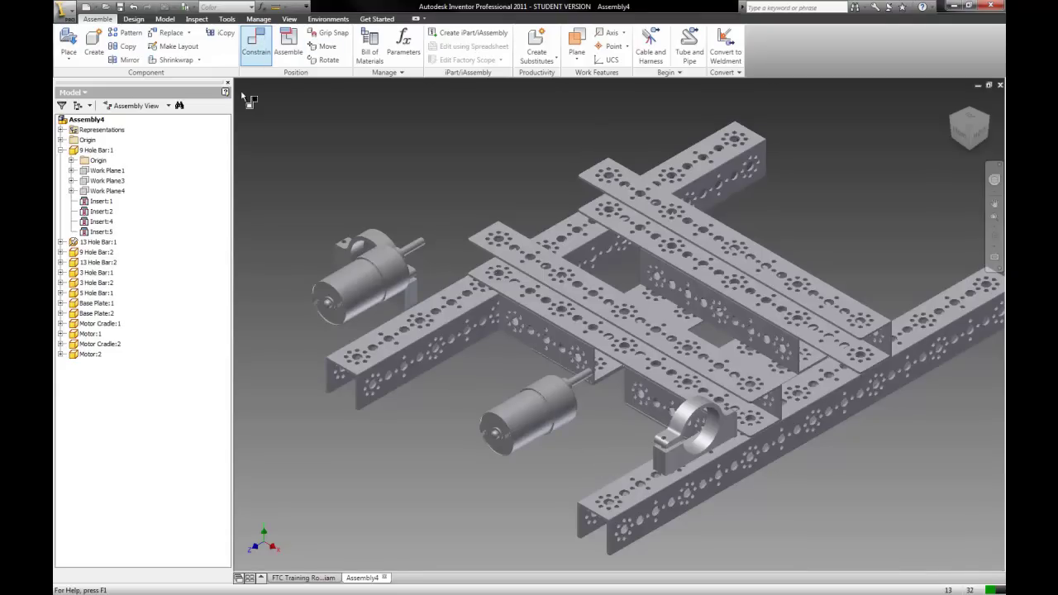
Step: Insert the motor cradle's mounting hole into a hole on the bar
click(198, 159)
scroll(330, 252, up, 5)
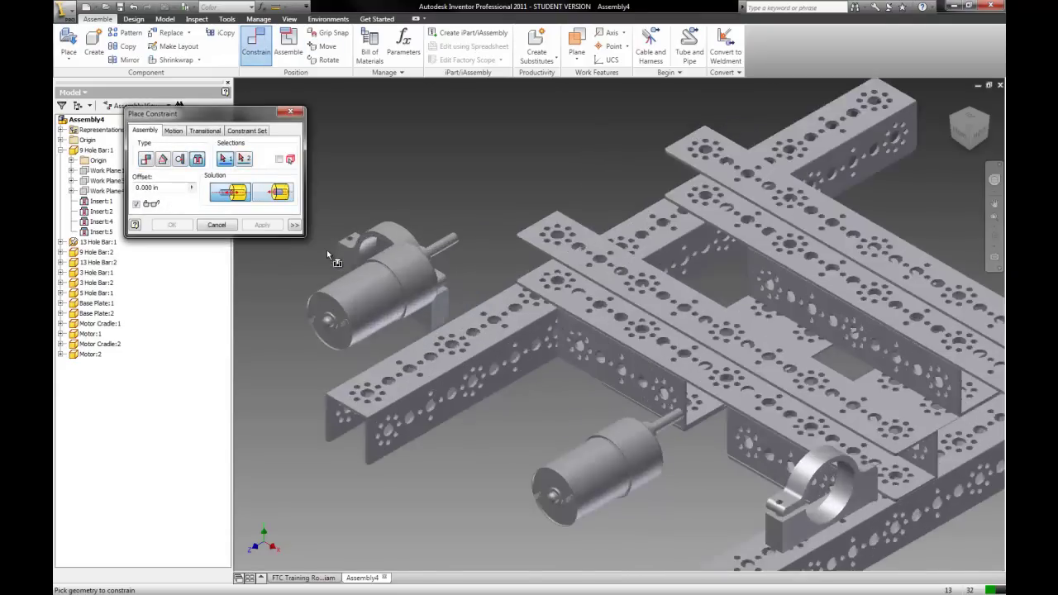
click(368, 265)
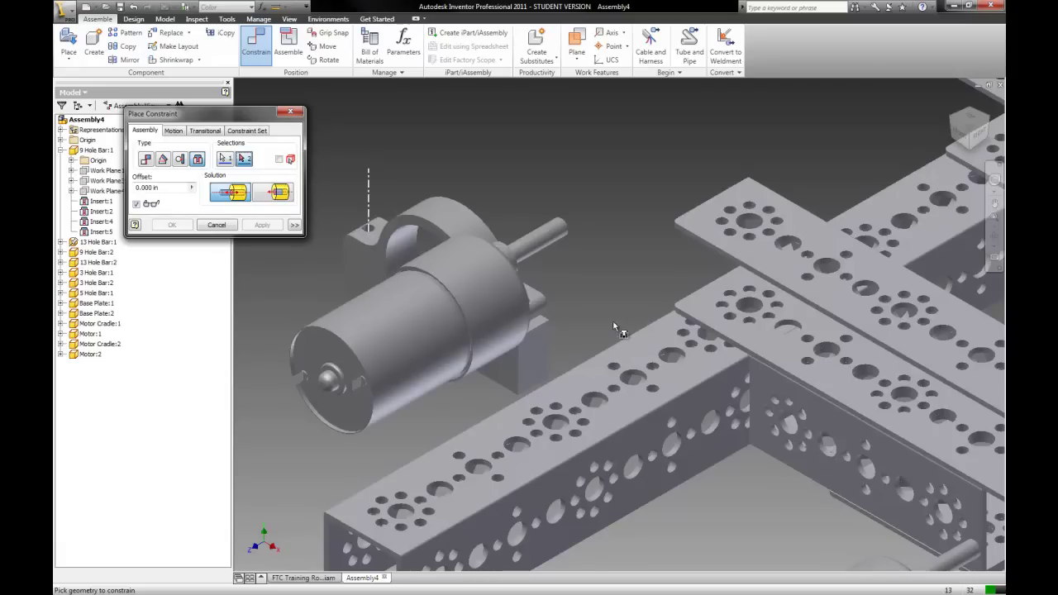
click(691, 343)
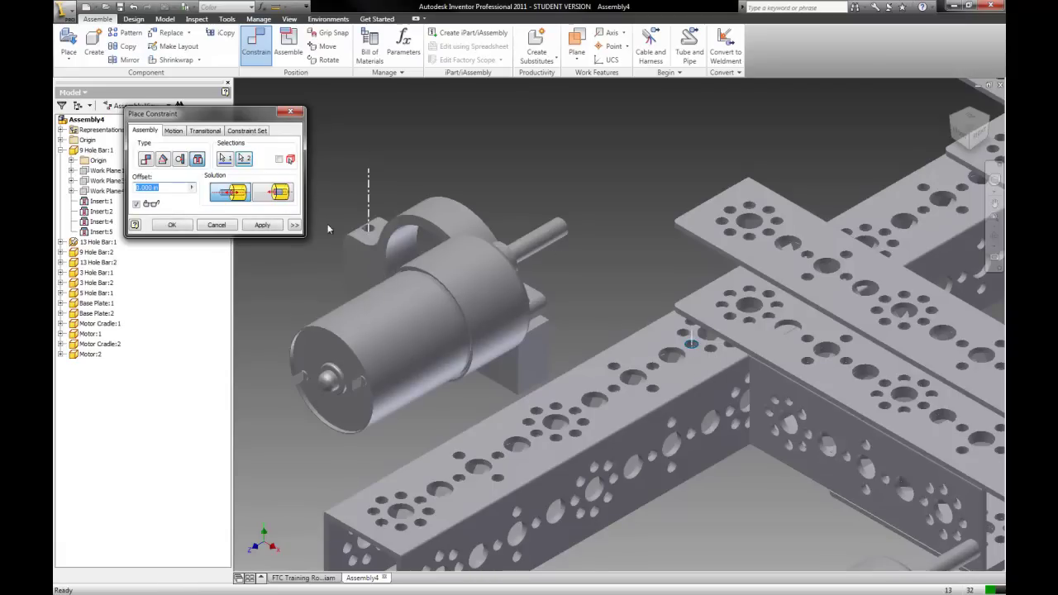
click(261, 225)
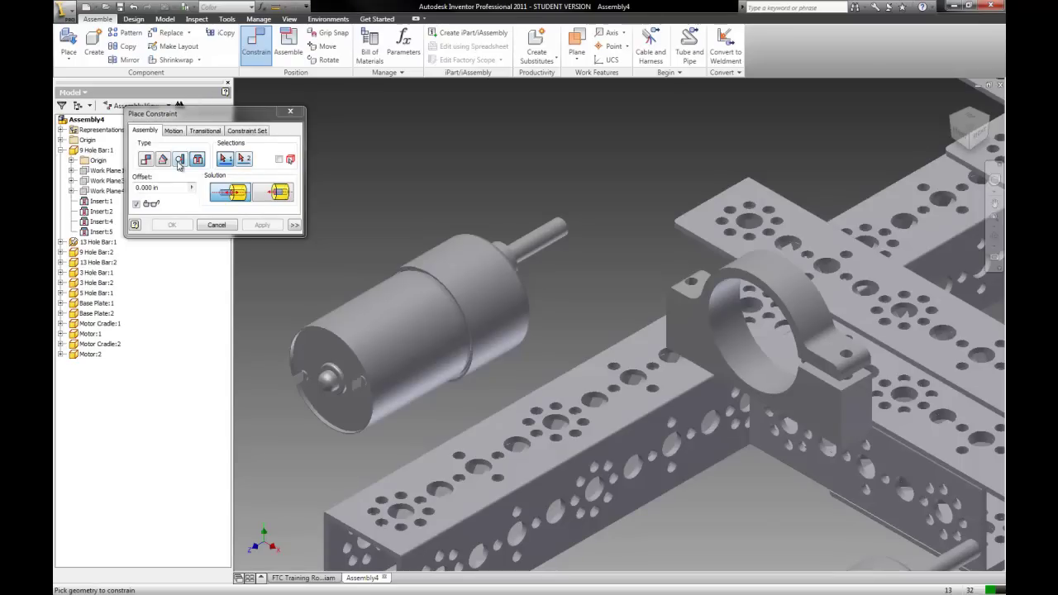
Step: Mate the cradle's other hole axis to the matching bar hole axis
click(146, 158)
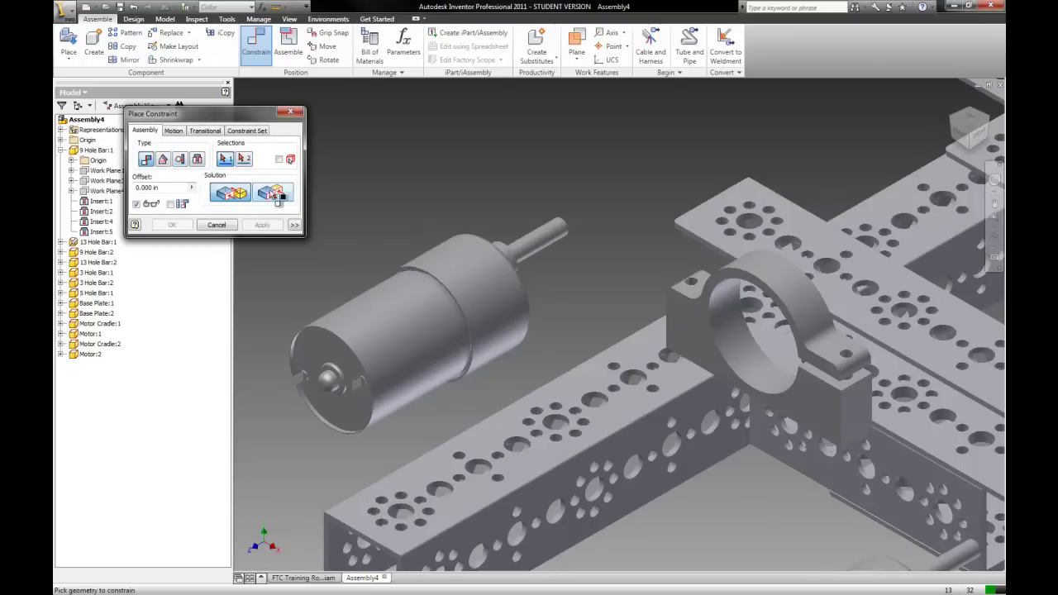
scroll(841, 374, up, 4)
click(838, 347)
scroll(413, 432, down, 5)
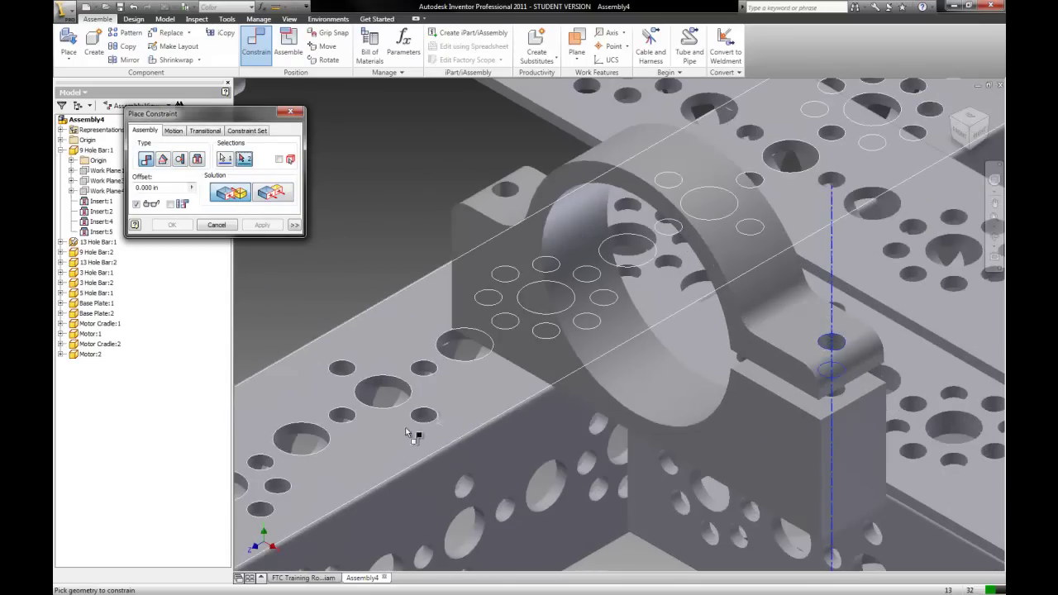
scroll(301, 463, up, 2)
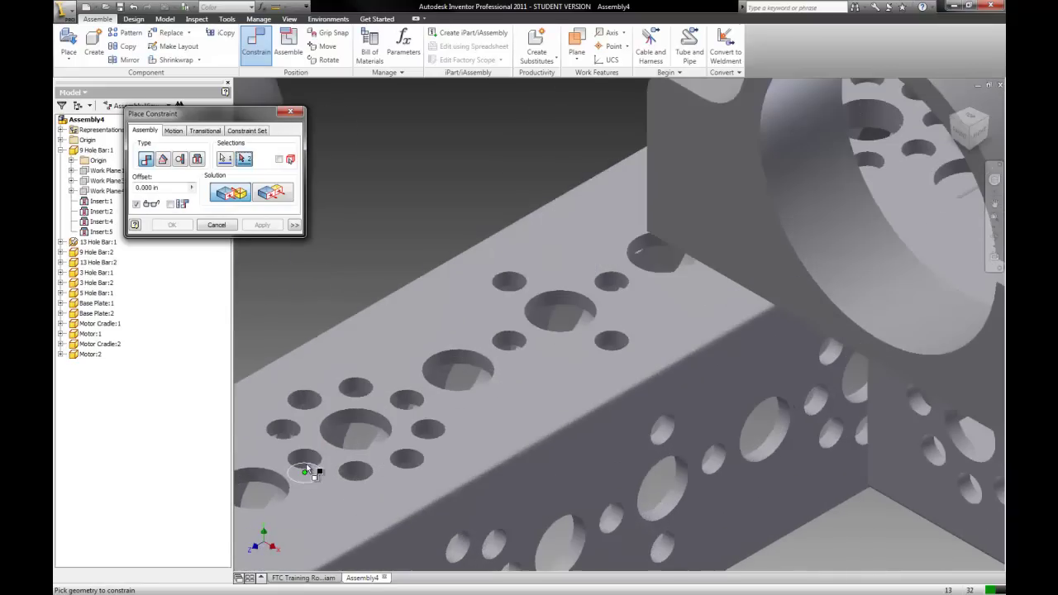
click(304, 467)
scroll(289, 389, down, 5)
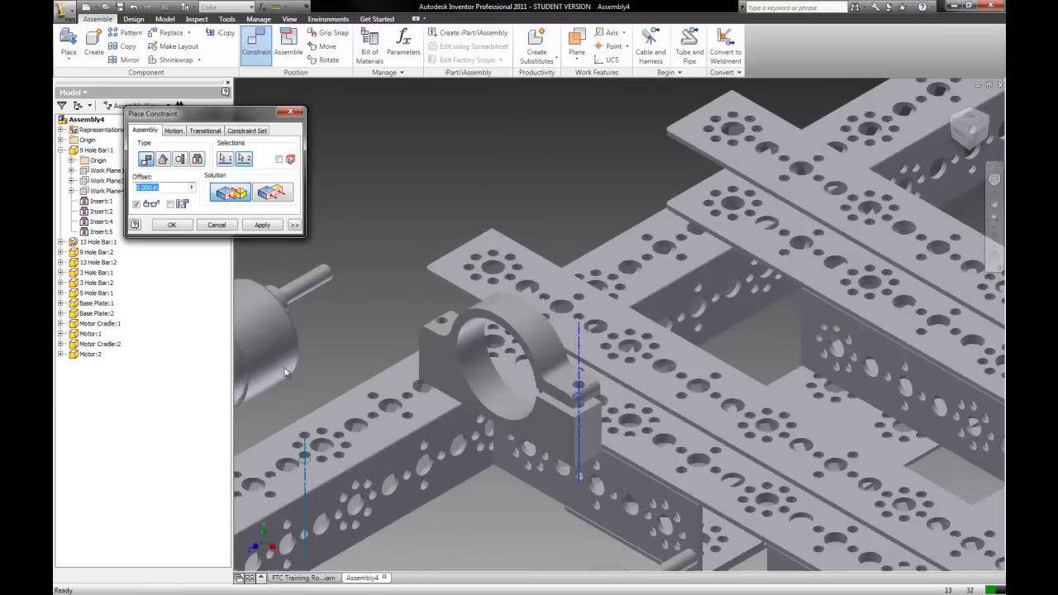
click(262, 225)
click(216, 224)
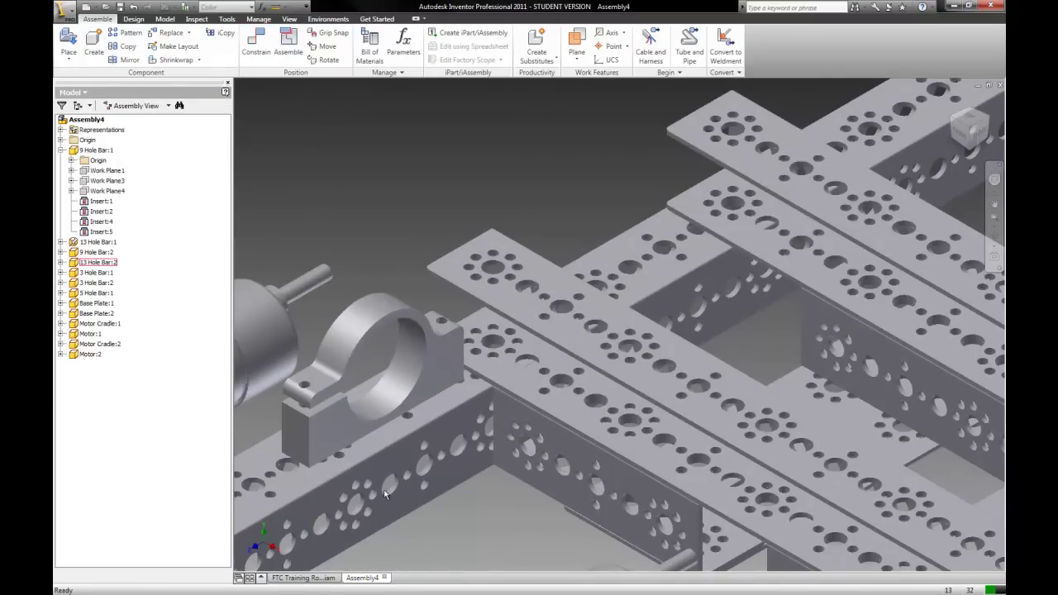
scroll(384, 494, down, 8)
scroll(453, 542, up, 1)
scroll(450, 553, down, 2)
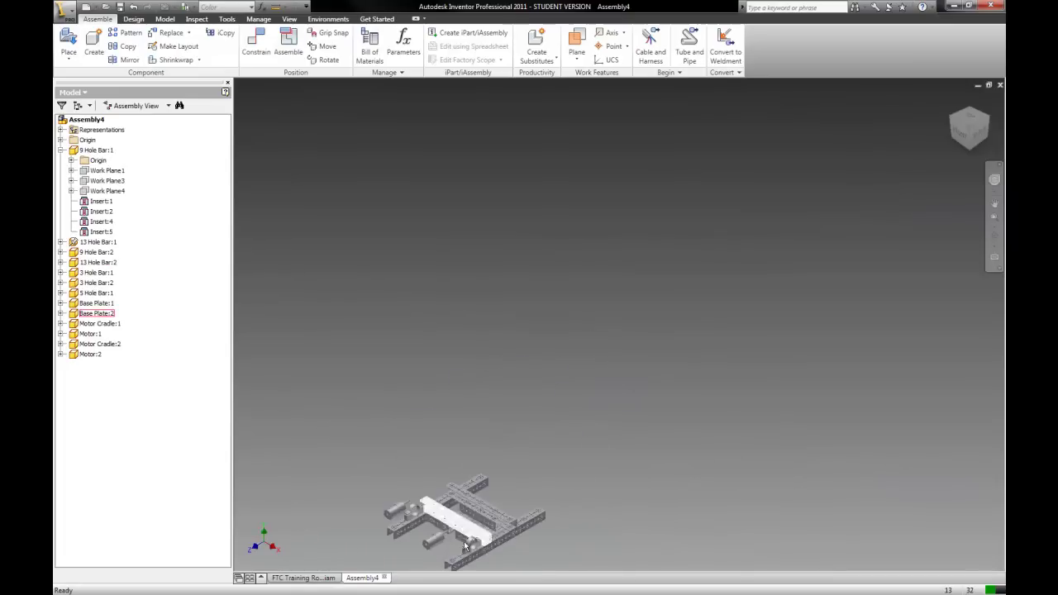
scroll(449, 566, up, 4)
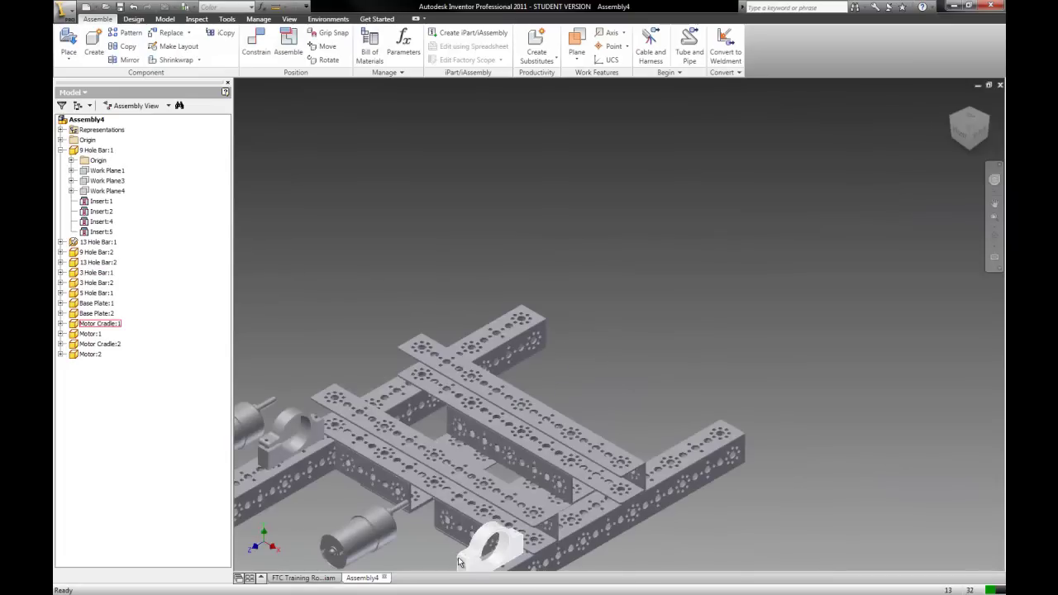
scroll(446, 495, up, 2)
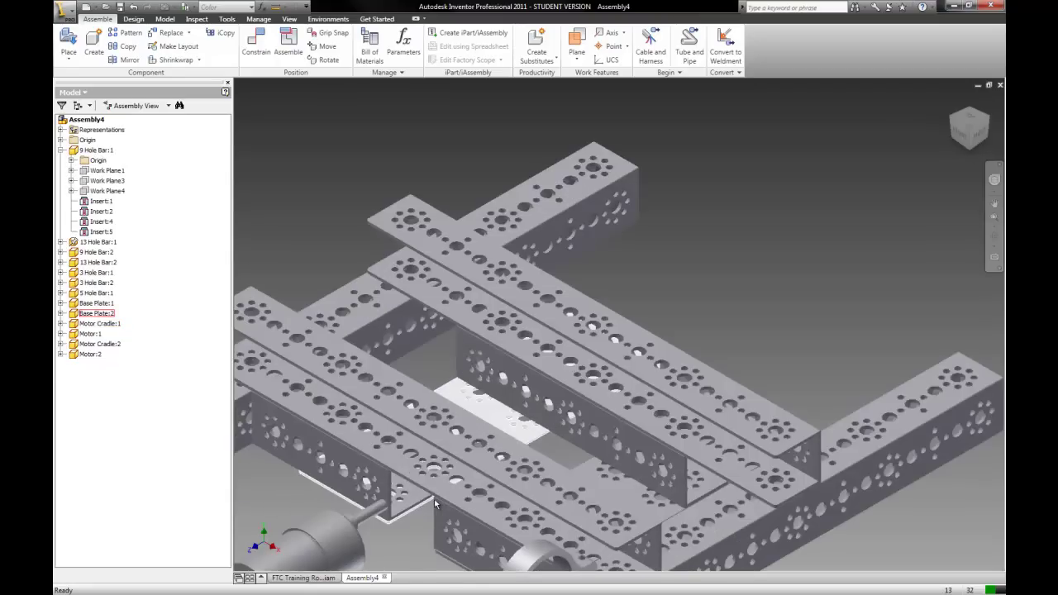
scroll(439, 537, down, 5)
scroll(438, 551, up, 1)
scroll(442, 560, up, 5)
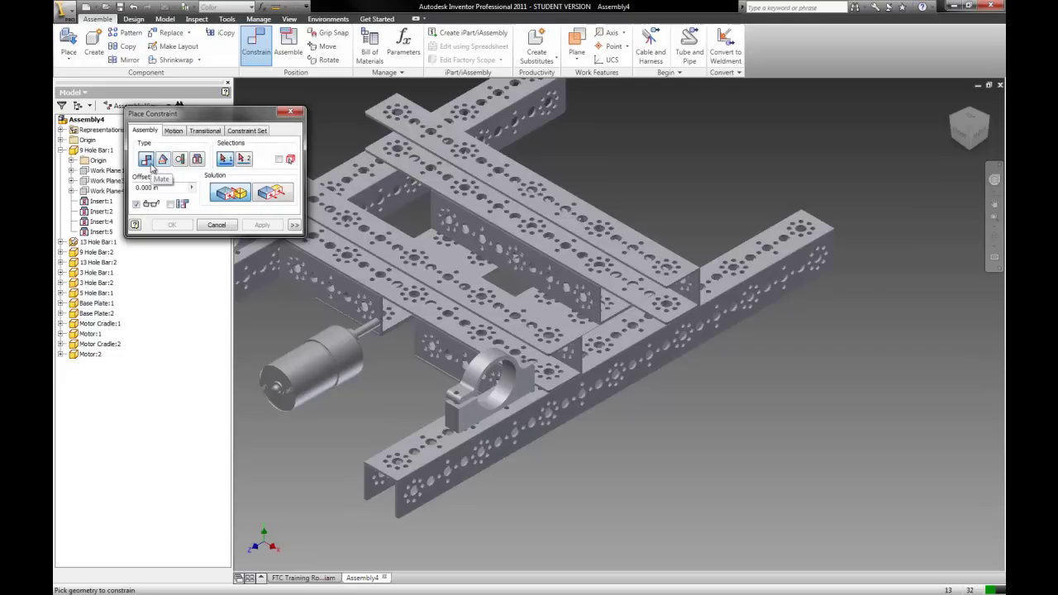
Step: Mate the motor's axis to the cradle's bore and finish the constraint
click(350, 357)
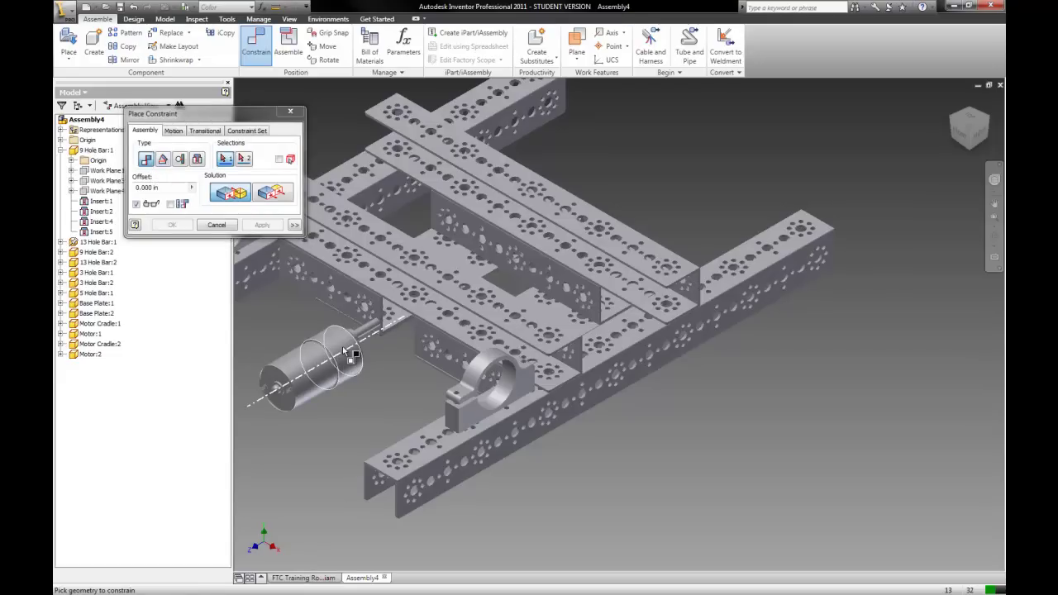
click(509, 388)
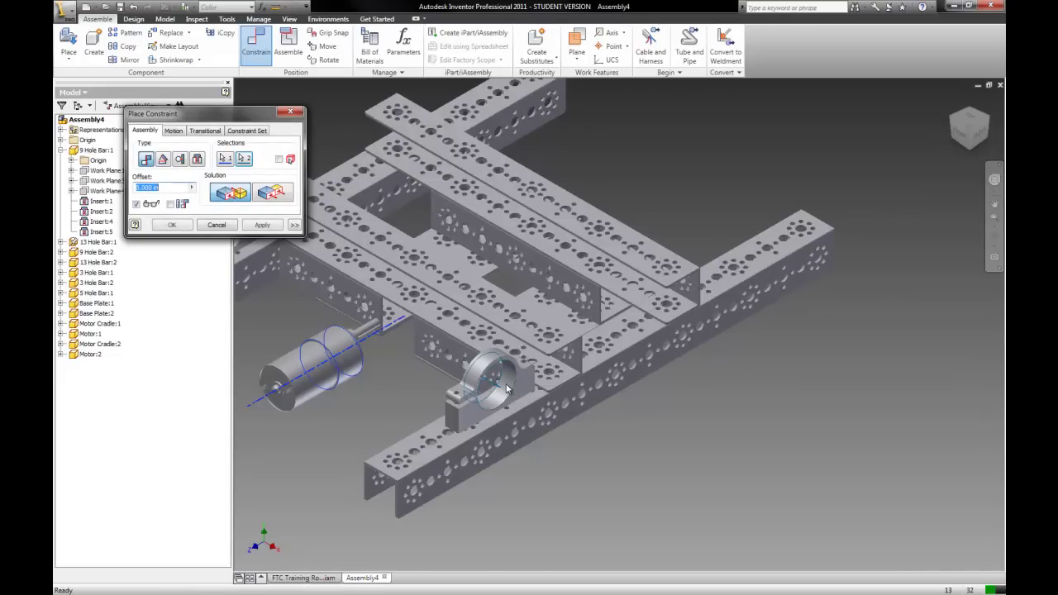
click(260, 228)
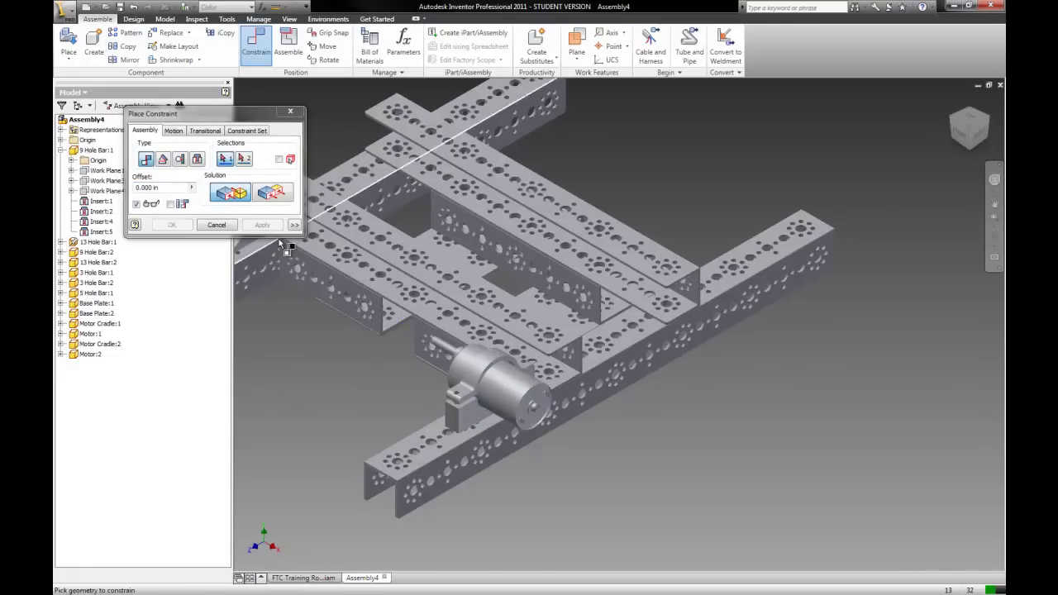
click(218, 225)
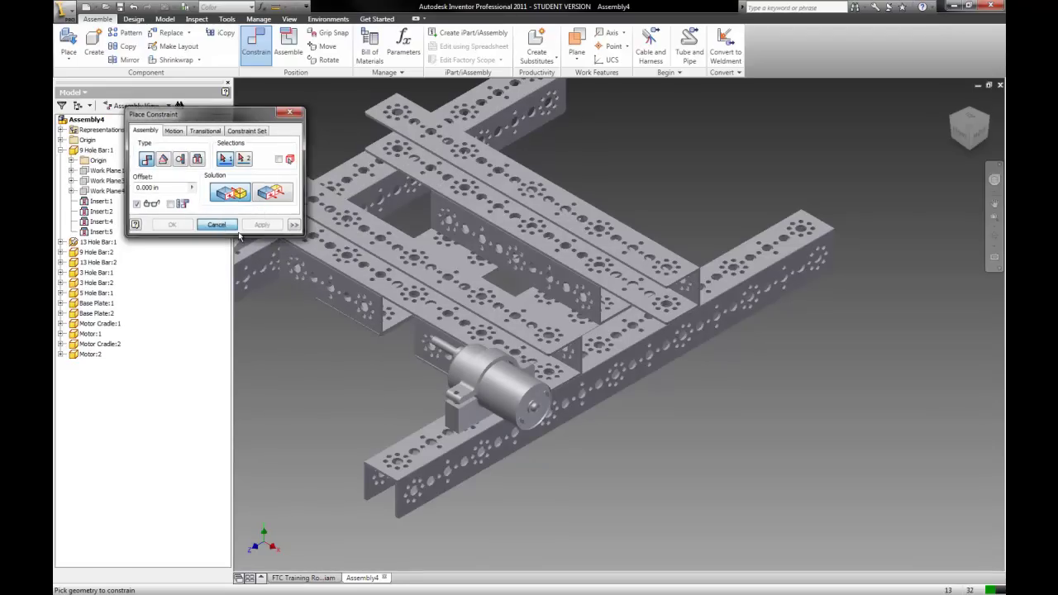
Step: Drag the motor out of the cradle, undo the move, then redo it
drag(514, 387, 380, 373)
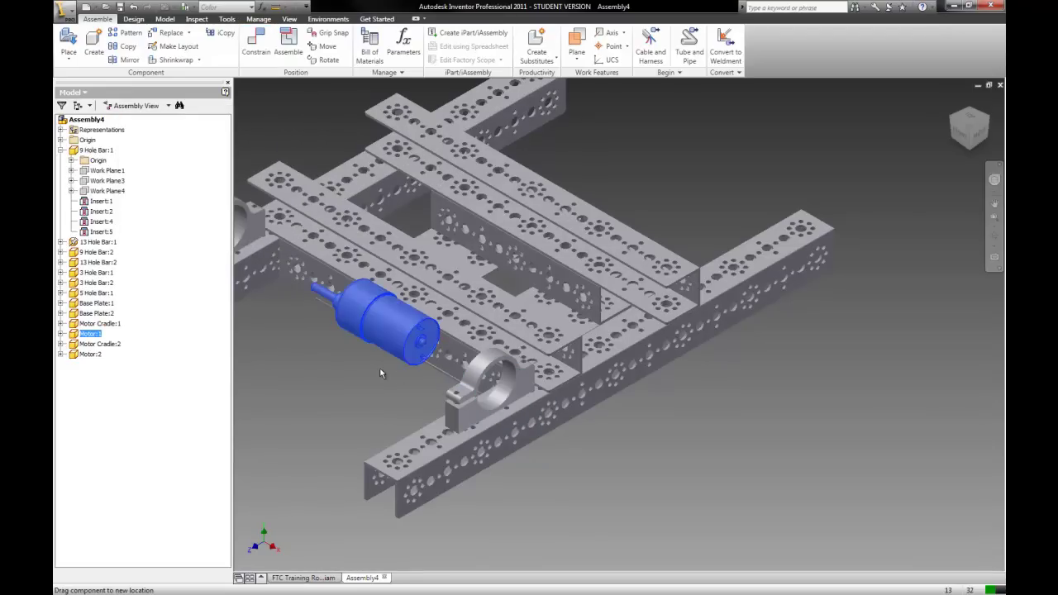
click(336, 379)
click(137, 7)
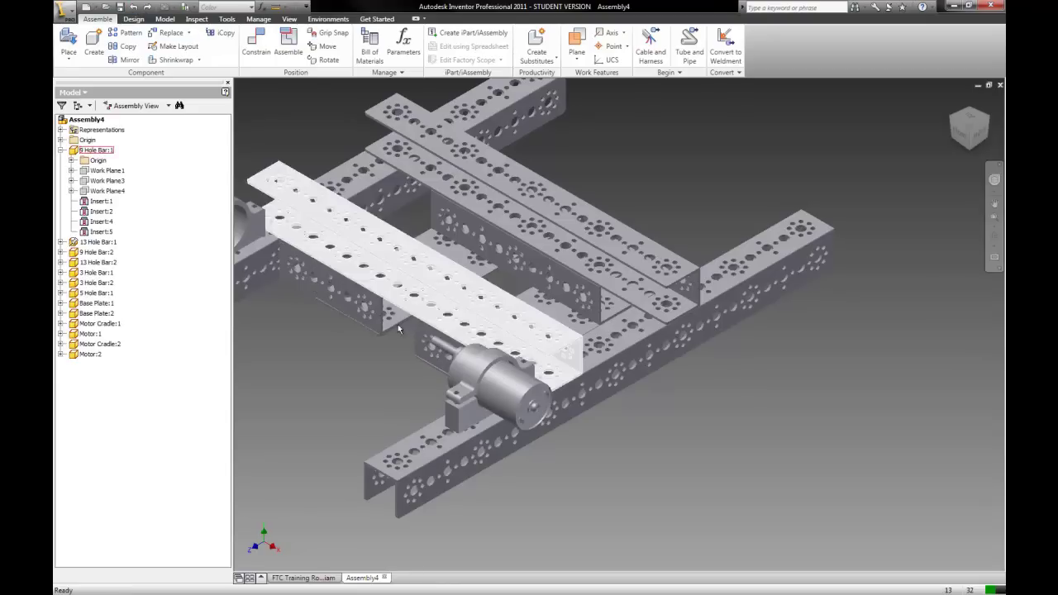
click(151, 8)
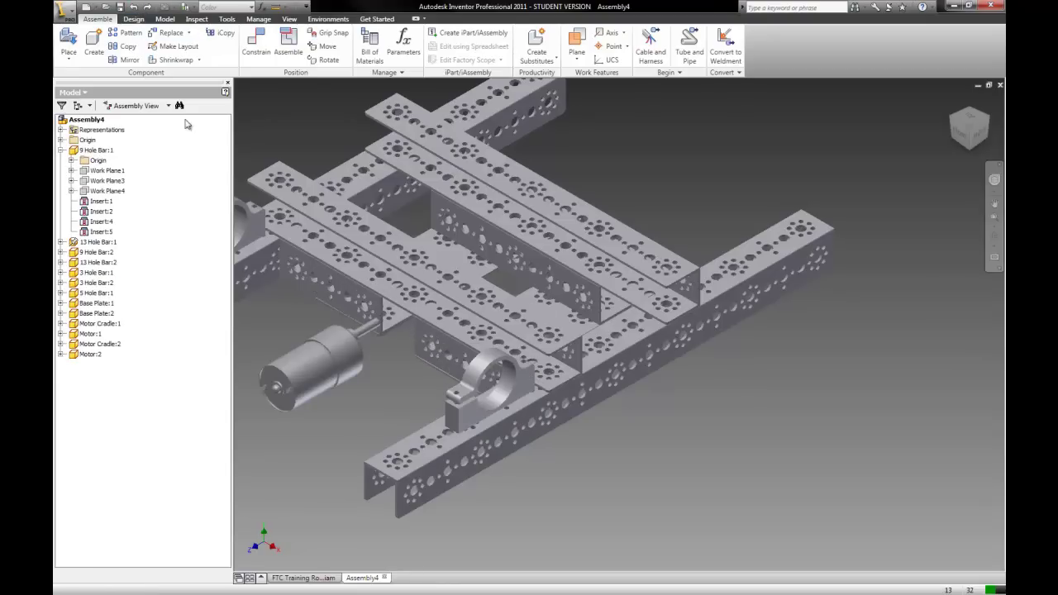
Step: Insert Motor:1's front circular edge into the cradle's edge with an aligned solution, then drag-test it
click(273, 51)
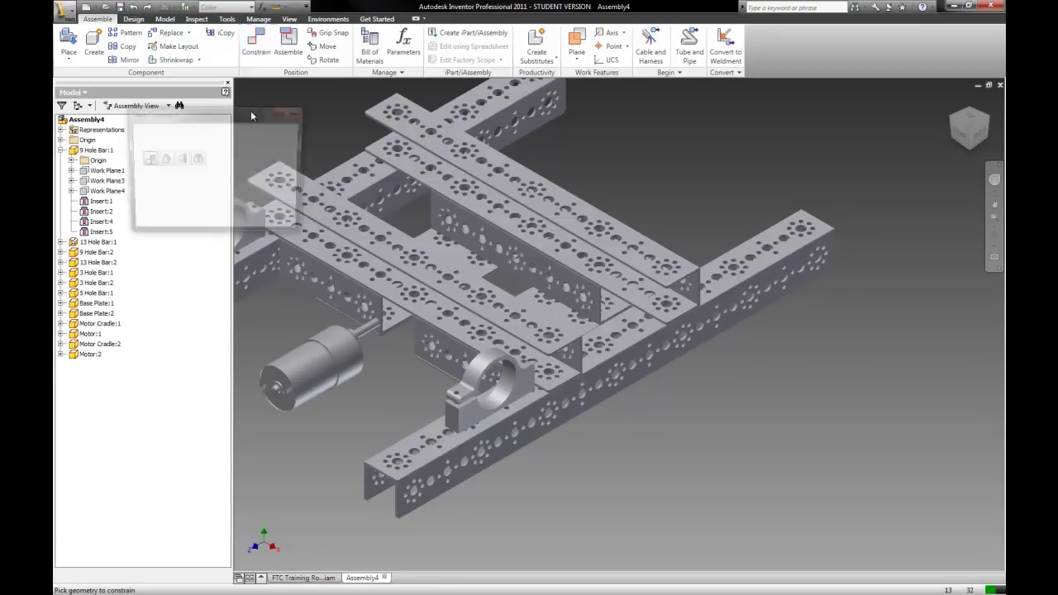
click(197, 160)
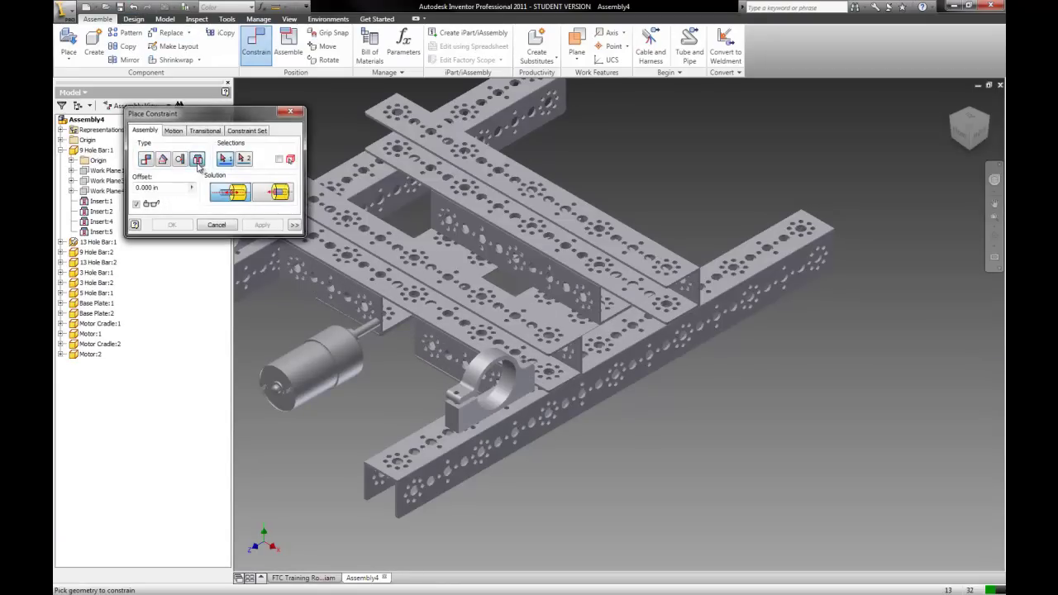
click(360, 351)
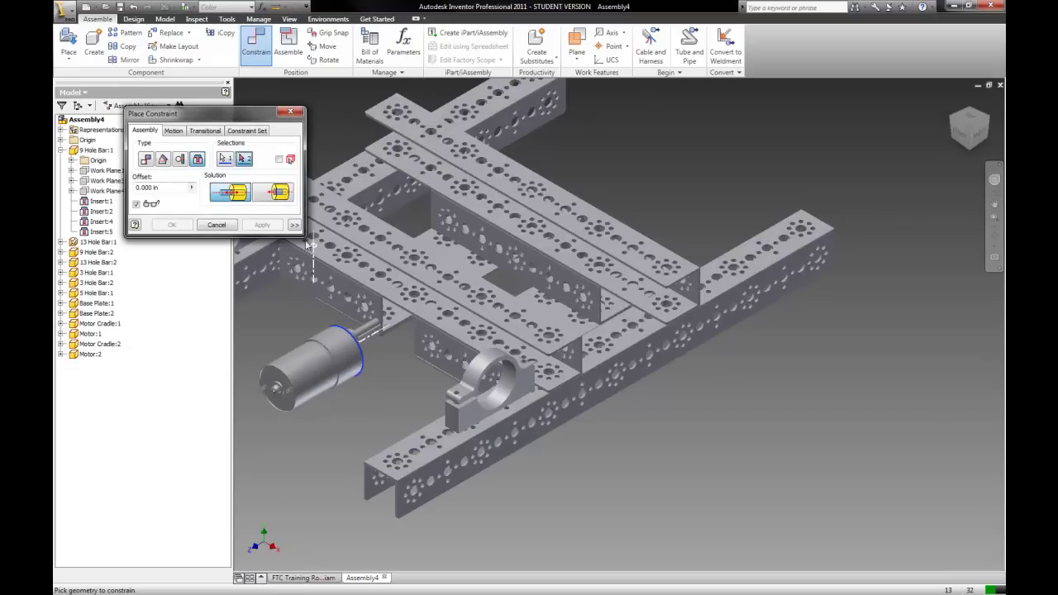
click(272, 194)
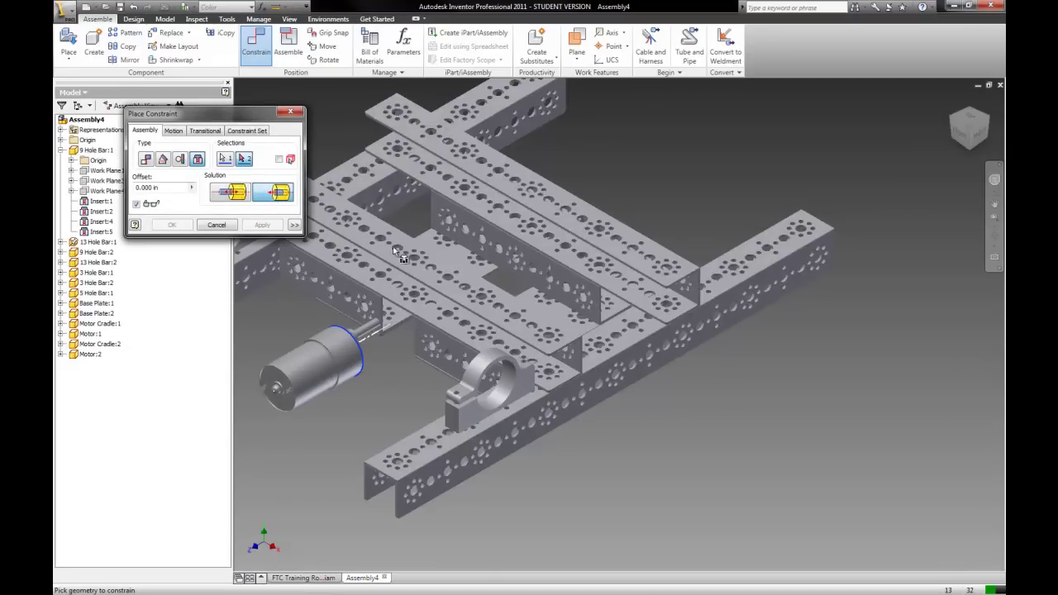
click(507, 395)
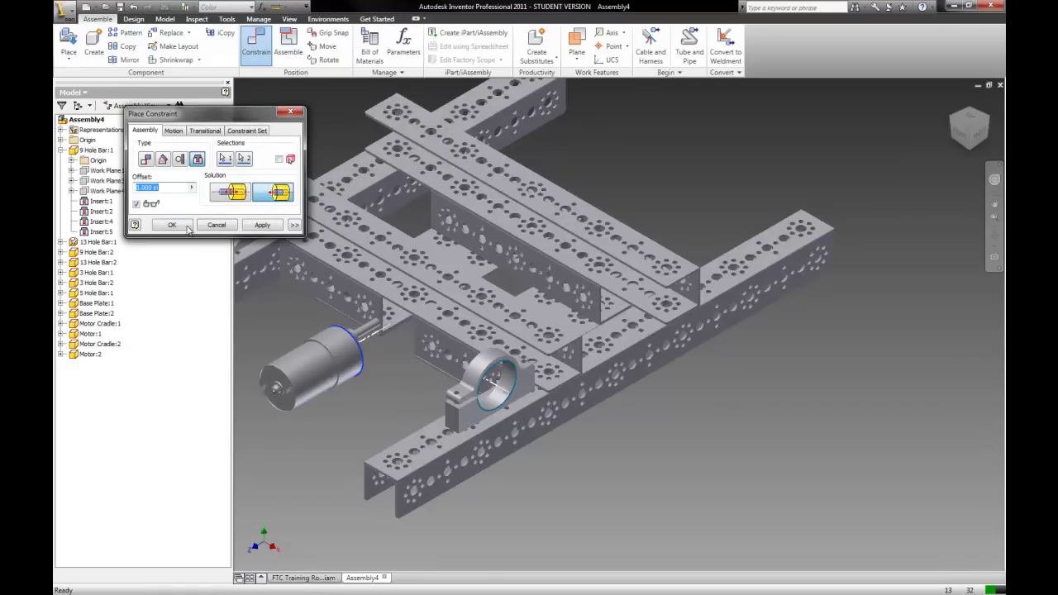
click(261, 225)
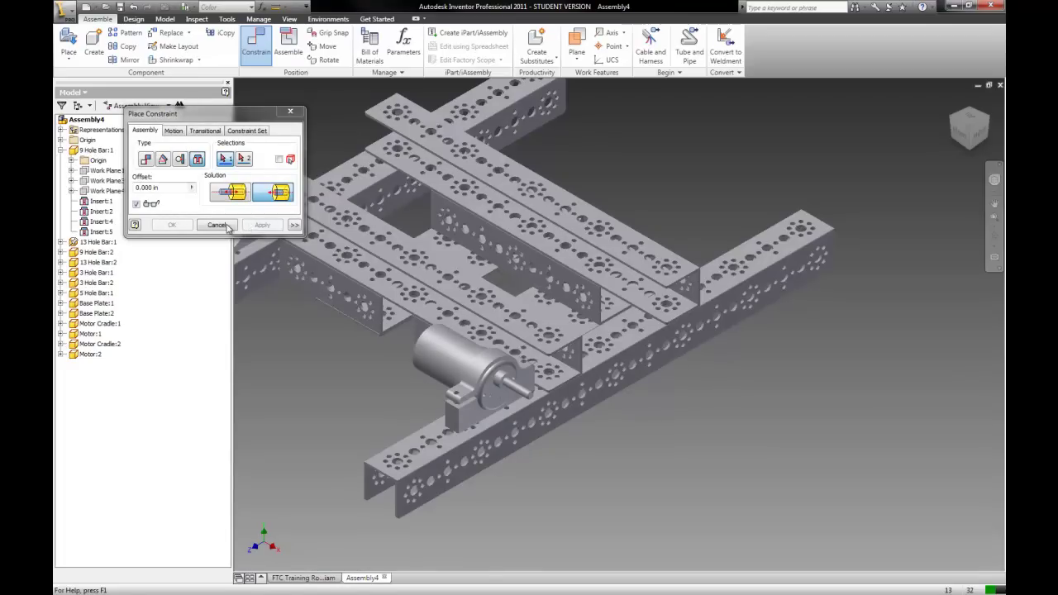
click(227, 226)
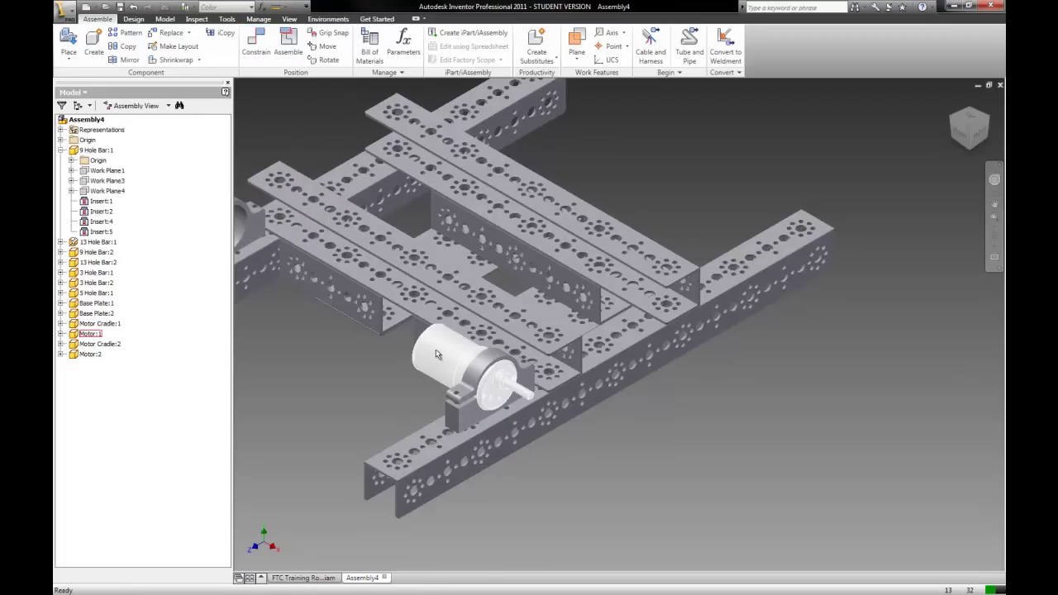
drag(438, 354, 481, 403)
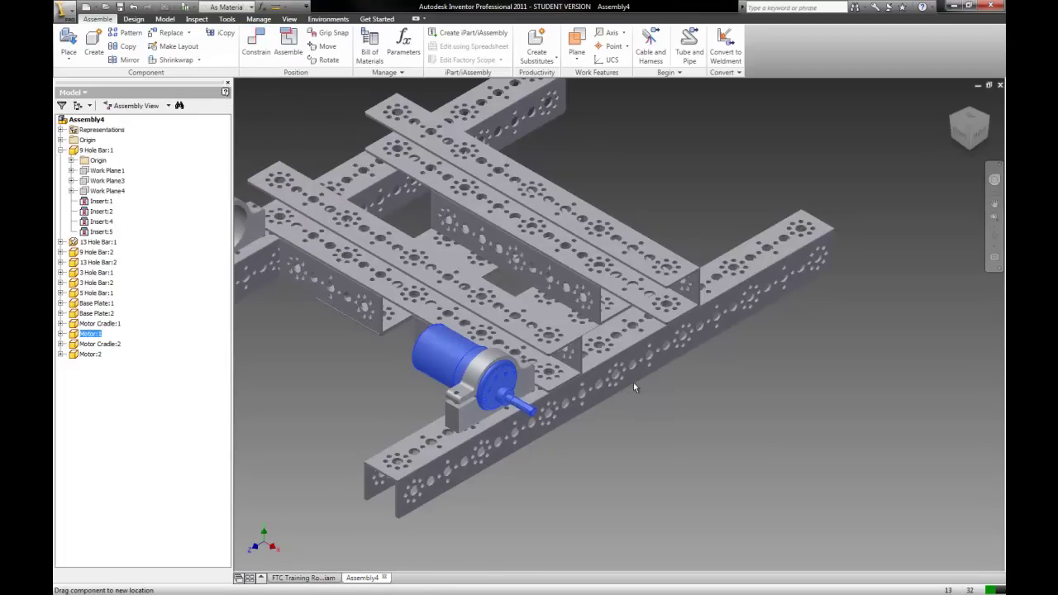
drag(624, 429, 484, 406)
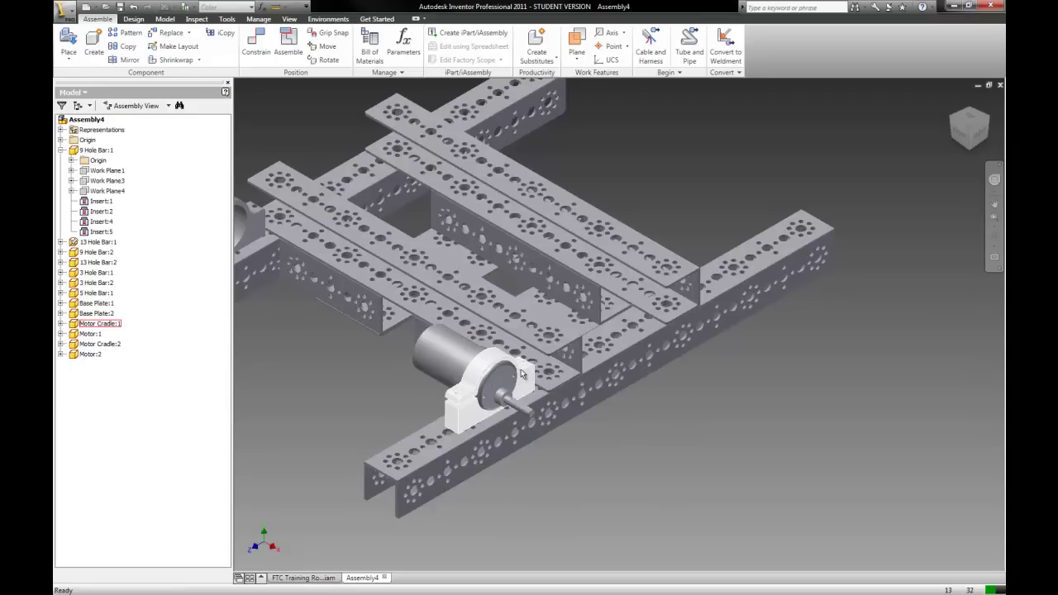
Step: Insert the second motor's circular edge into the far-side cradle's matching edge
scroll(303, 325, down, 5)
scroll(303, 325, up, 3)
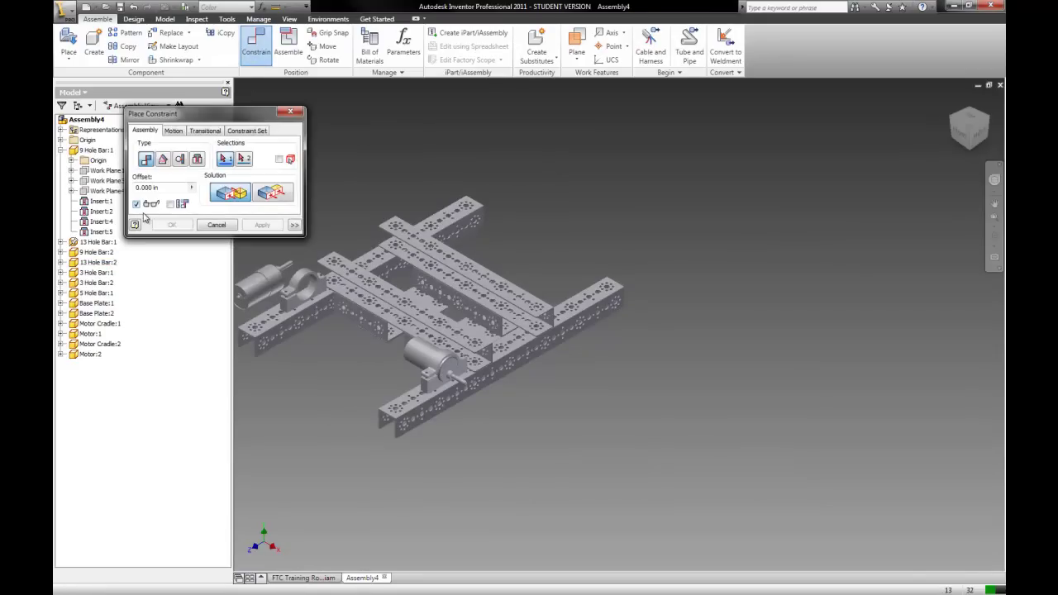
click(198, 160)
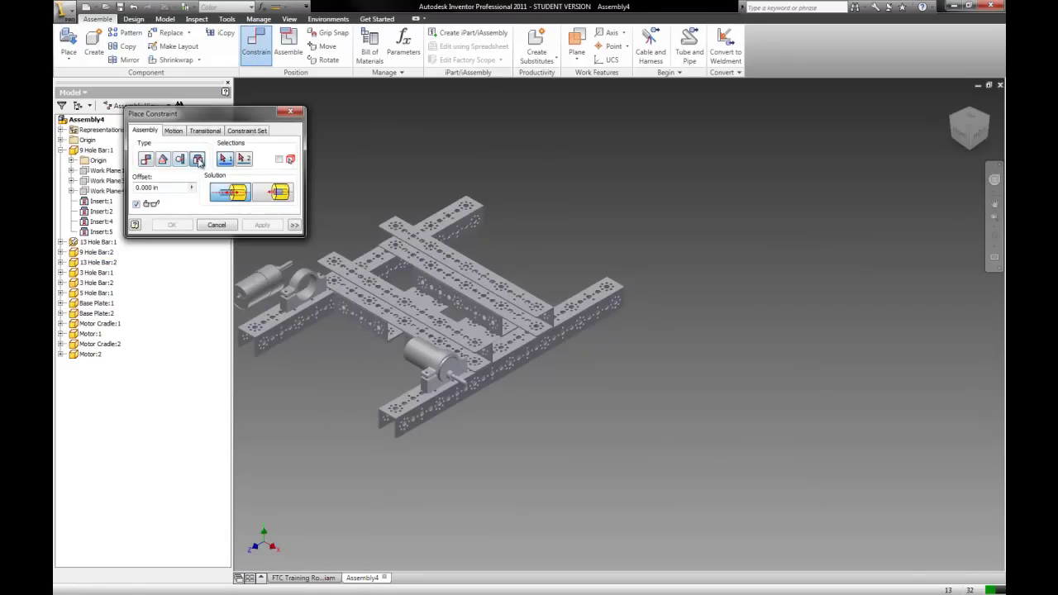
click(280, 281)
click(308, 295)
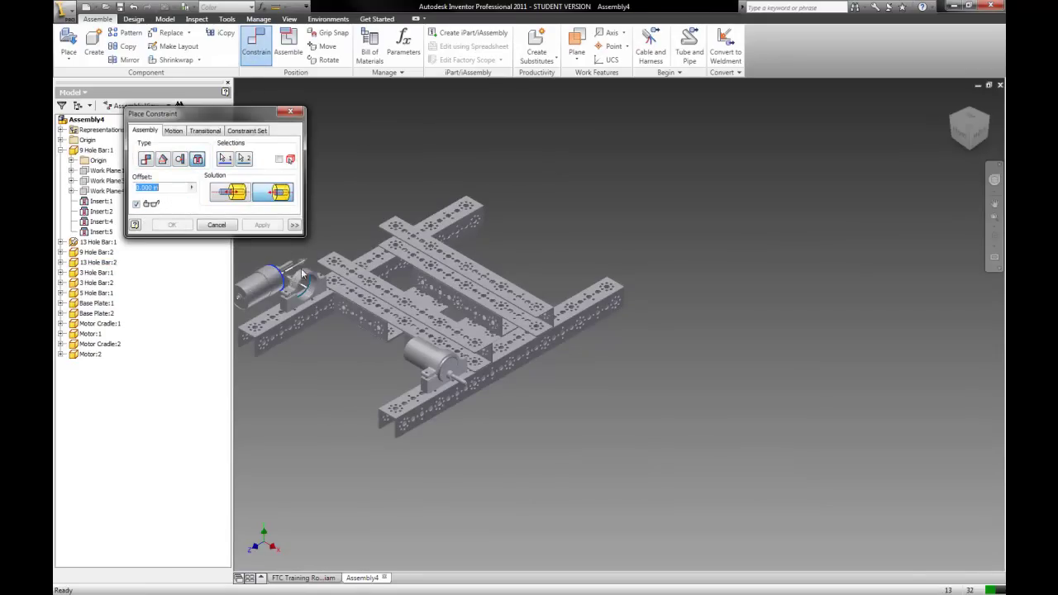
click(256, 226)
click(216, 226)
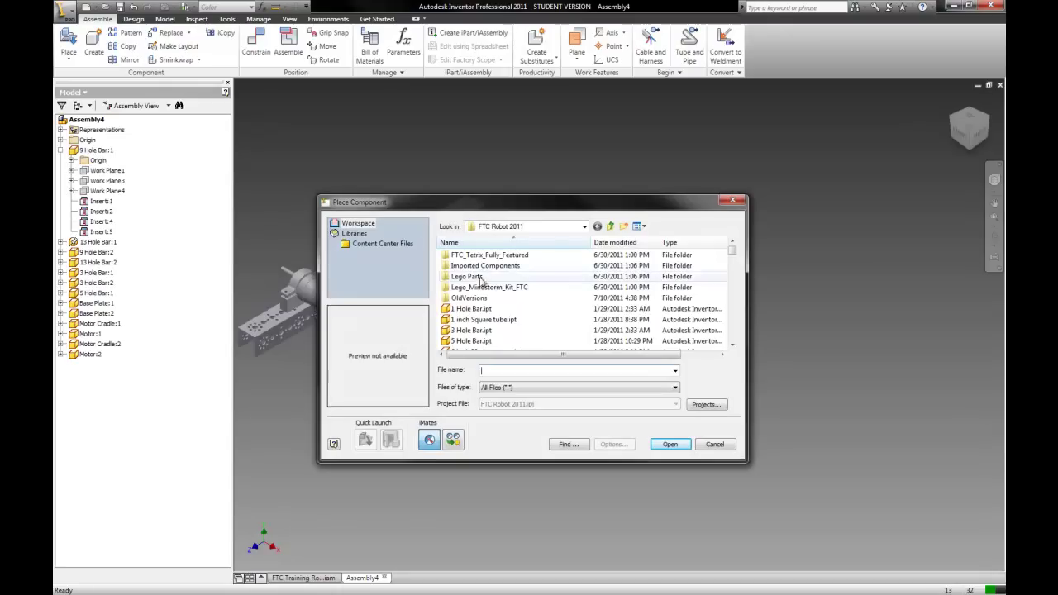
Step: Browse the FTC Robot 2011 parts, previewing the gear and motor parts
click(494, 330)
scroll(493, 329, down, 2)
click(479, 323)
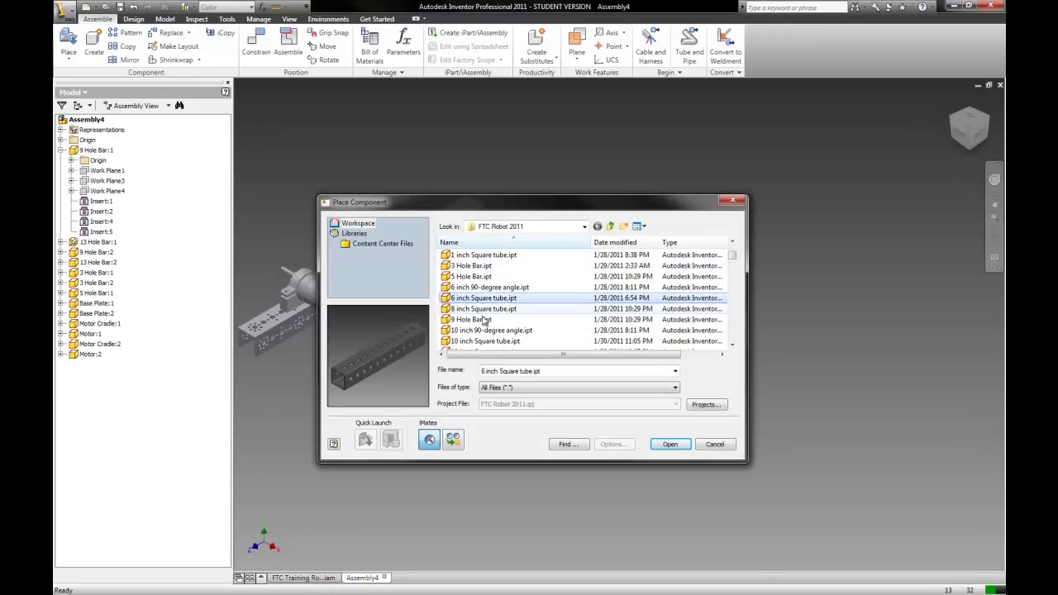
scroll(478, 323, down, 2)
click(477, 323)
scroll(477, 323, down, 1)
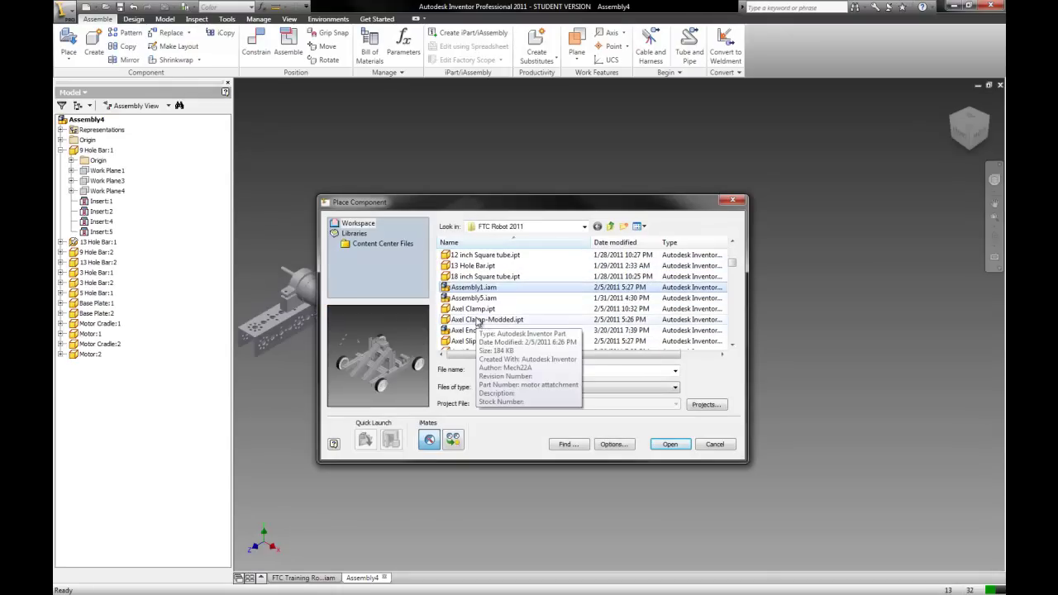
scroll(477, 322, down, 5)
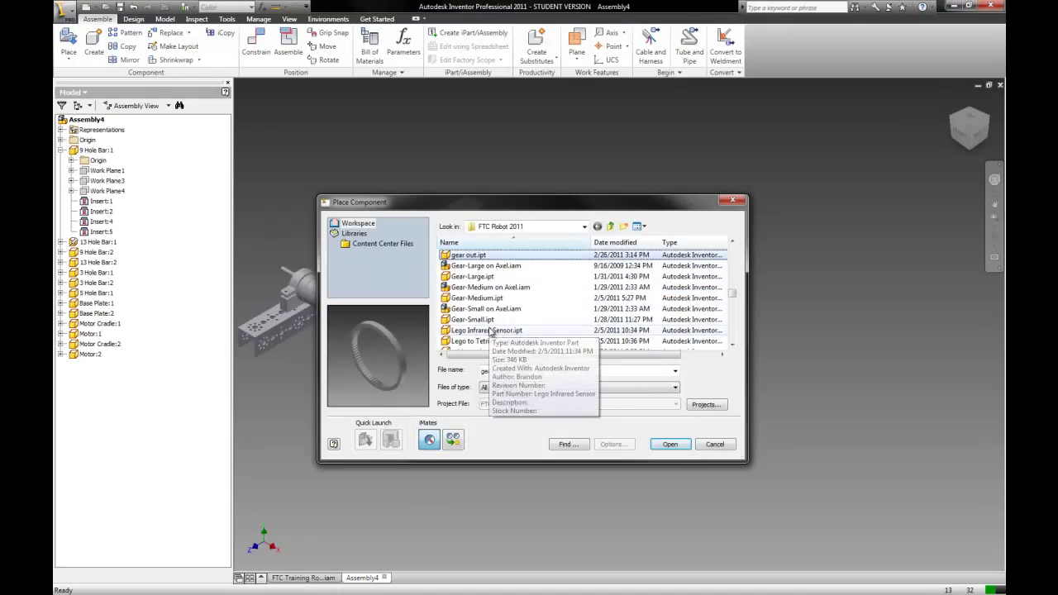
click(487, 276)
key(Up)
key(Down)
key(Down)
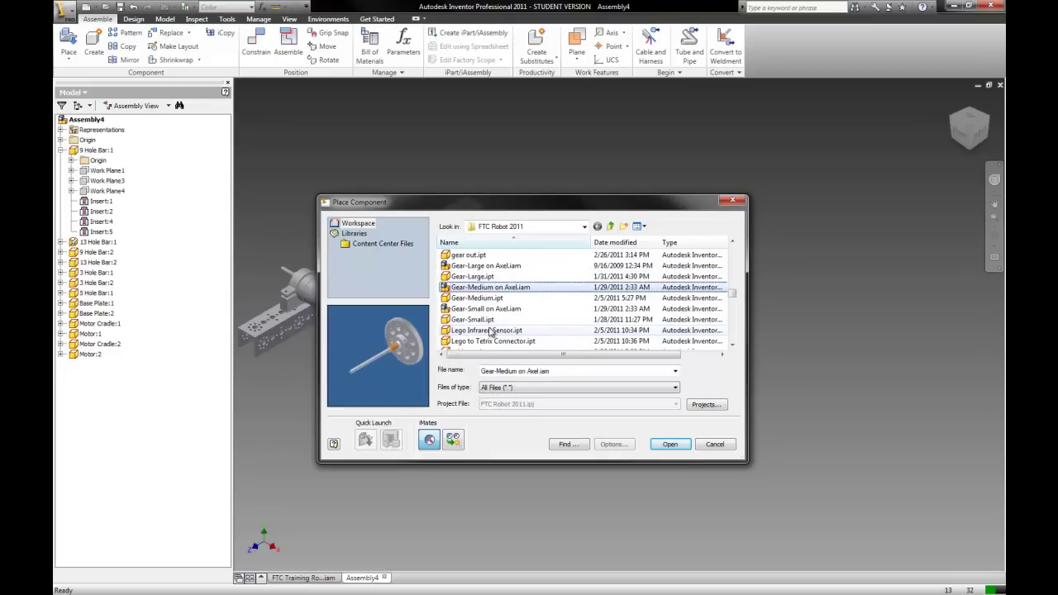
key(Down)
key(Down)
key(Down)
key(Down)
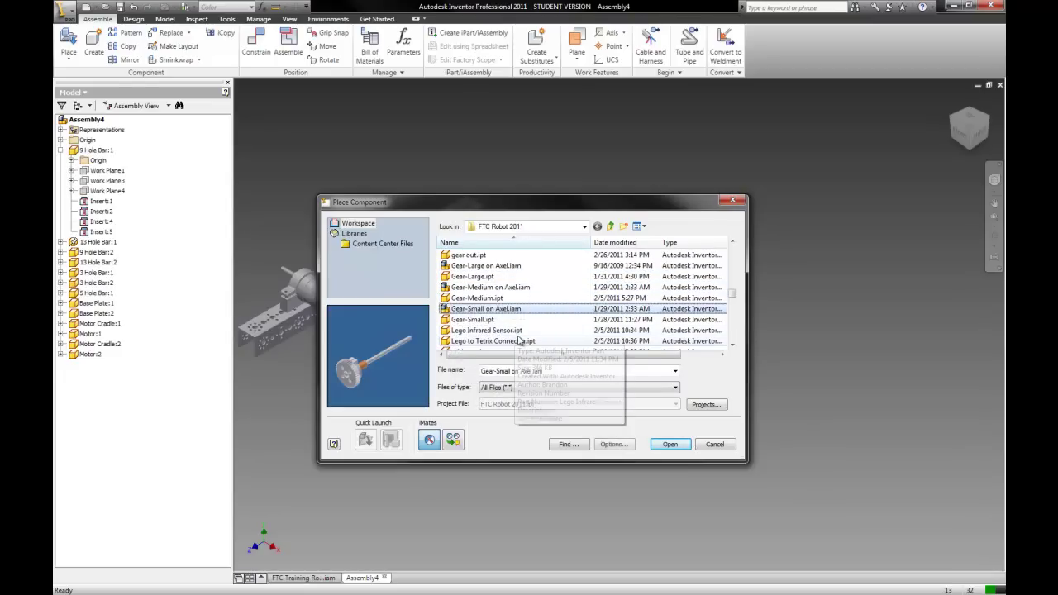
key(Down)
key(Down)
key(Down)
key(Down)
key(Down)
key(Down)
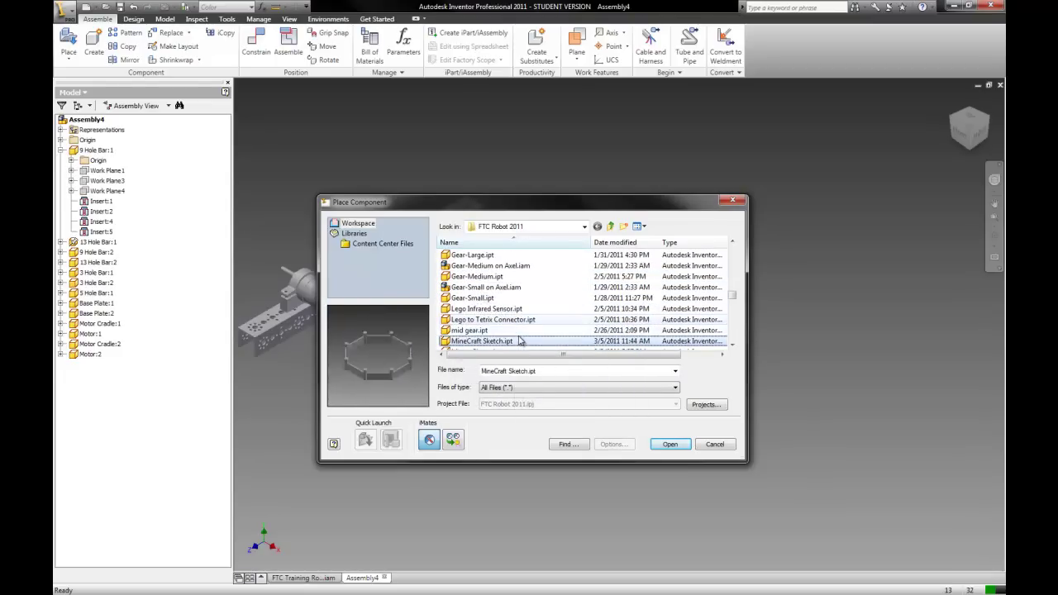
key(Down)
key(Down)
key(Down)
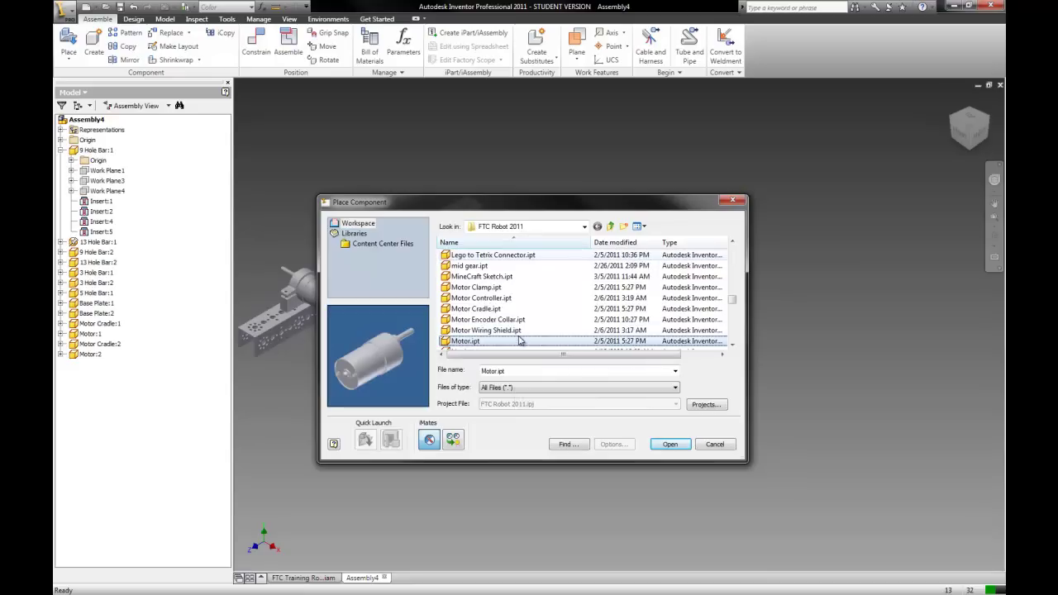
key(Up)
key(Up)
key(Up)
key(Up)
key(Up)
key(Up)
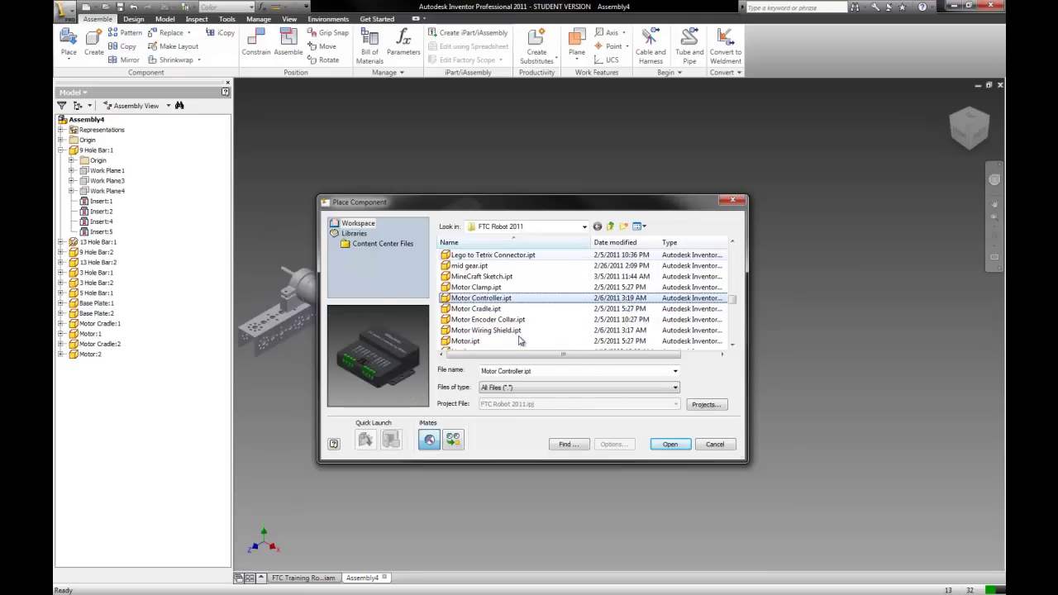
key(Down)
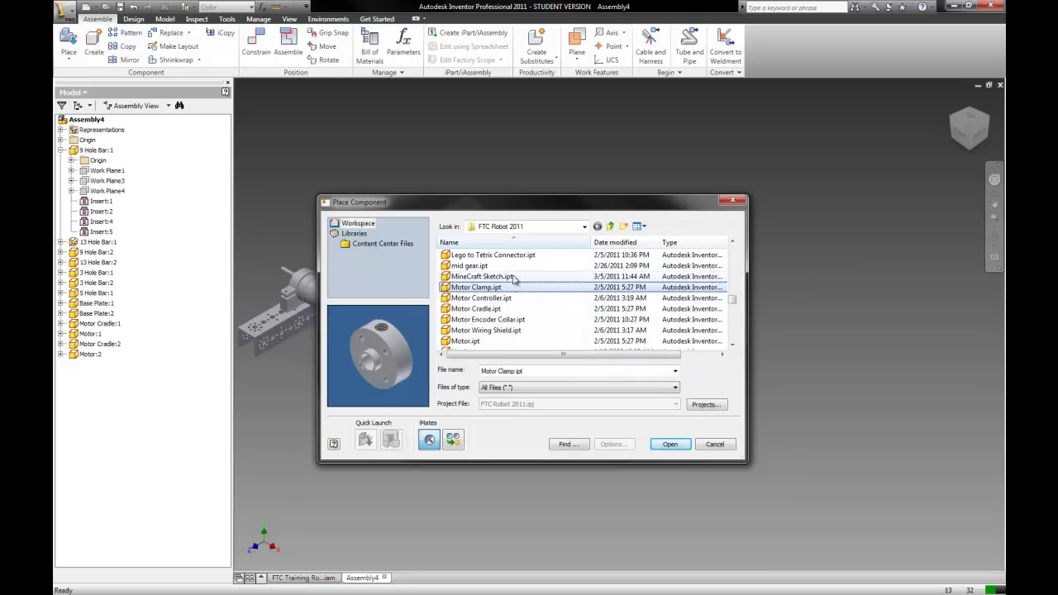
Step: Select Motor Clamp.ipt and Gear-Medium.ipt together and open them for placement
scroll(512, 286, up, 2)
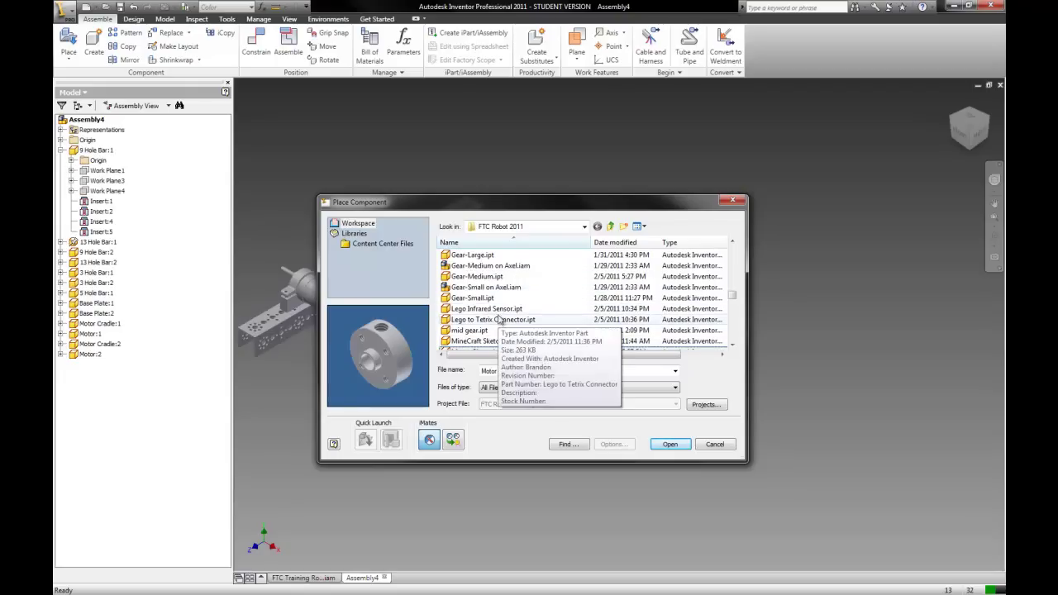
mouse_move(494, 282)
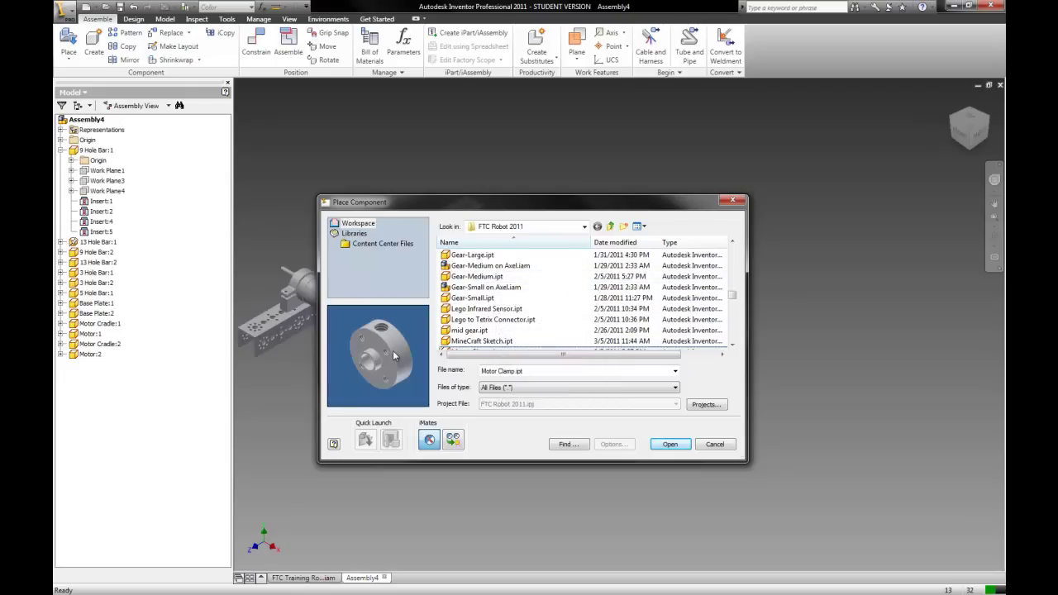
scroll(553, 323, down, 1)
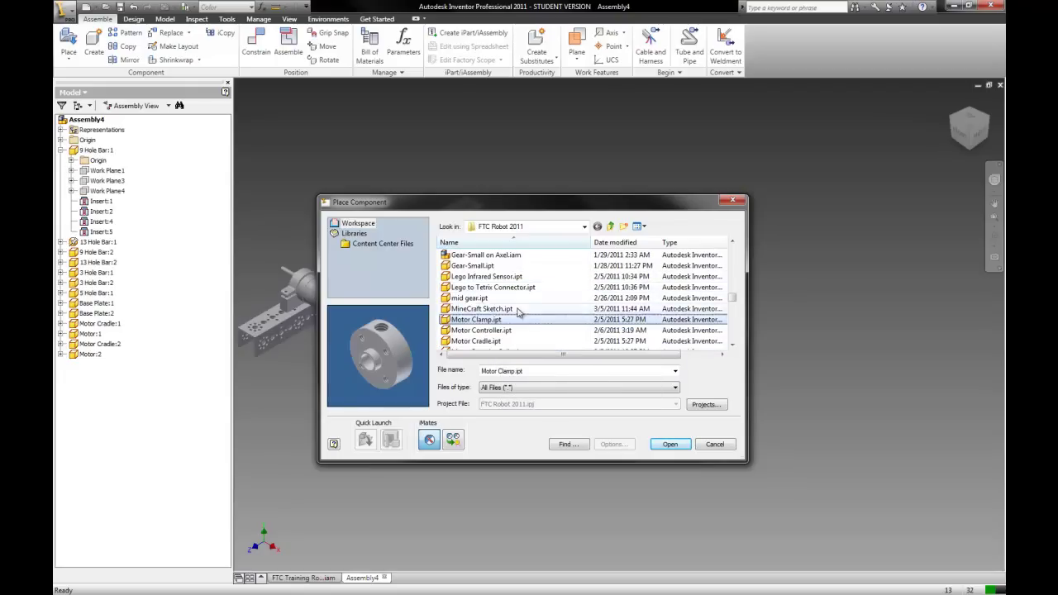
scroll(537, 318, up, 1)
scroll(518, 311, up, 2)
mouse_move(509, 309)
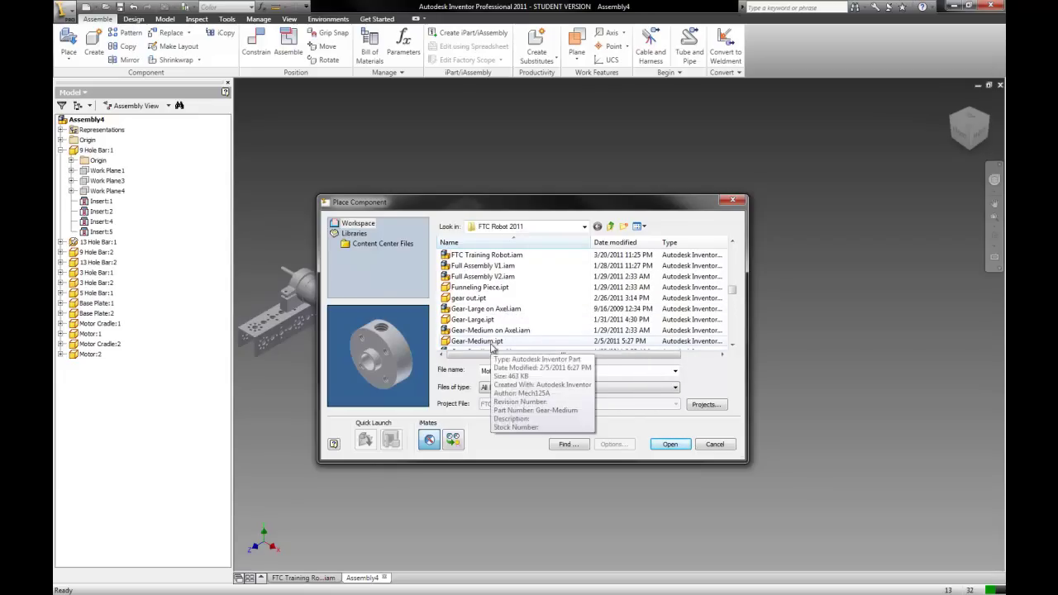
ctrl+click(582, 340)
click(670, 445)
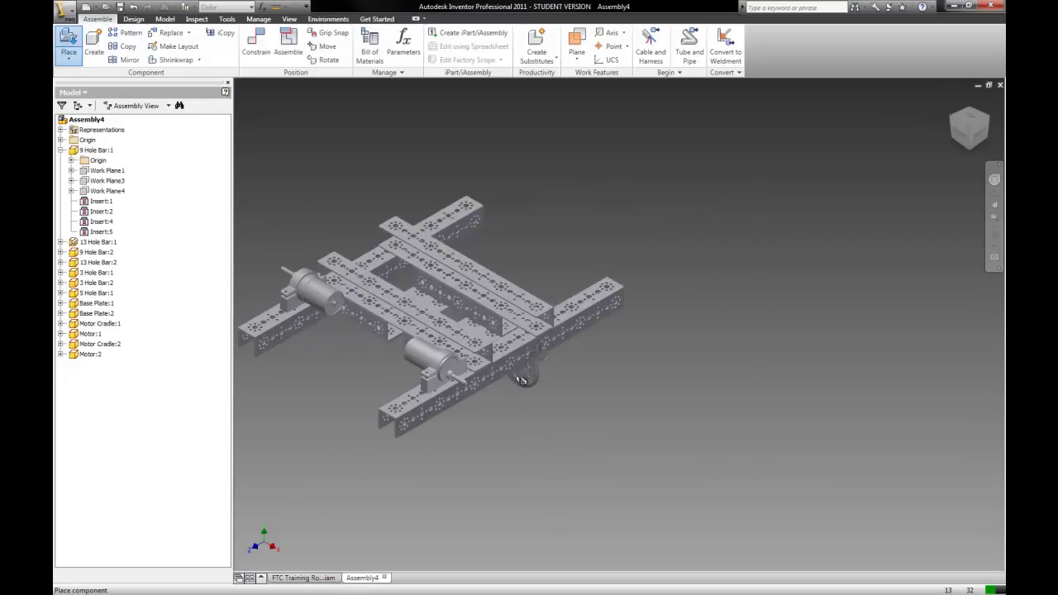
Step: Place two copies of the parts beside the frame and finish placing
click(503, 438)
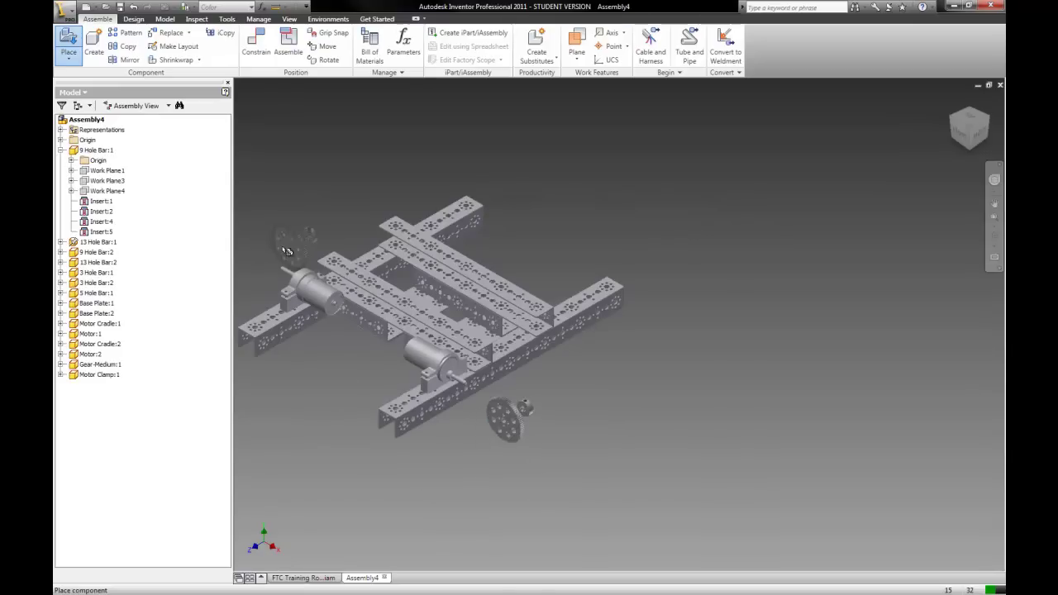
click(259, 258)
right_click(302, 201)
click(327, 206)
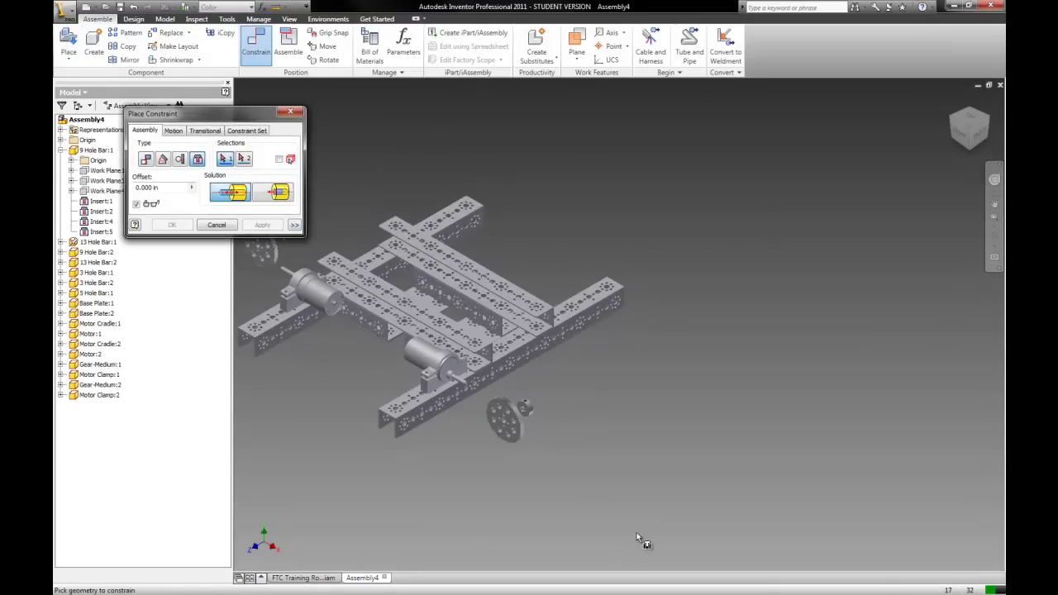
Step: Insert the hub's round edge into the gear's centre hole
scroll(592, 504, down, 4)
scroll(476, 376, down, 3)
click(426, 291)
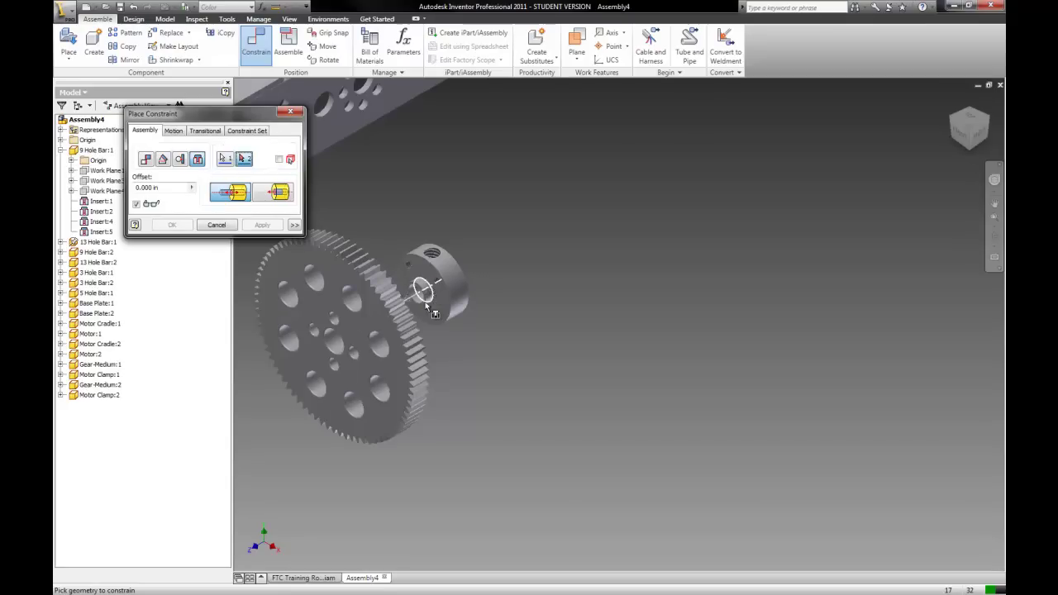
click(337, 343)
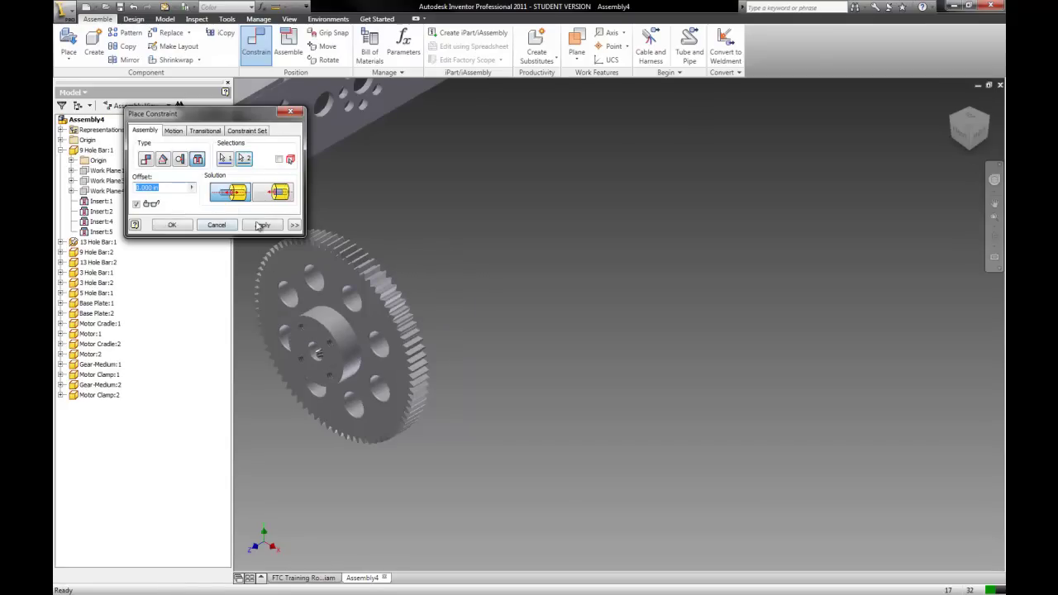
click(241, 228)
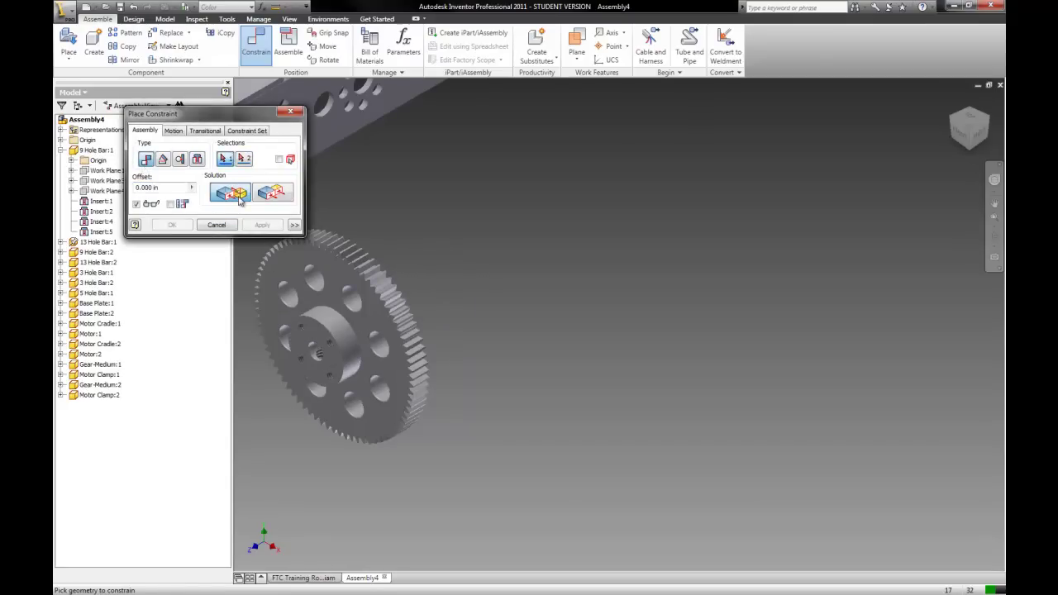
Step: Mate a hub hole's axis to a matching gear hole, then close the constraint tool
scroll(335, 355, down, 5)
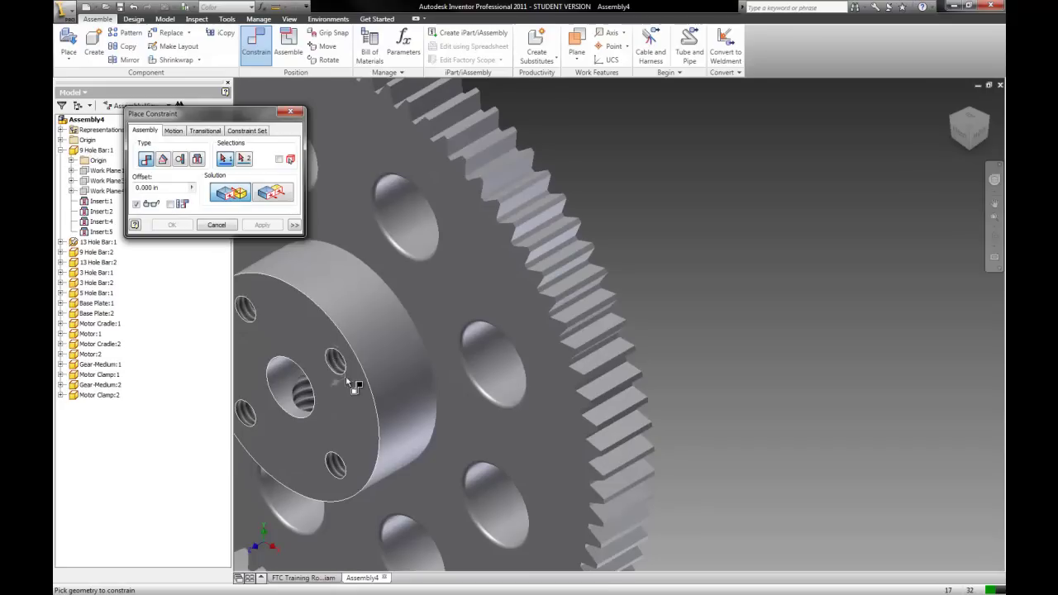
click(333, 355)
click(416, 377)
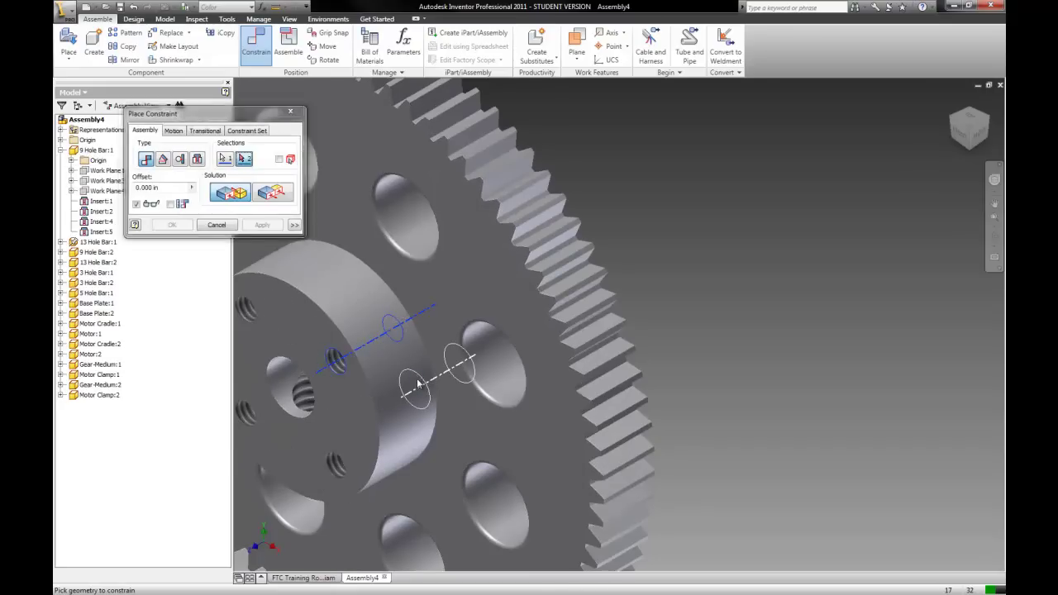
click(267, 227)
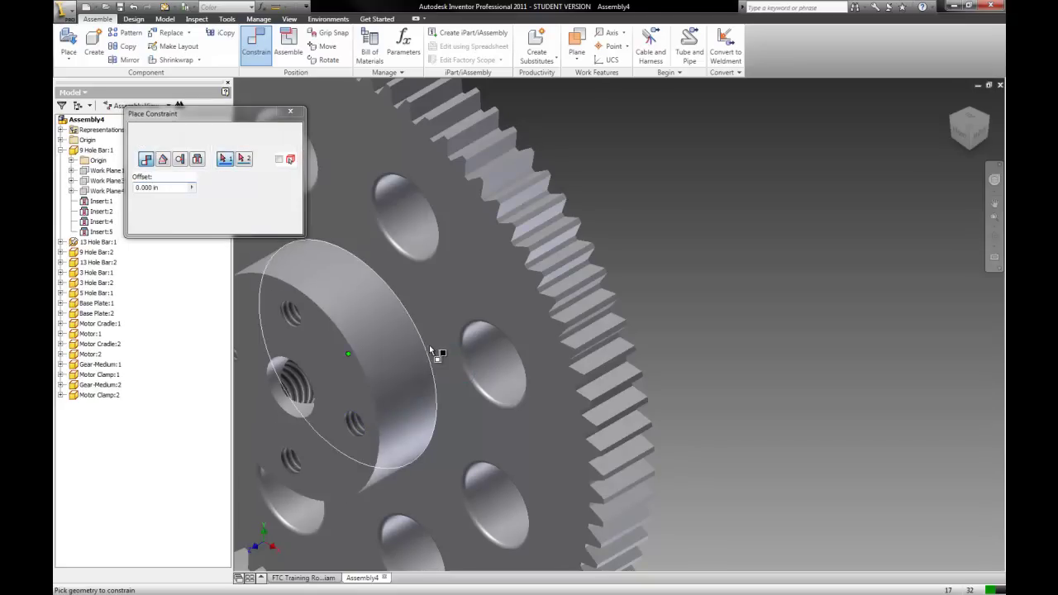
scroll(447, 343, up, 3)
scroll(443, 351, up, 5)
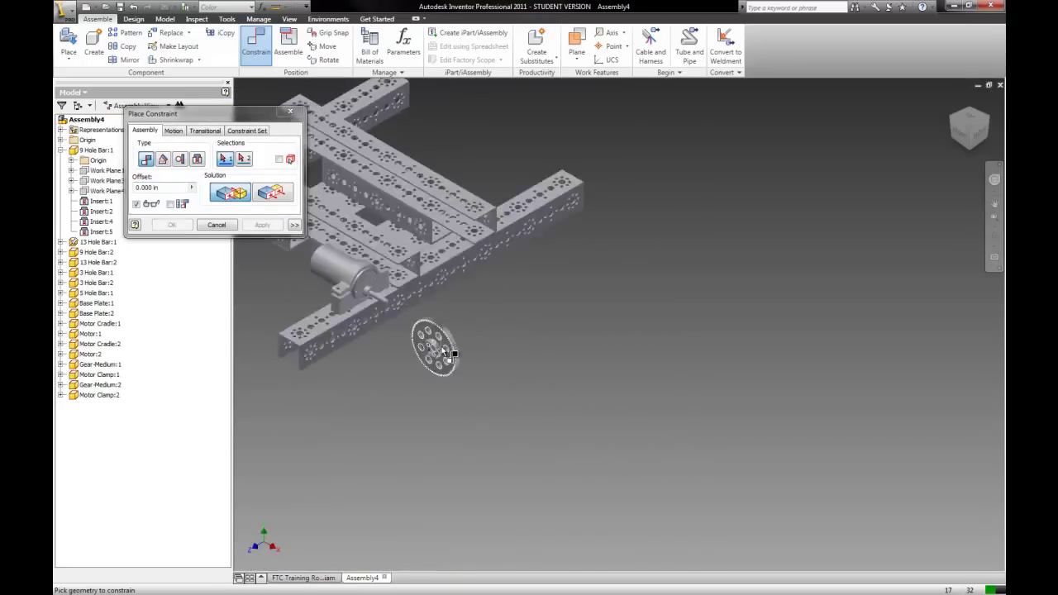
scroll(291, 290, up, 2)
key(Escape)
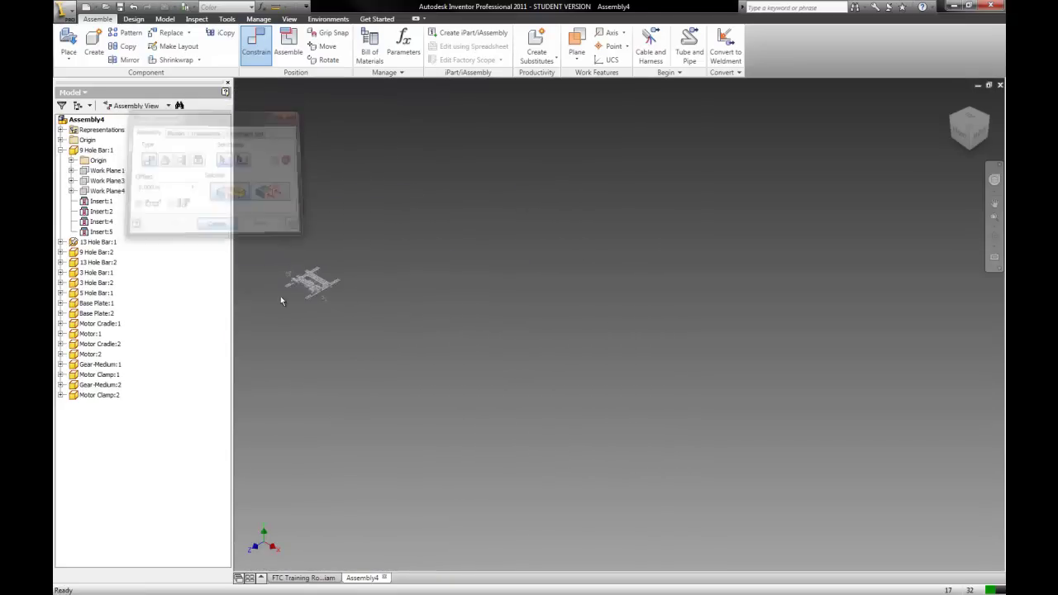
scroll(281, 283, down, 5)
scroll(294, 240, down, 3)
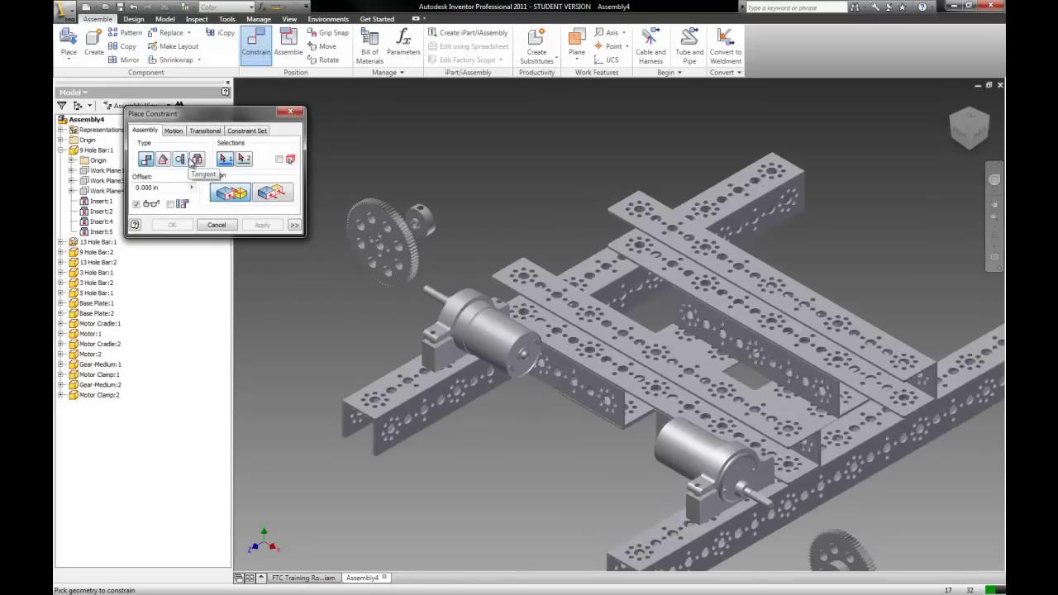
Step: Insert the second hub's circular edge into the gear's centre hole with an opposed solution
click(198, 160)
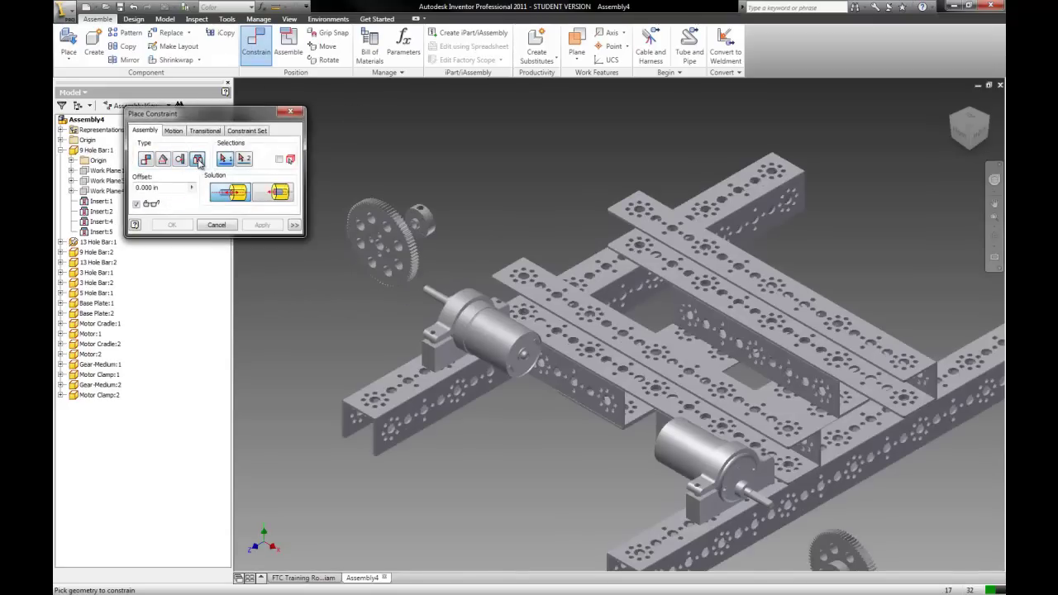
scroll(416, 223, down, 4)
click(430, 226)
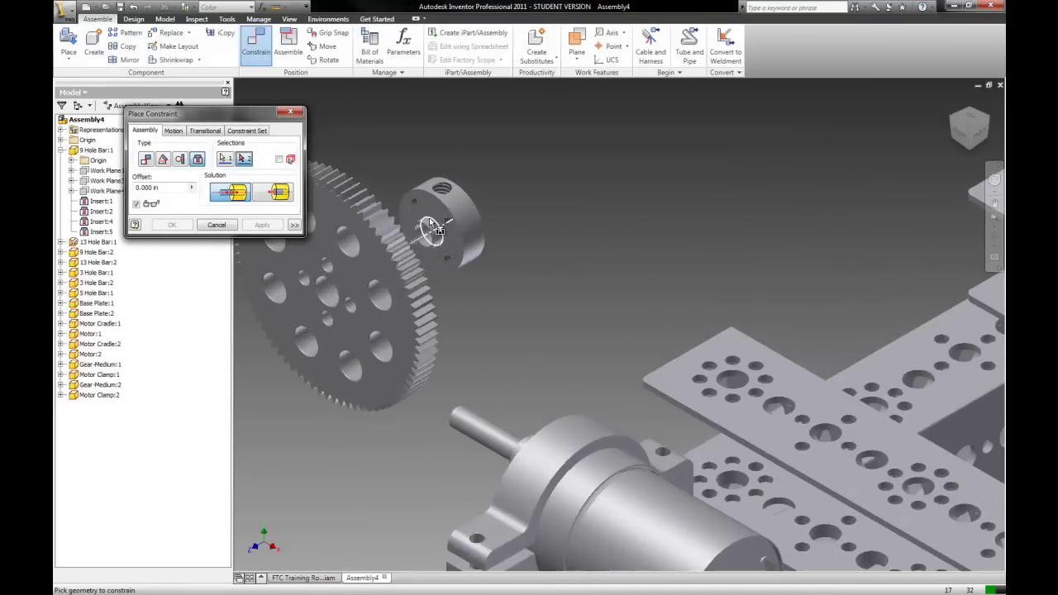
click(331, 300)
click(272, 196)
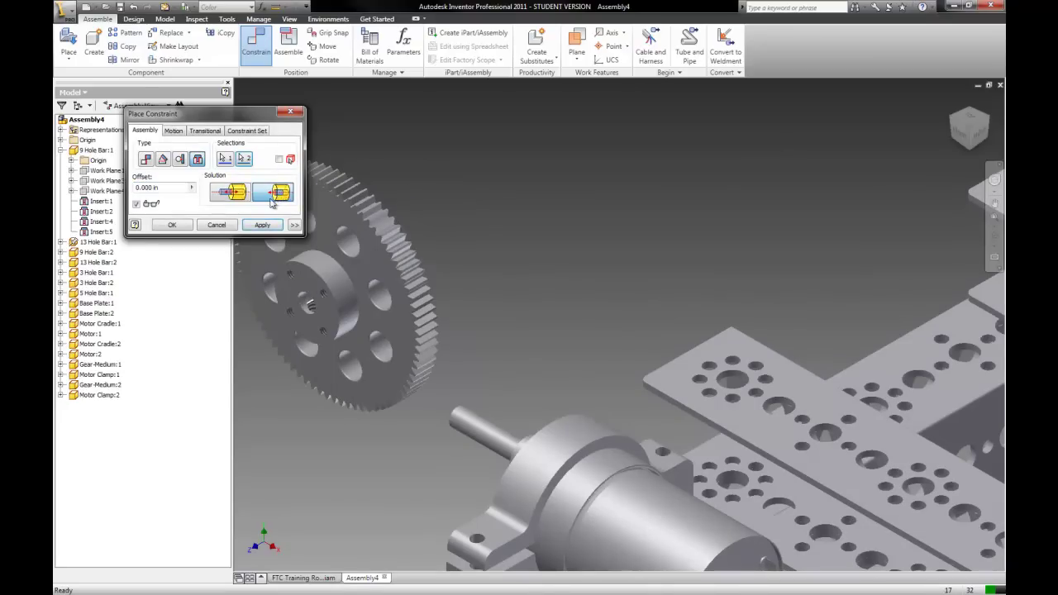
click(258, 226)
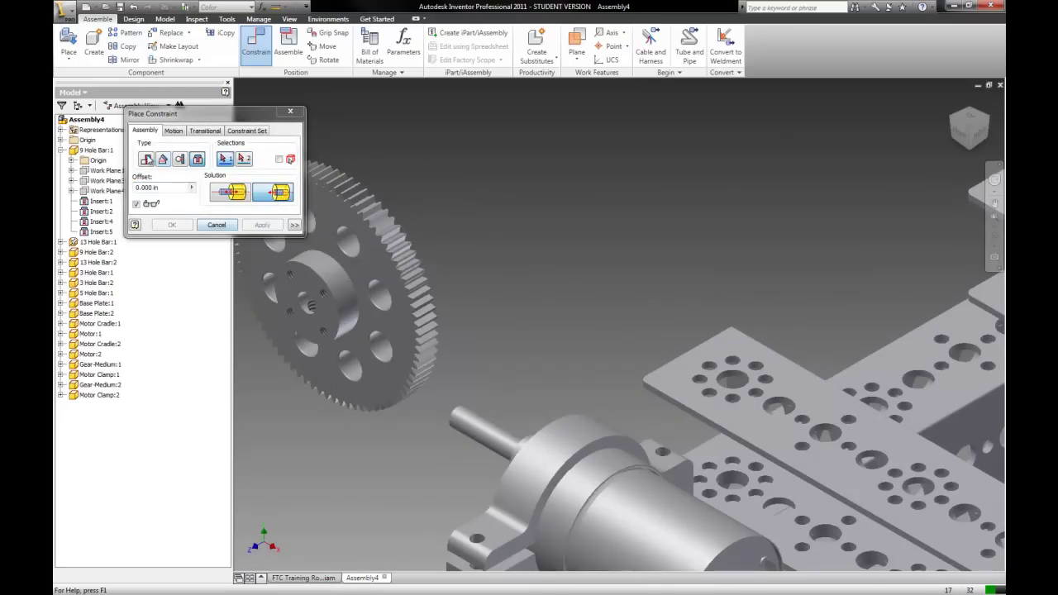
Step: Mate a hub hole's axis to a gear hole's axis and close the dialog
click(145, 159)
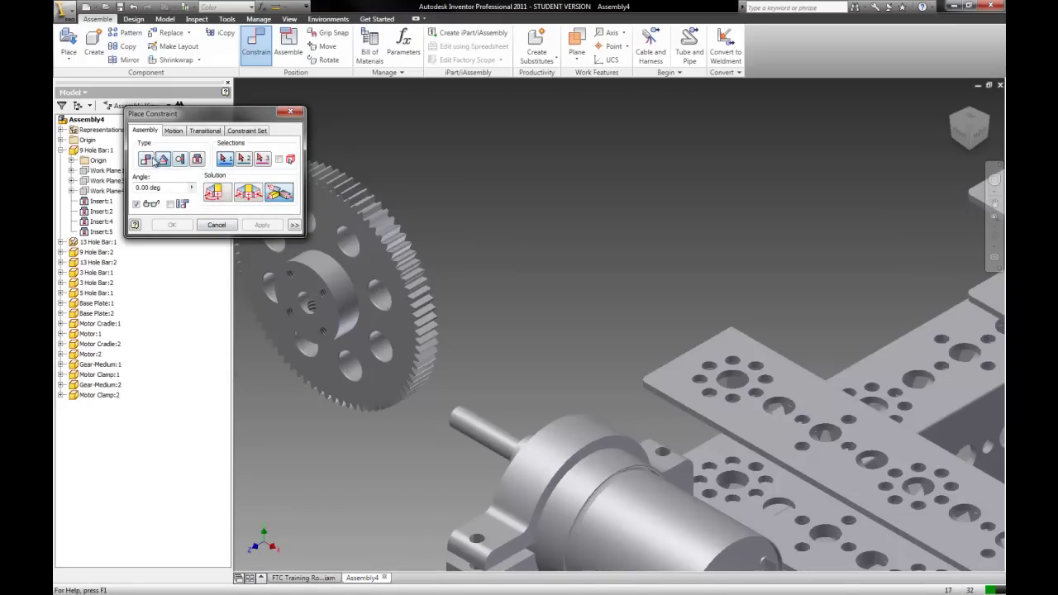
scroll(326, 292, up, 3)
scroll(327, 292, up, 2)
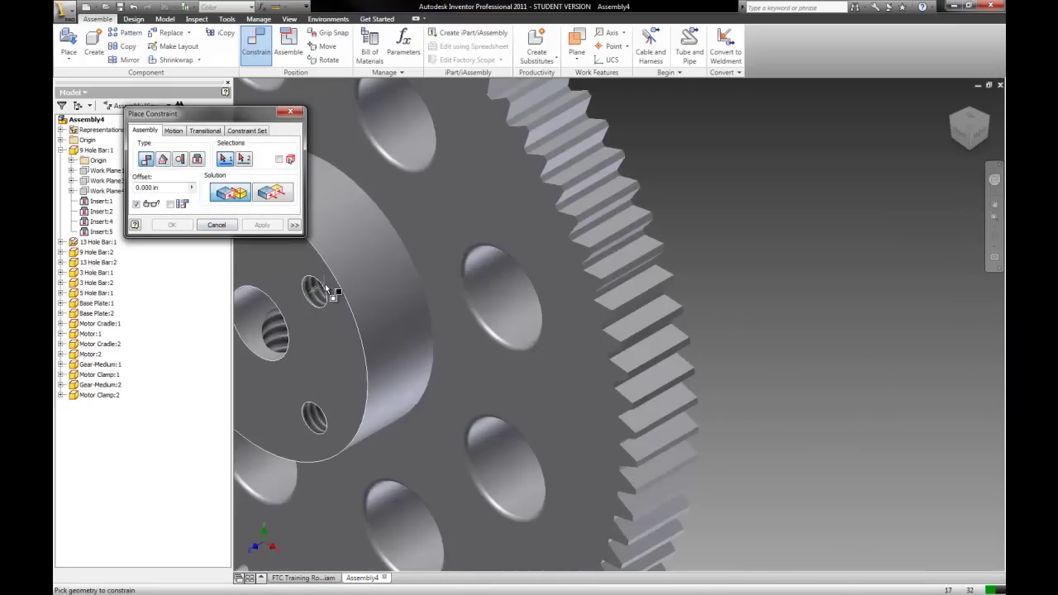
click(318, 296)
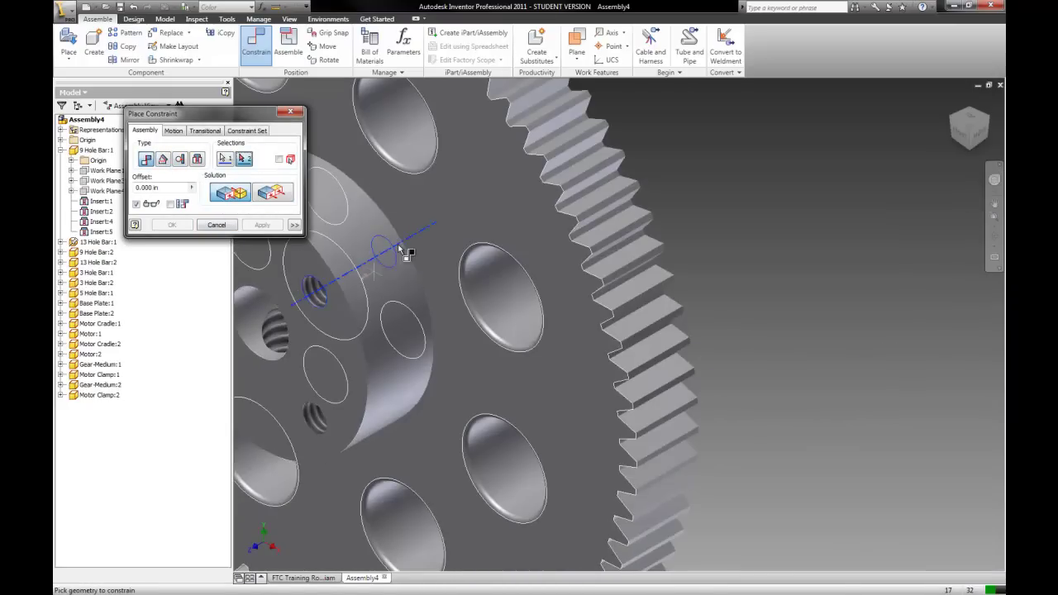
click(411, 327)
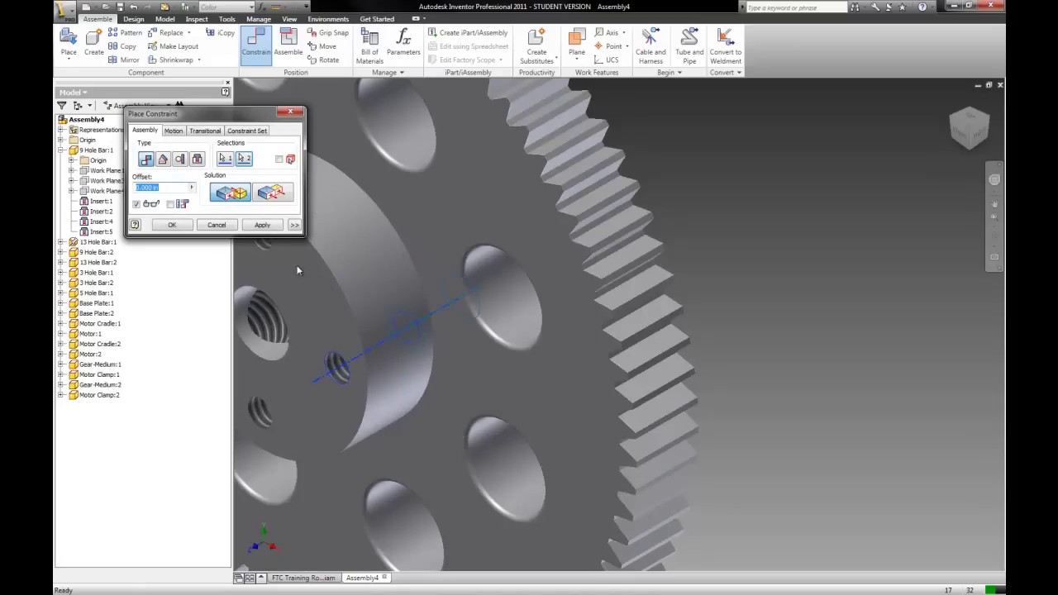
click(261, 225)
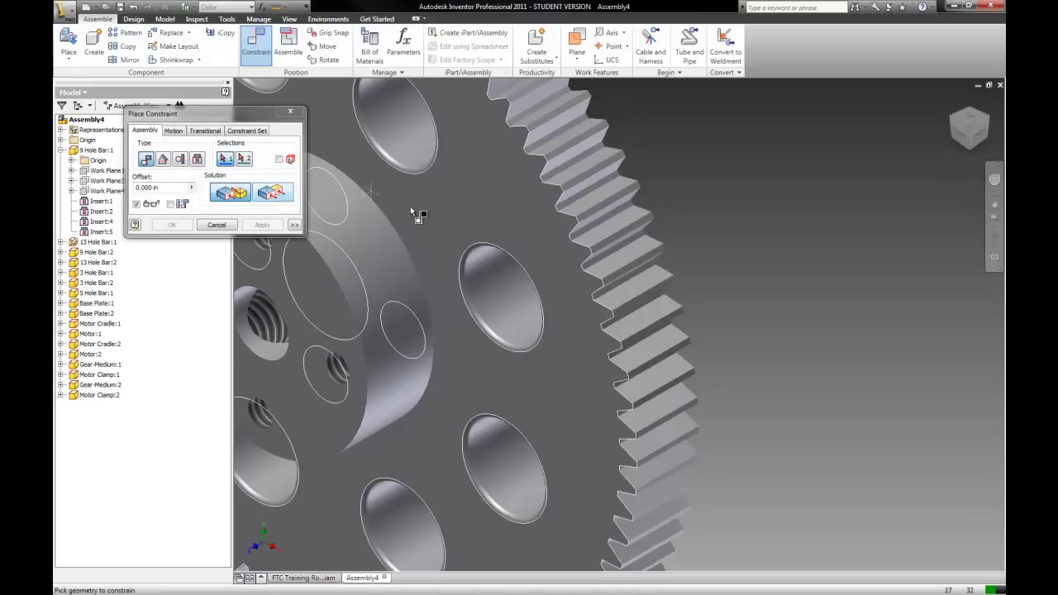
click(217, 225)
key(F5)
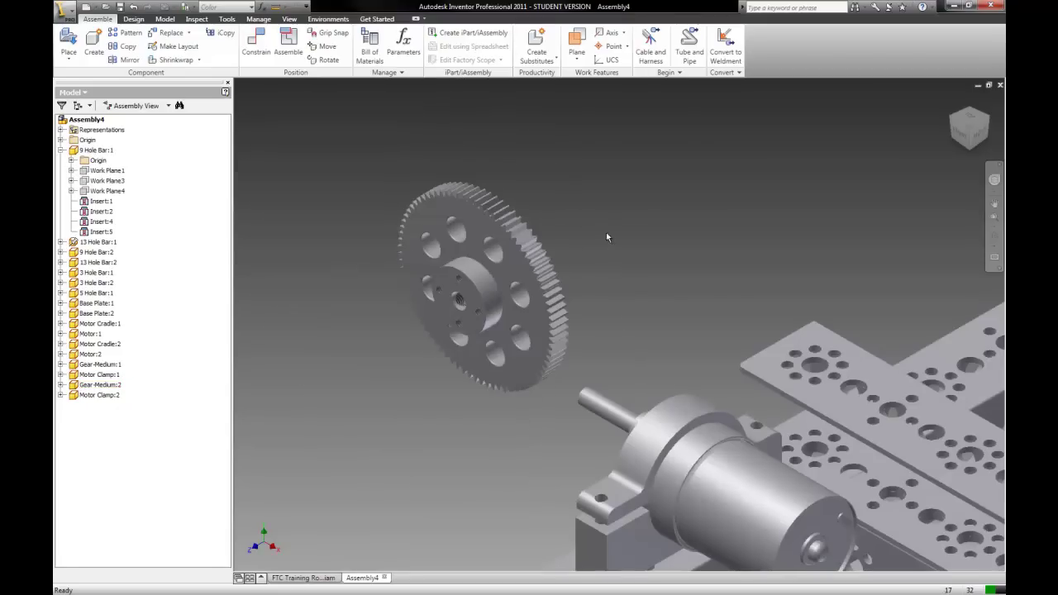
Step: Insert the first gear's hub edge onto a motor shaft
scroll(498, 187, up, 5)
scroll(864, 363, down, 4)
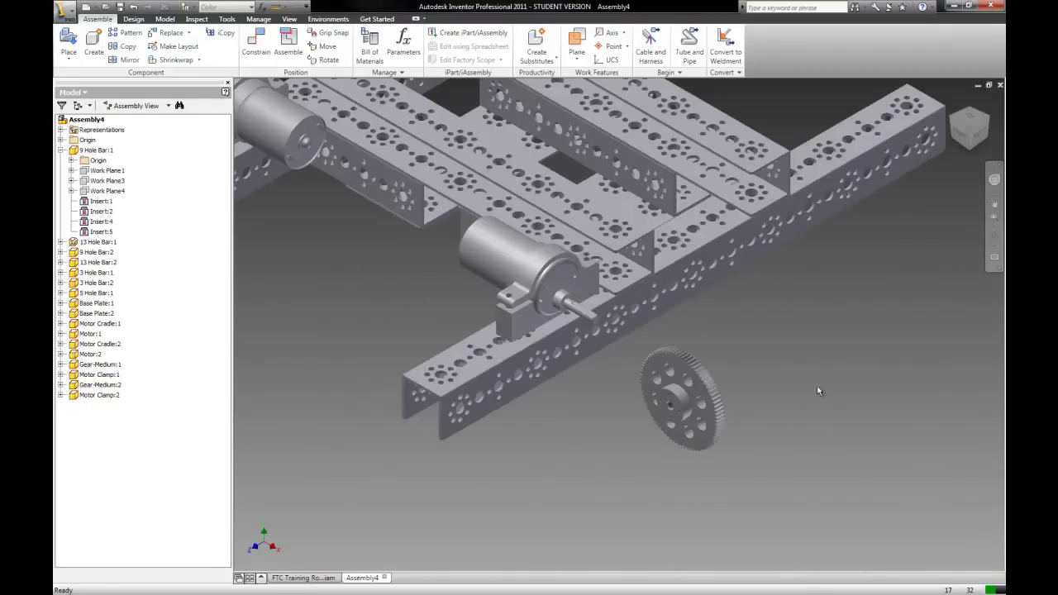
click(256, 43)
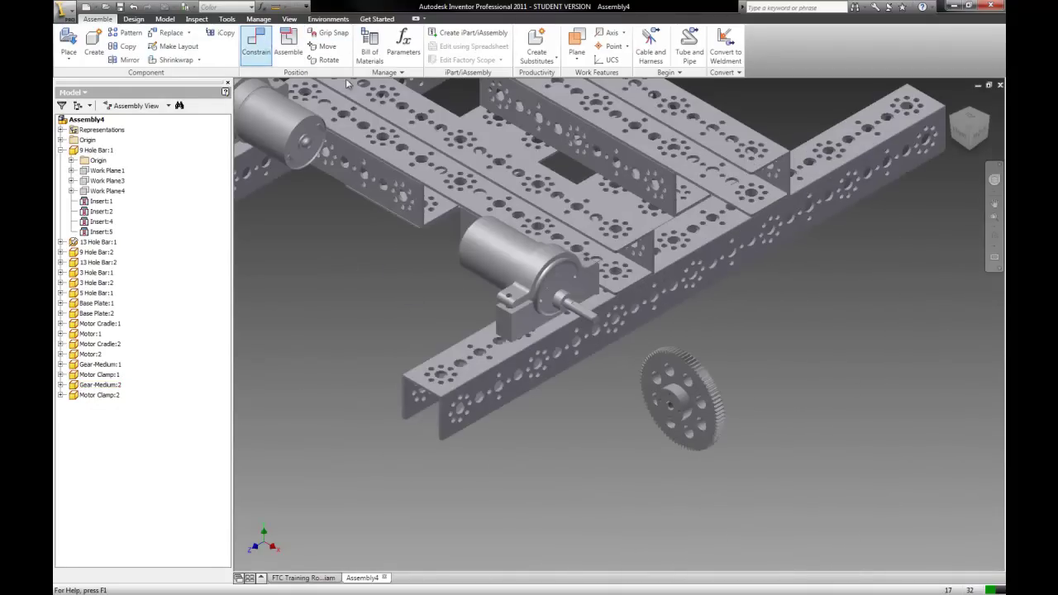
click(198, 160)
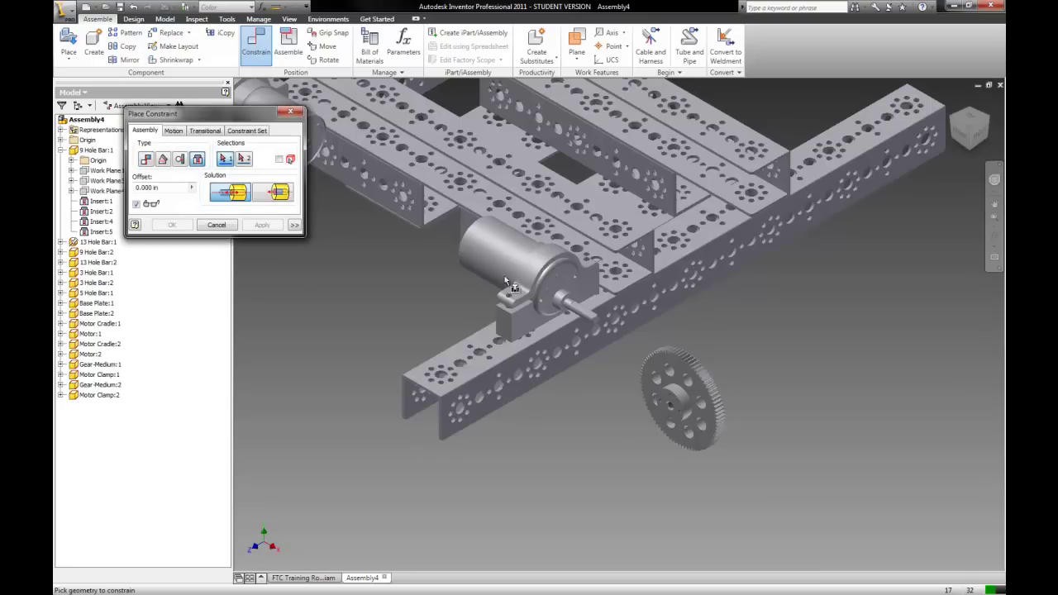
click(670, 406)
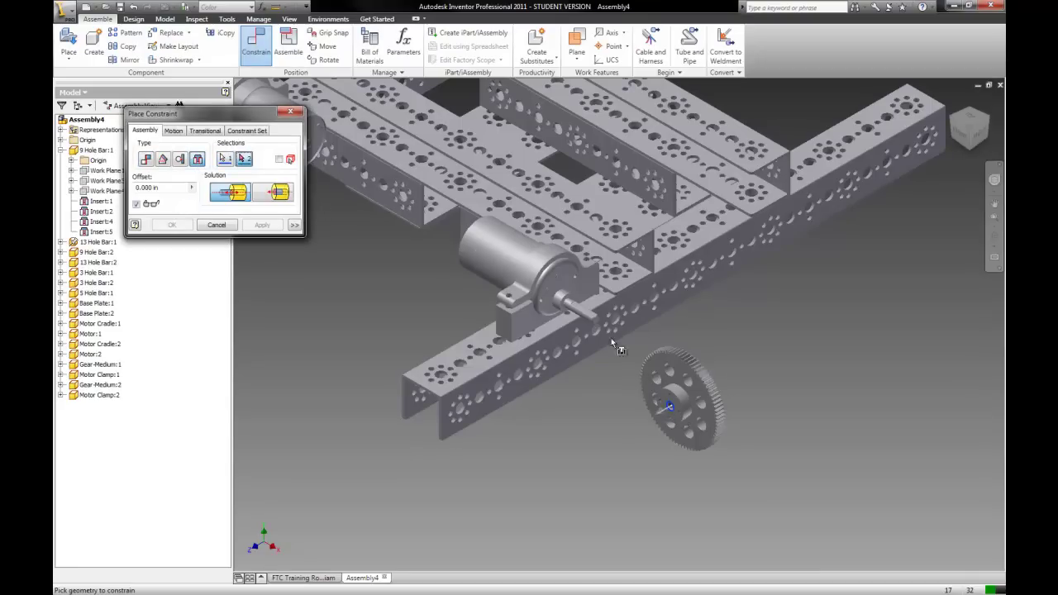
click(570, 300)
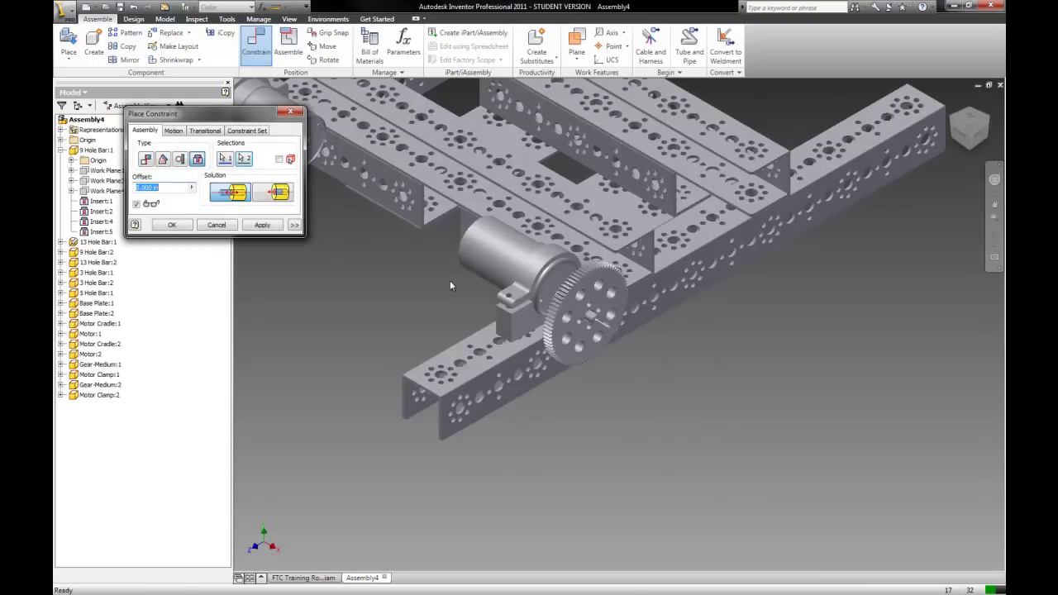
click(249, 226)
Step: Insert the other gear's hub onto the second motor's shaft, then close the dialog
scroll(358, 251, down, 5)
scroll(330, 224, up, 3)
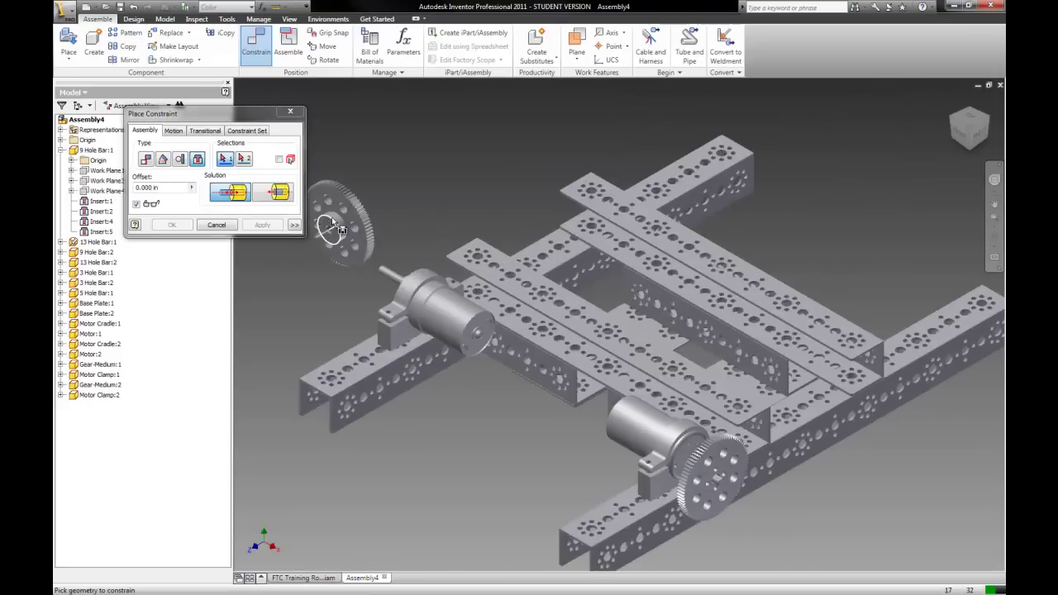
click(334, 229)
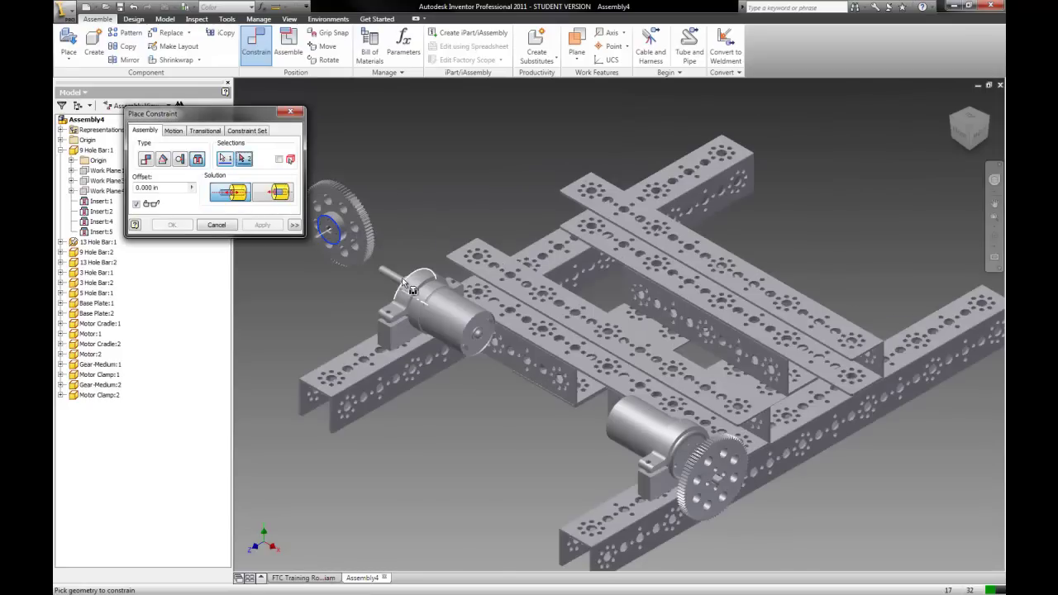
click(955, 118)
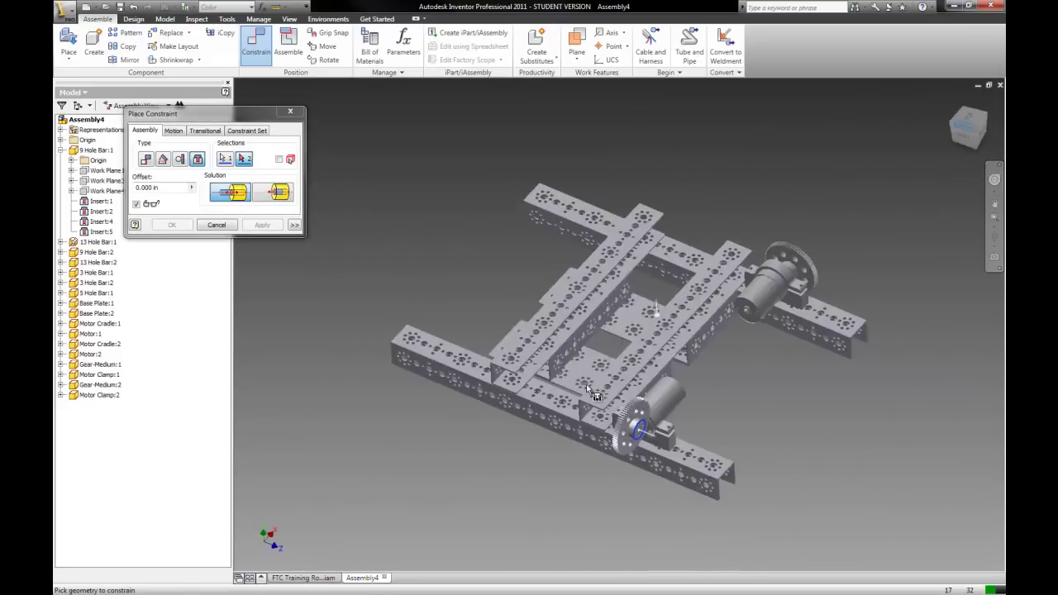
scroll(708, 411, down, 5)
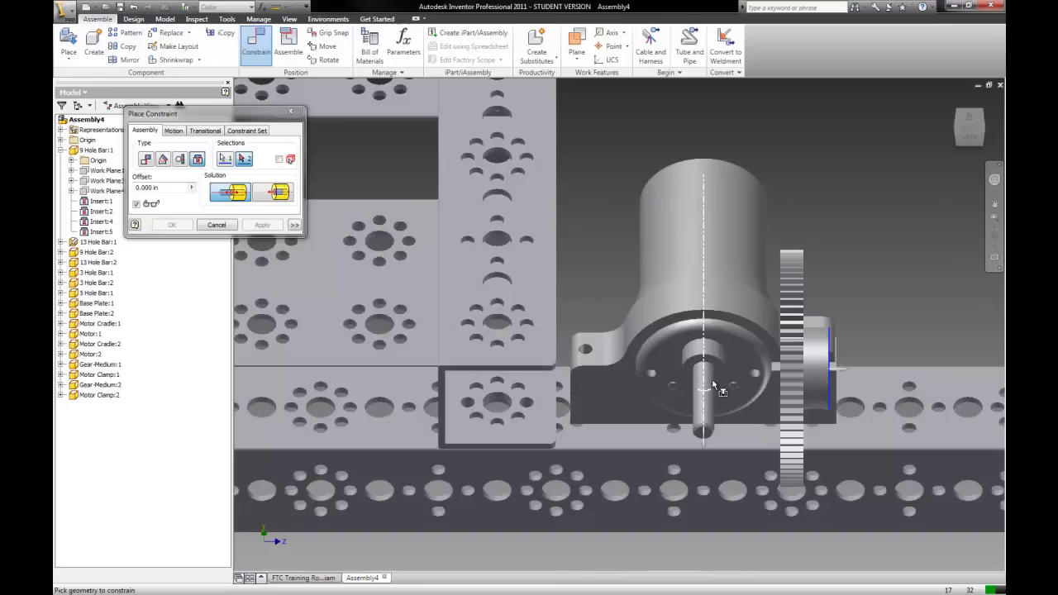
click(708, 384)
click(262, 225)
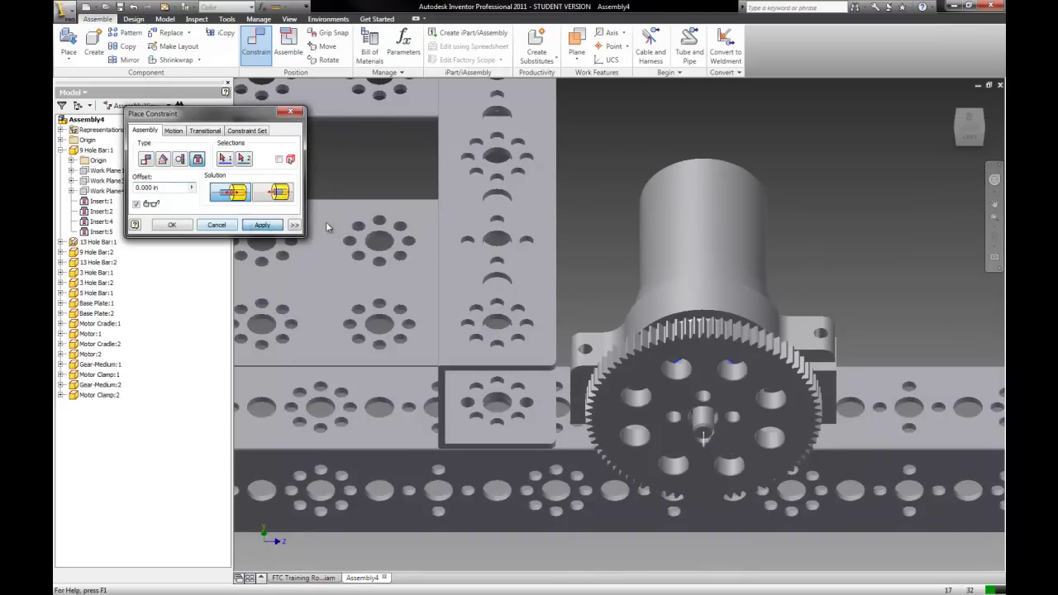
click(981, 113)
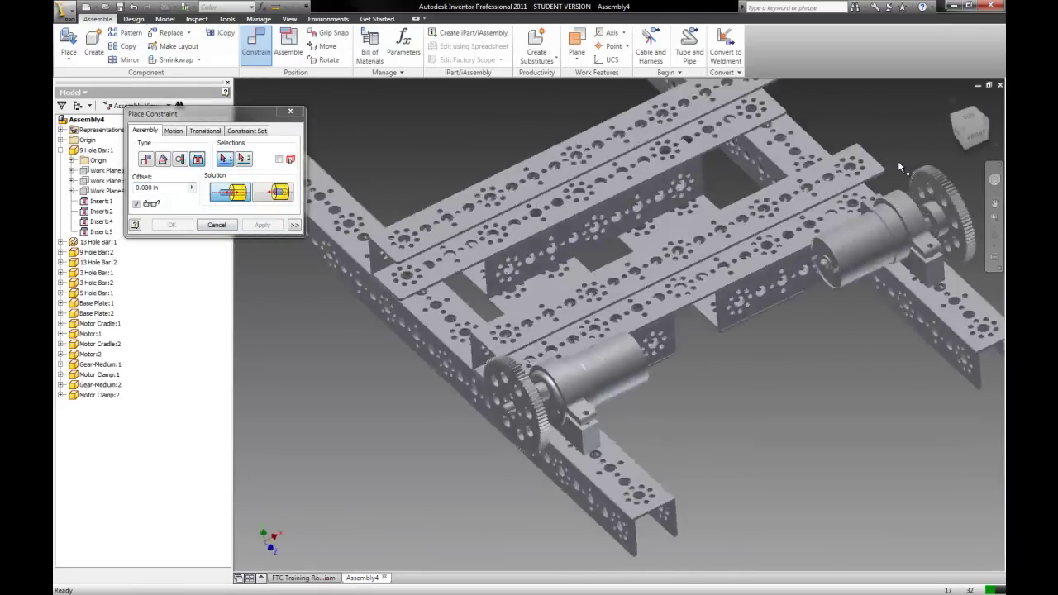
click(216, 224)
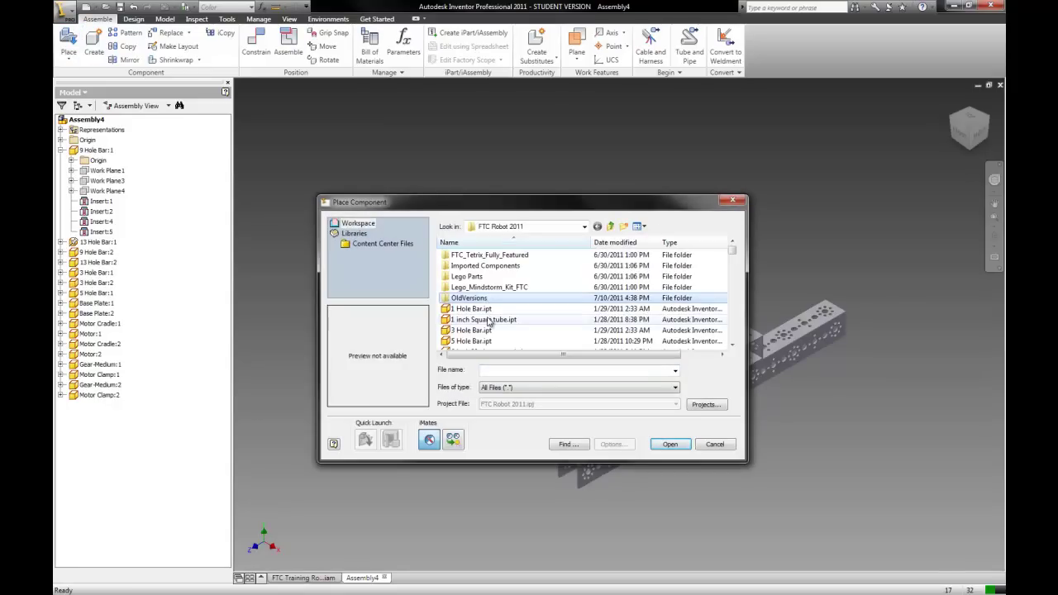
Step: Choose 'Wheel (Large) on Med. Gear.iam' from the robot parts and open it
click(488, 321)
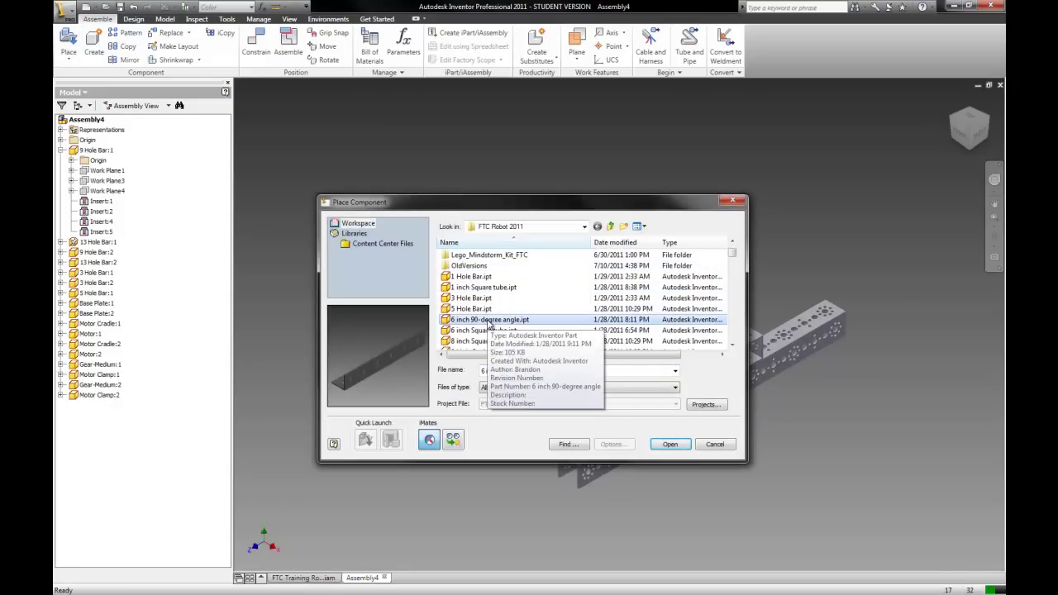
key(Down)
key(Down)
key(Down)
key(Down)
key(Down)
key(Down)
key(Down)
key(Down)
key(Down)
key(Down)
key(Down)
key(Down)
key(Down)
key(Down)
key(Down)
key(Down)
key(Down)
key(Down)
key(Down)
key(Down)
key(Down)
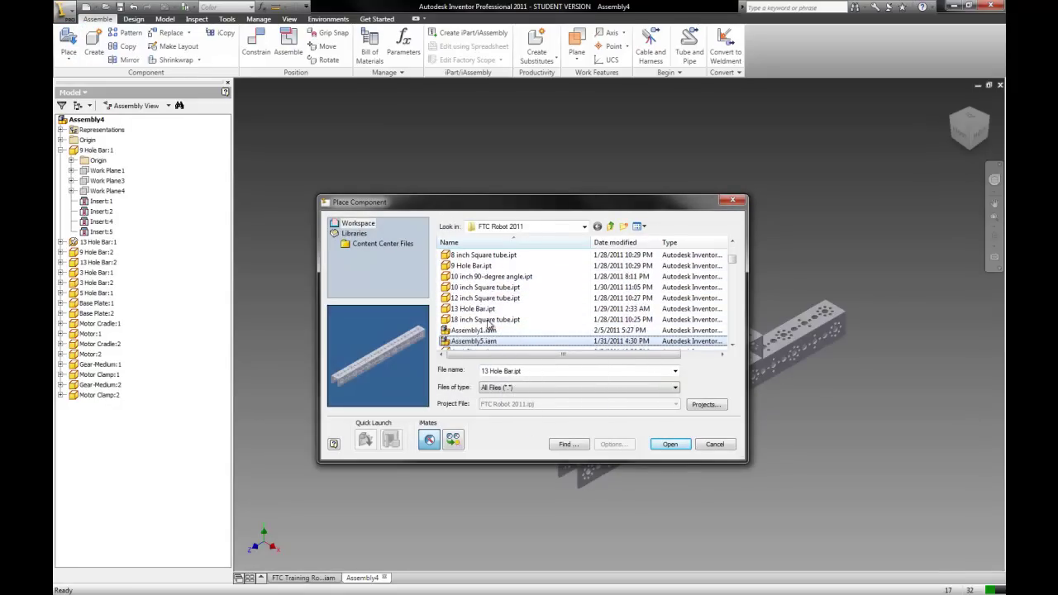
key(Down)
key(Down)
key(Down)
key(Down)
key(Down)
key(Down)
key(Down)
key(Down)
key(Down)
key(Down)
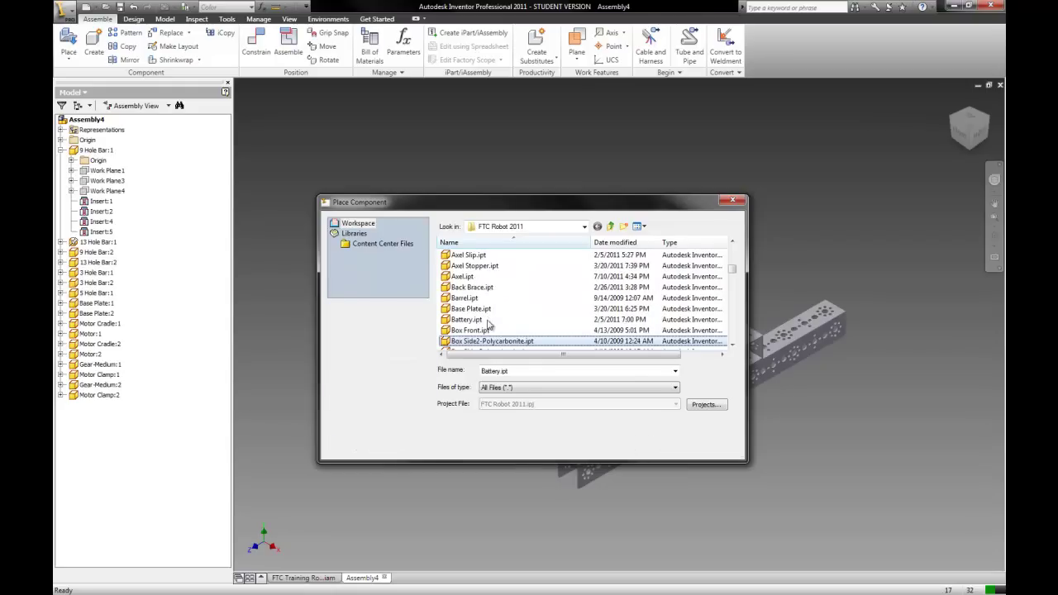
key(Down)
key(Down)
key(Down)
key(Down)
key(Down)
key(Down)
key(Down)
key(Down)
key(Down)
key(Down)
key(Down)
key(Down)
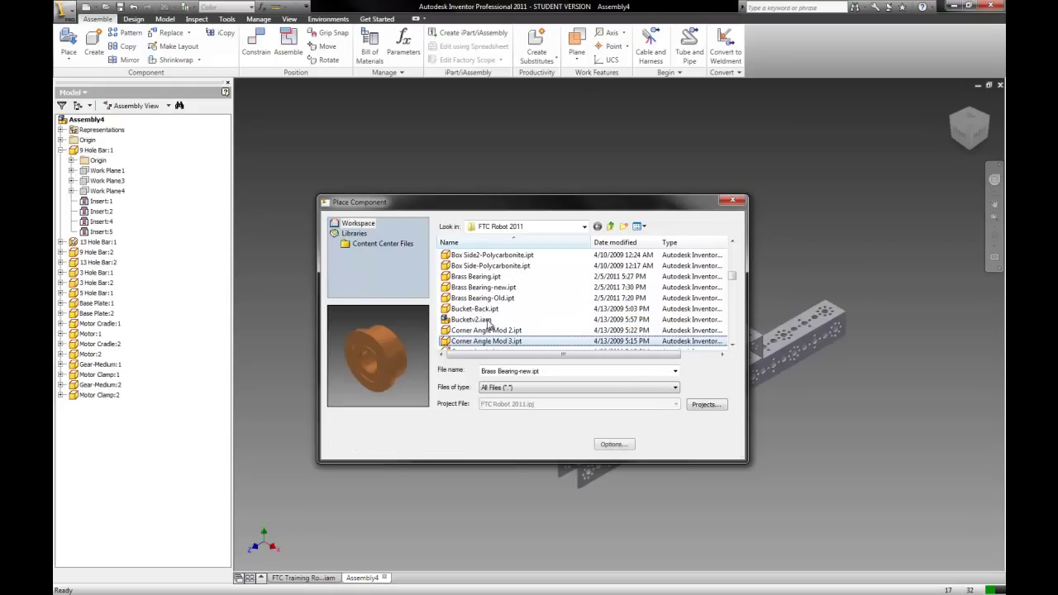
key(Down)
key(Down)
key(Down)
key(Down)
key(Down)
key(Down)
key(Down)
key(Down)
key(Down)
key(Down)
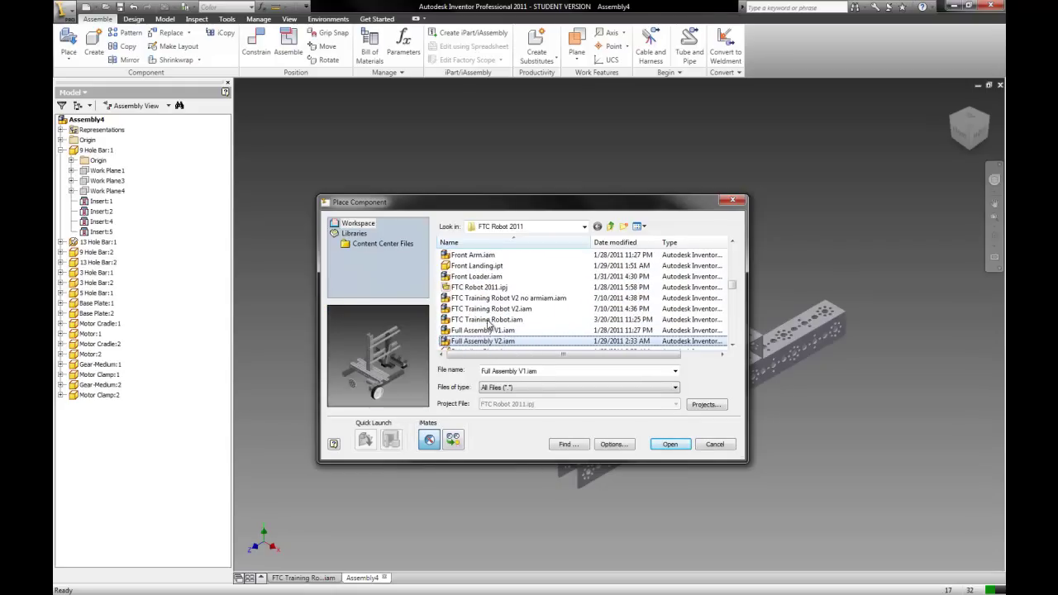
key(Down)
key(Down)
key(Down)
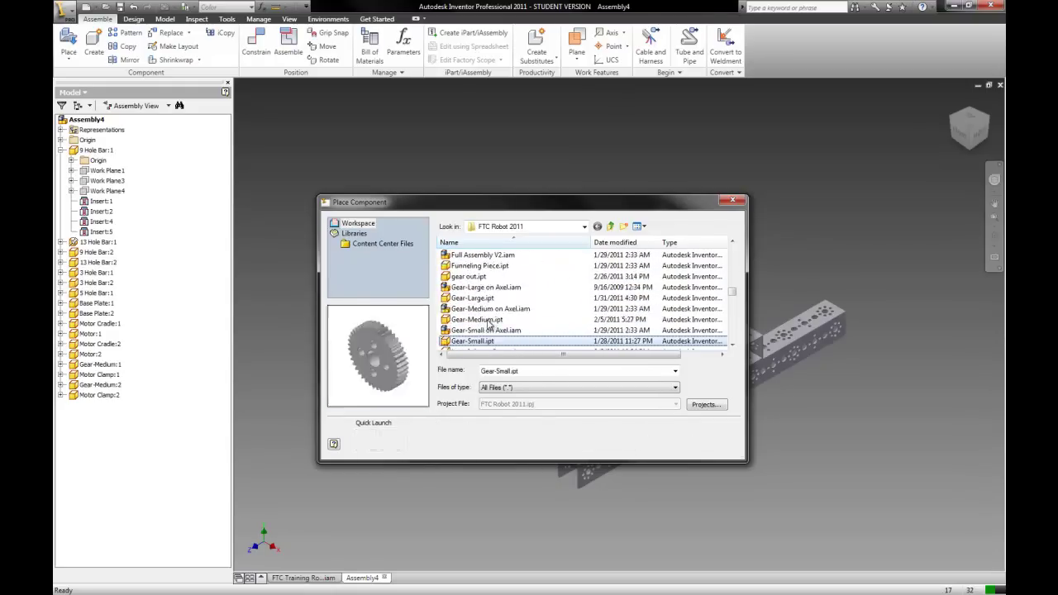
key(Down)
key(Down)
key(Down)
key(Down)
key(Down)
key(Down)
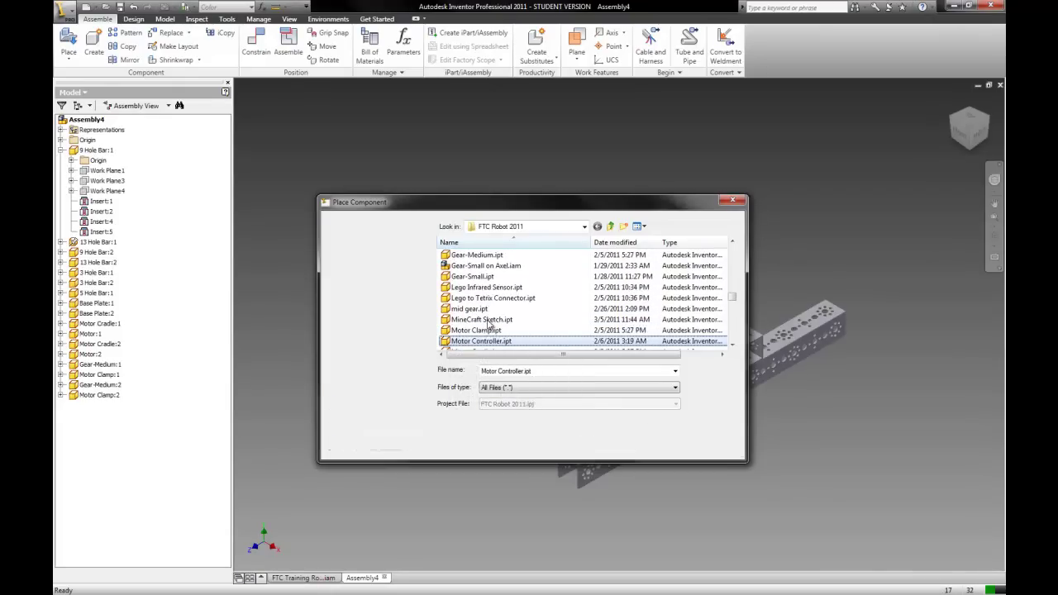
key(Down)
key(Down)
key(Down)
key(Down)
key(Down)
key(Down)
key(Down)
key(Down)
key(Down)
key(Down)
key(Down)
key(Down)
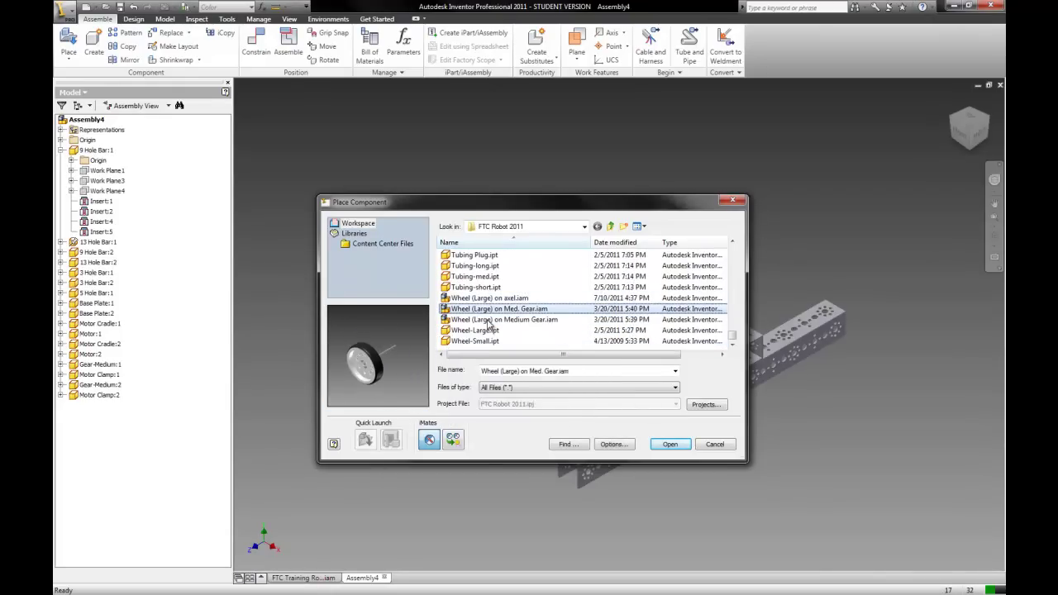
key(Down)
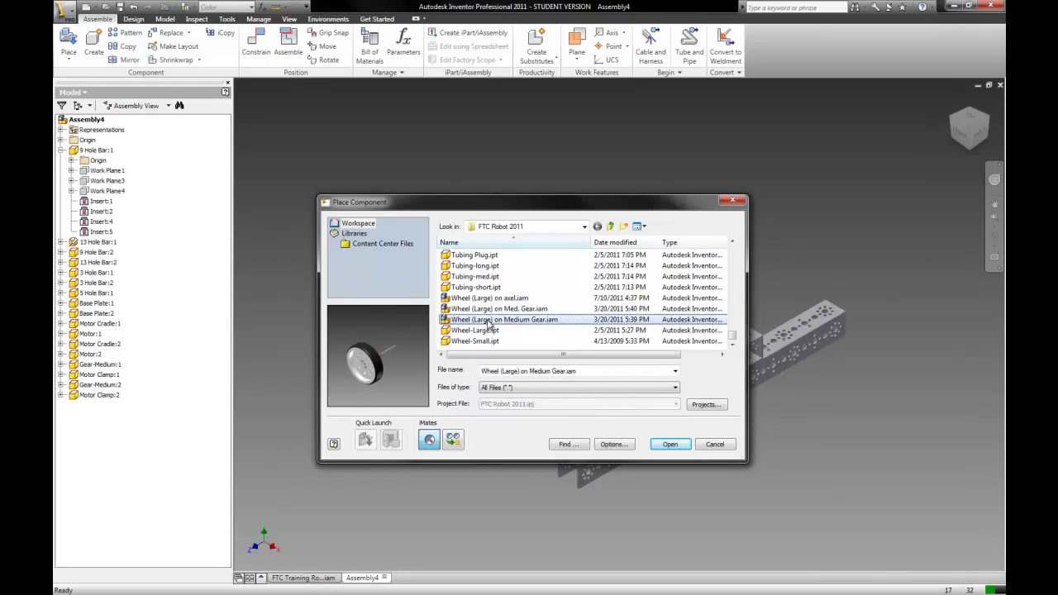
click(522, 309)
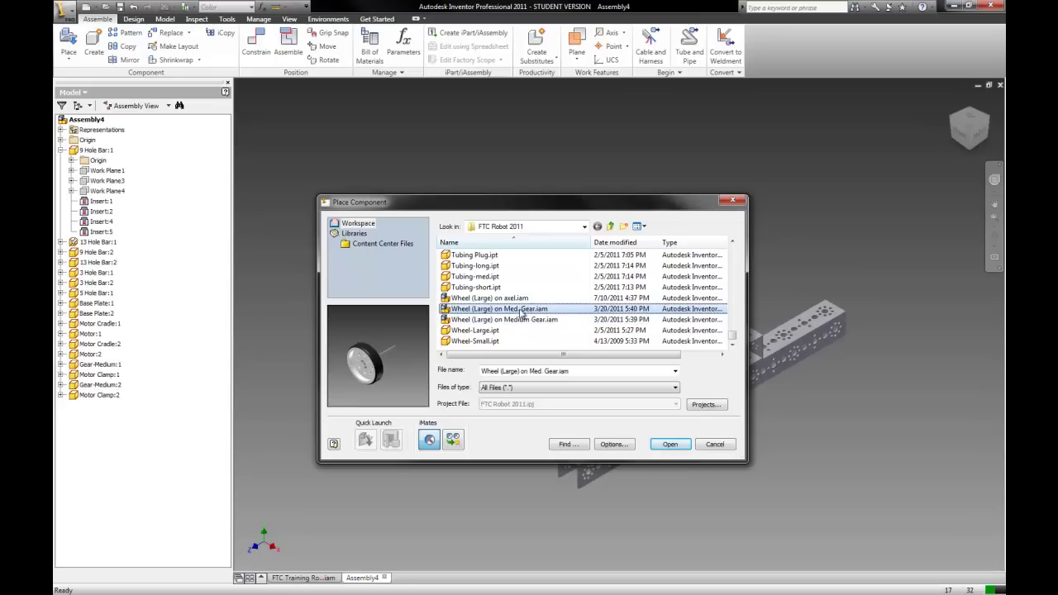
click(669, 444)
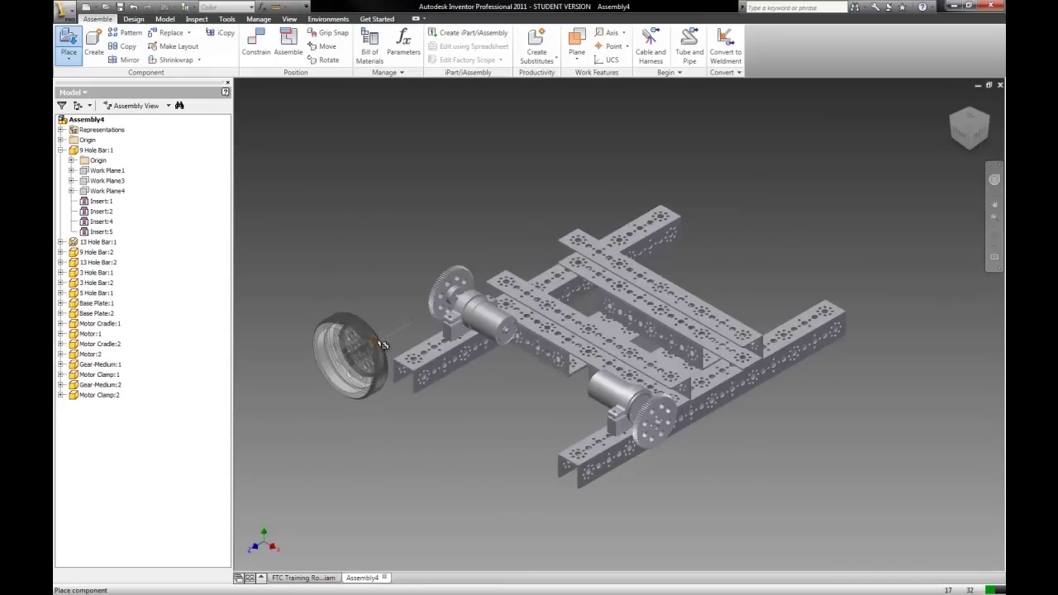
Step: Place two wheels beside the motors, finish placing, and drag one toward the frame
click(382, 344)
click(630, 494)
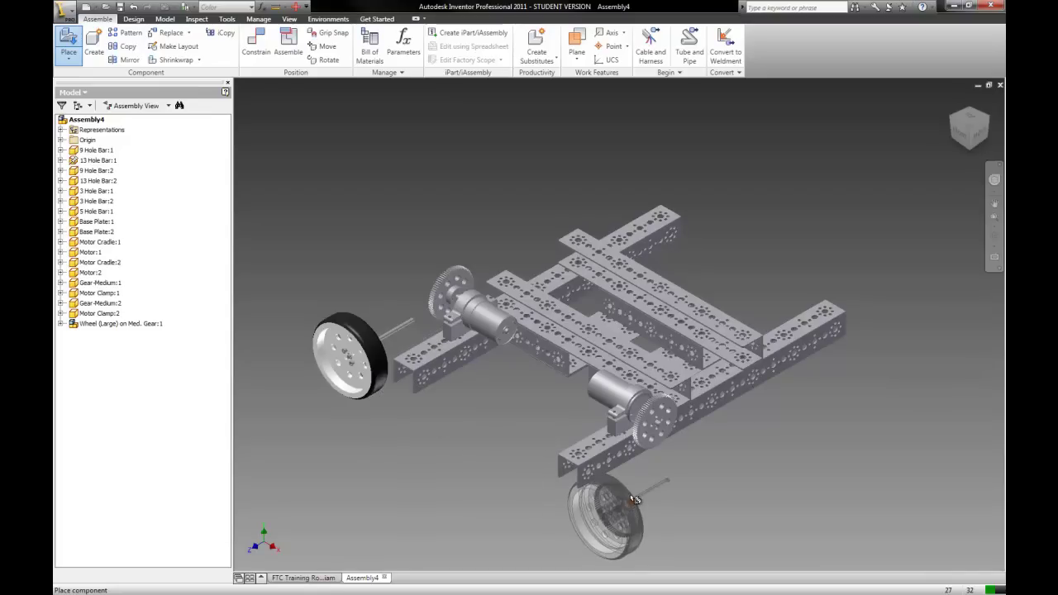
right_click(487, 373)
click(501, 383)
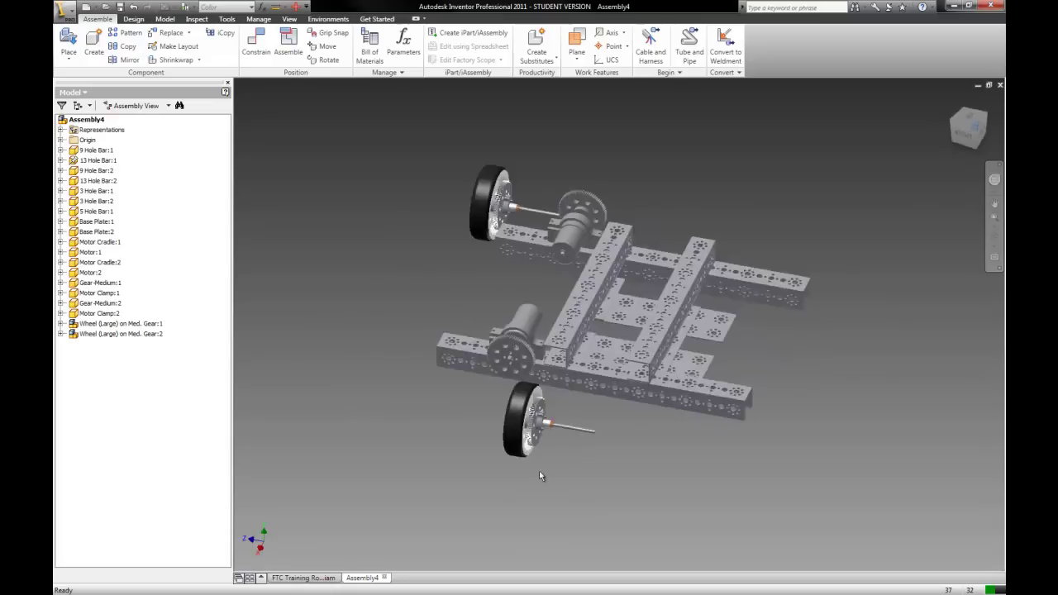
scroll(498, 367, up, 5)
mouse_move(442, 347)
mouse_down()
mouse_move(307, 239)
mouse_move(384, 331)
mouse_move(338, 274)
mouse_up()
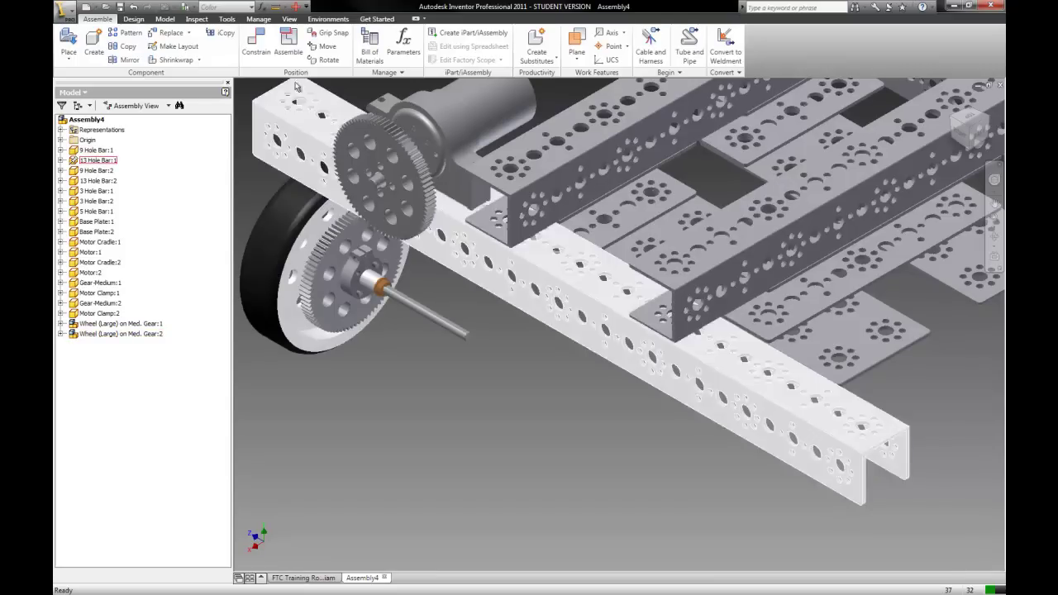
Step: Insert the first wheel's shaft end into the frame hole, checking the reference assembly
click(255, 41)
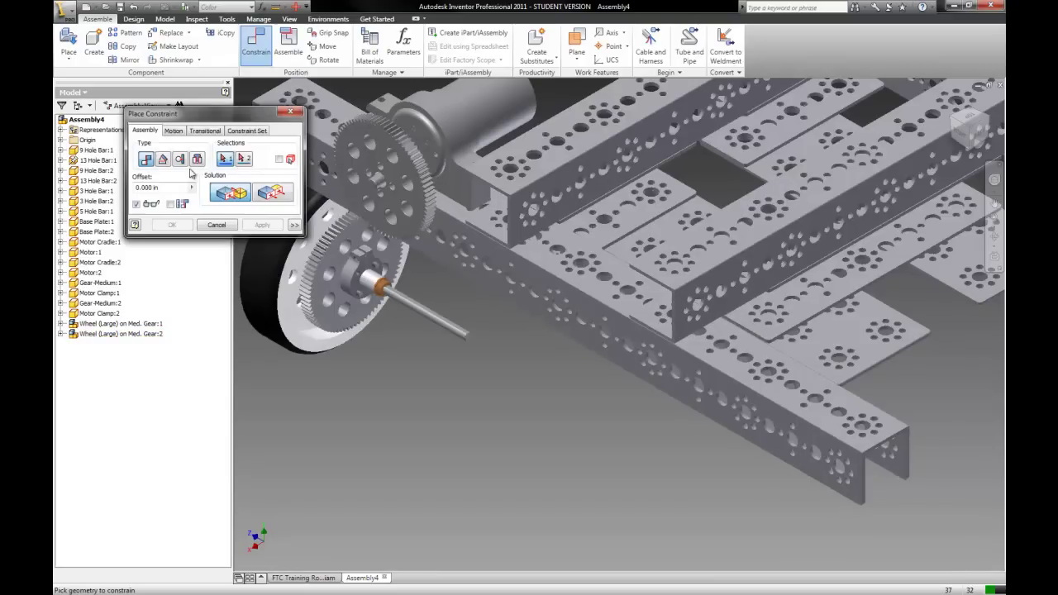
click(386, 289)
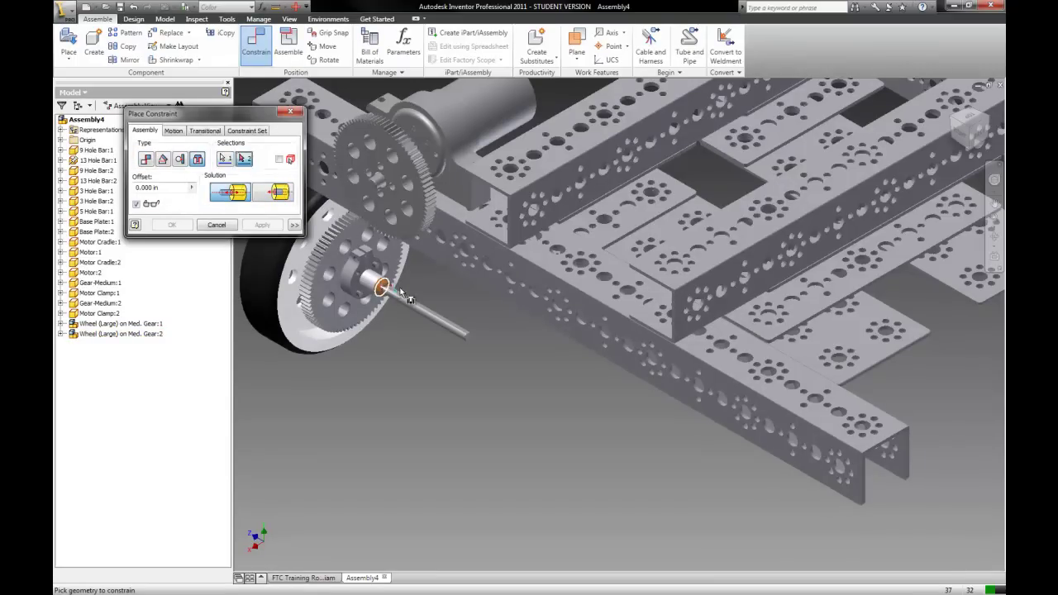
scroll(386, 287, down, 3)
click(314, 578)
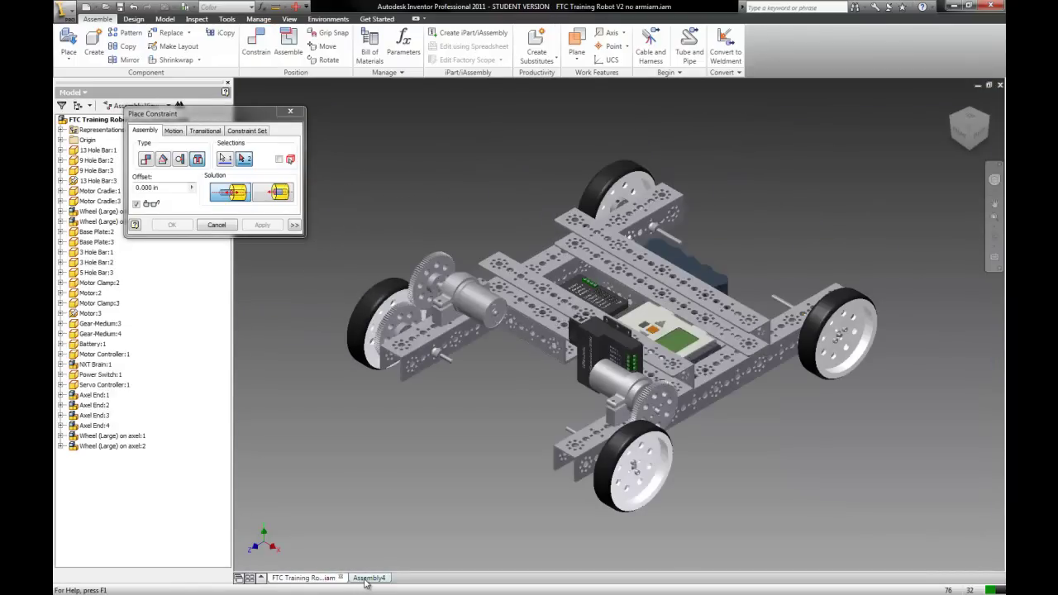
click(367, 577)
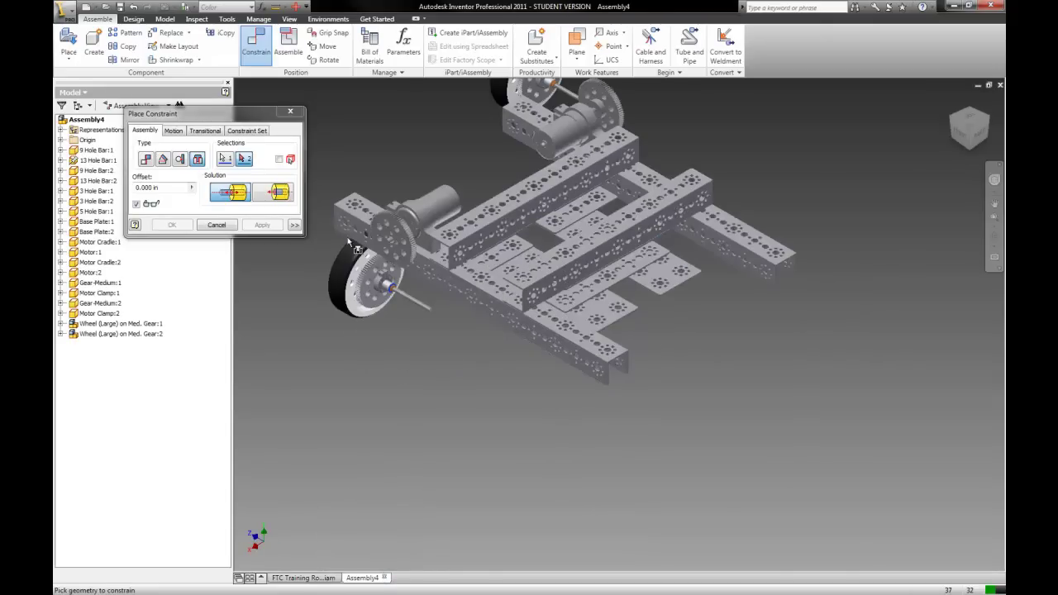
scroll(349, 242, up, 3)
click(390, 241)
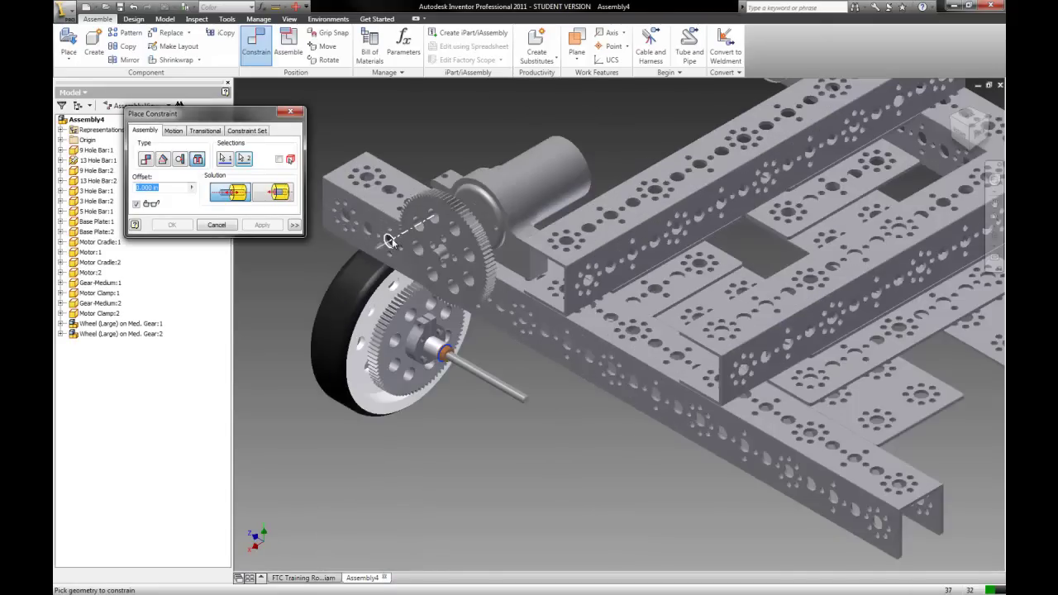
click(388, 240)
click(271, 226)
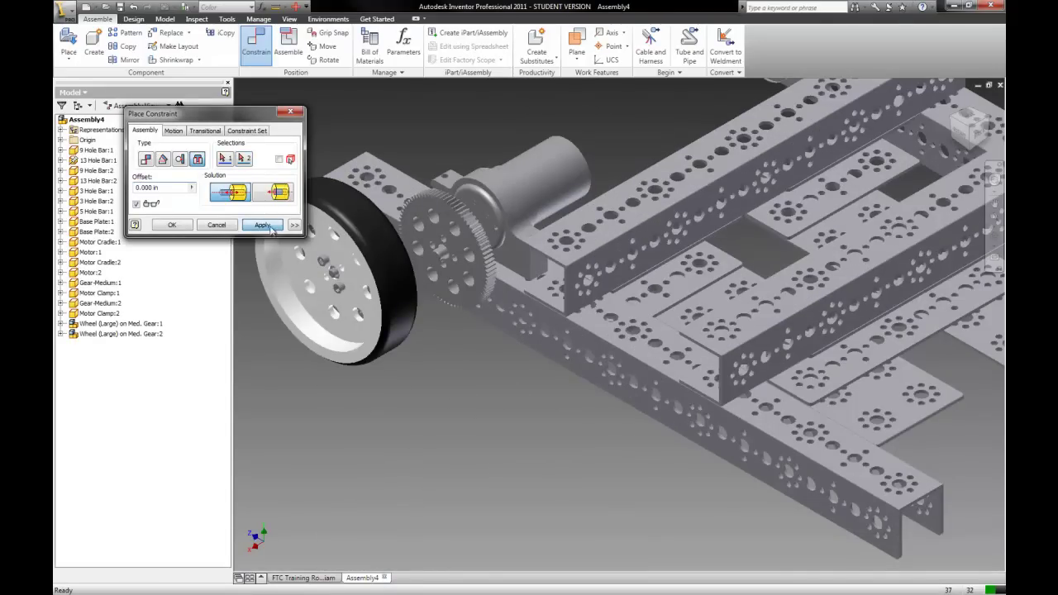
Step: Insert the second wheel's shaft end into its frame hole and close the dialog
scroll(576, 310, down, 5)
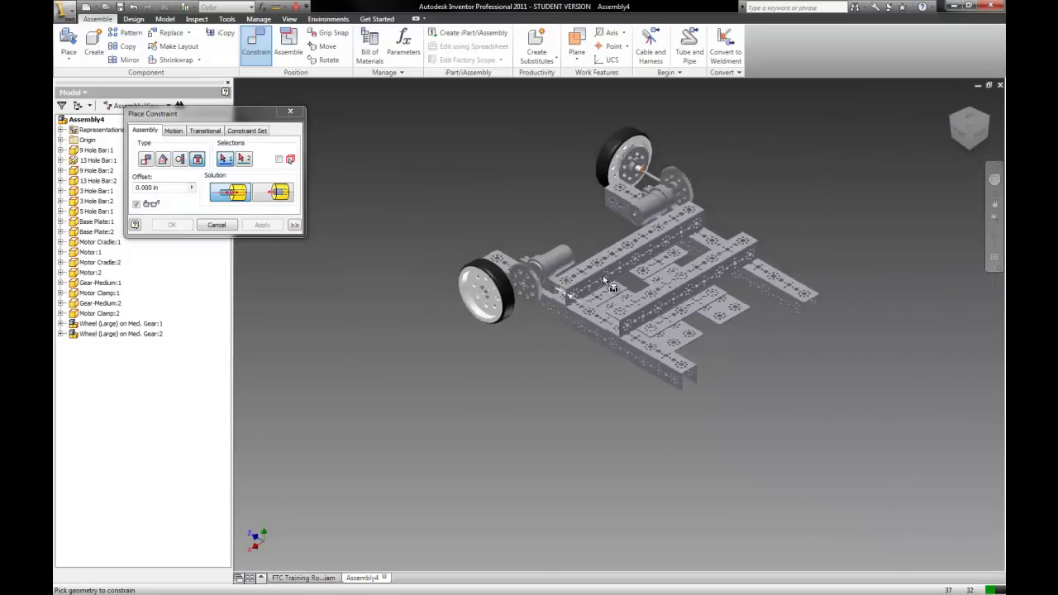
scroll(559, 460, up, 8)
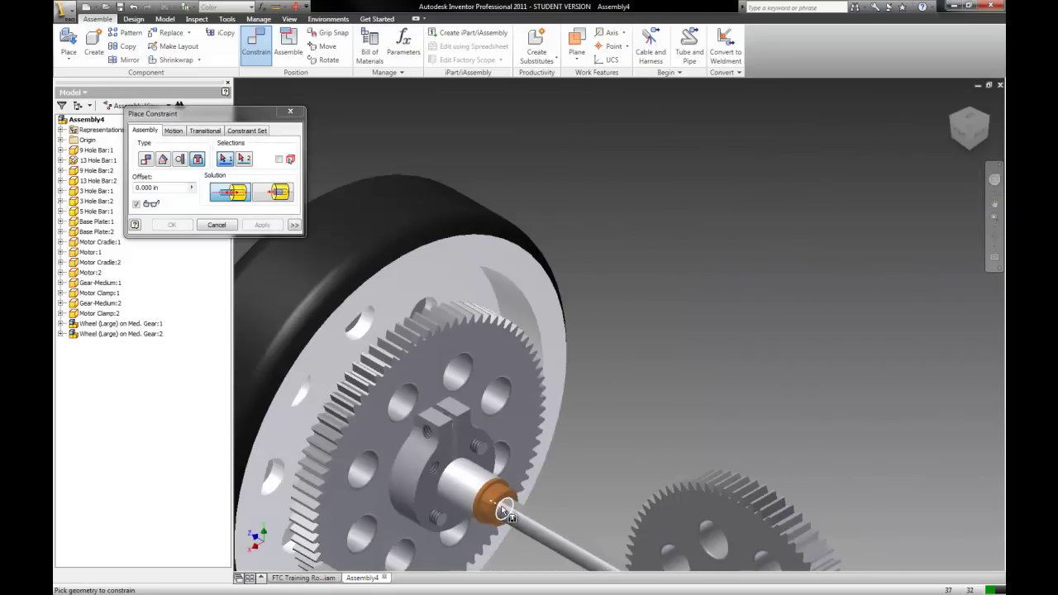
click(492, 501)
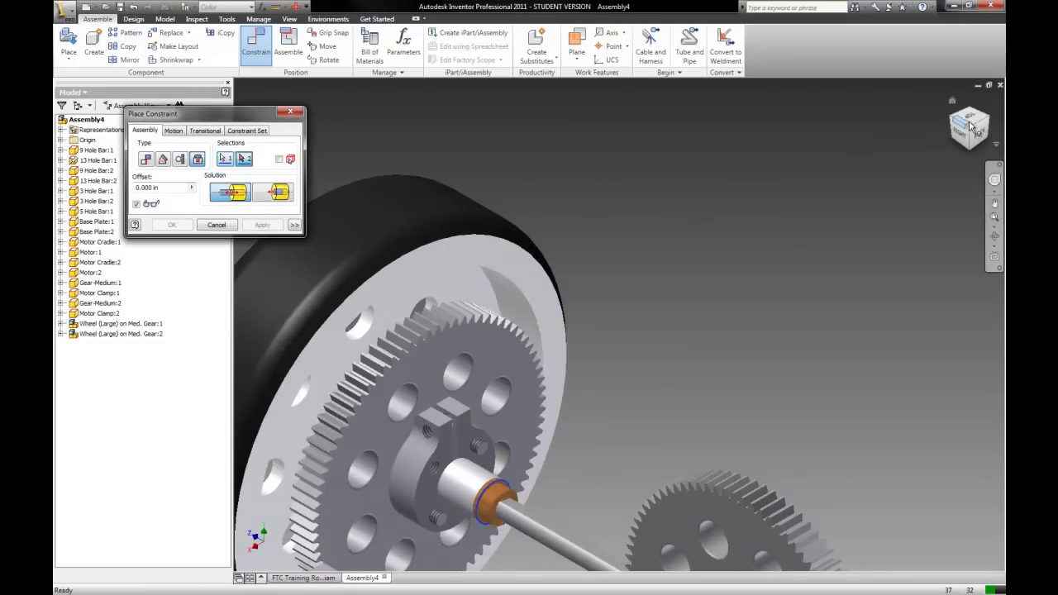
click(987, 116)
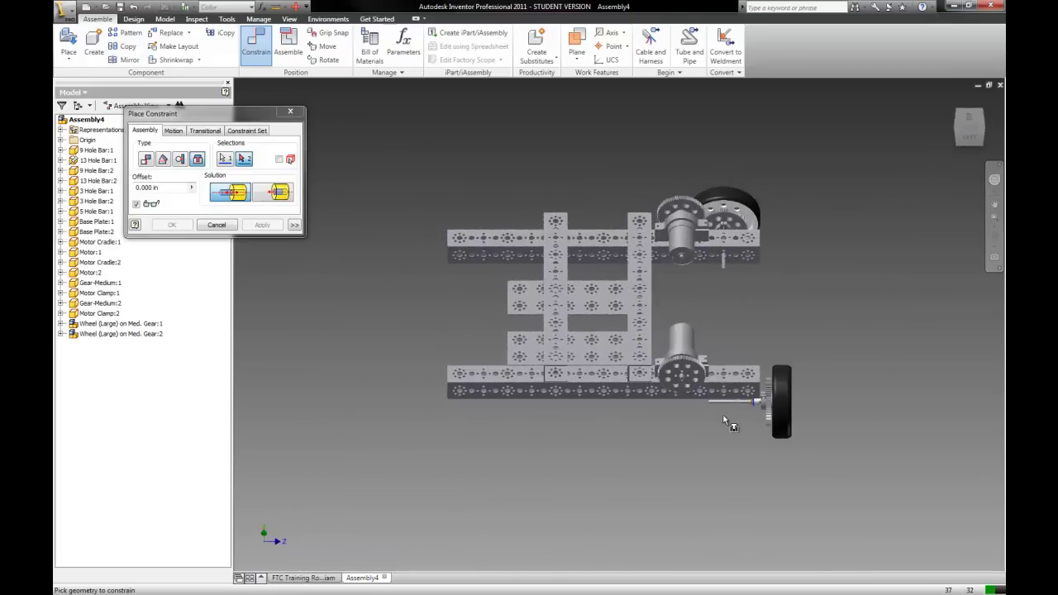
click(721, 392)
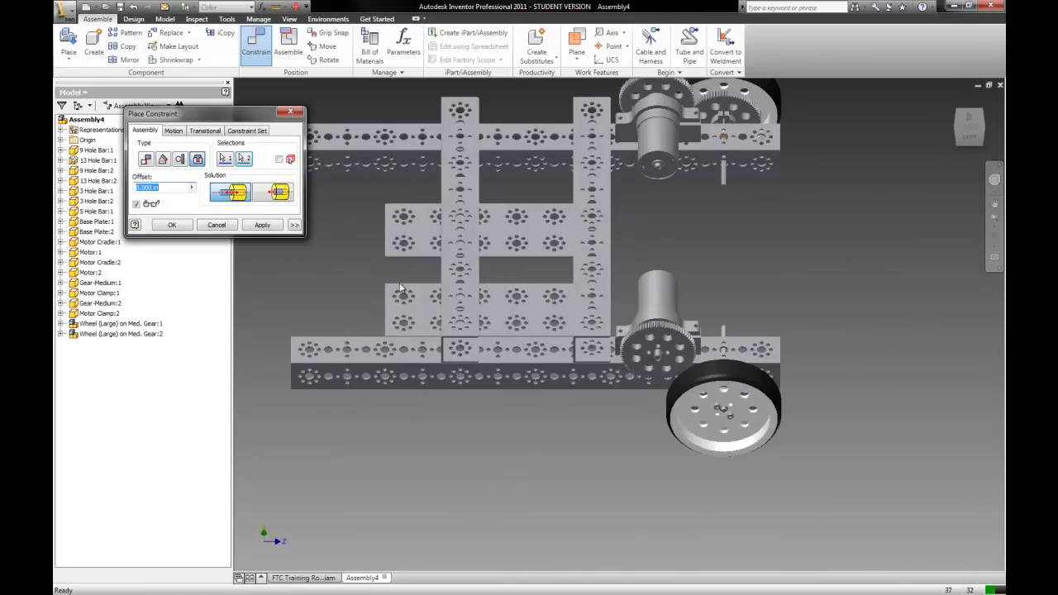
click(263, 225)
click(216, 225)
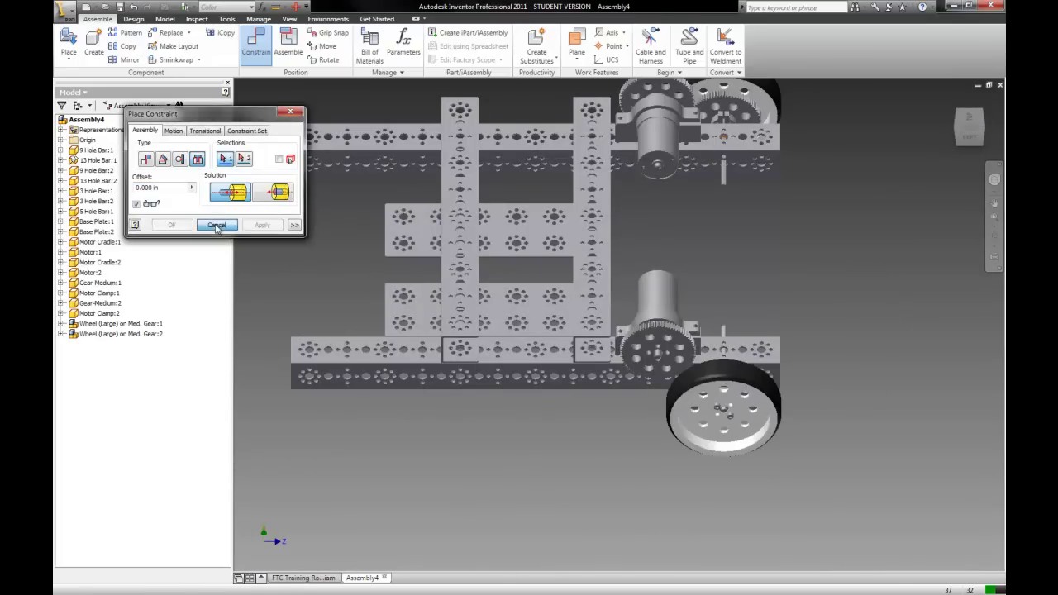
Step: Inspect the motor and gear, then expand Motor:1 to show its sketches and Insert:12, Insert:16
click(952, 108)
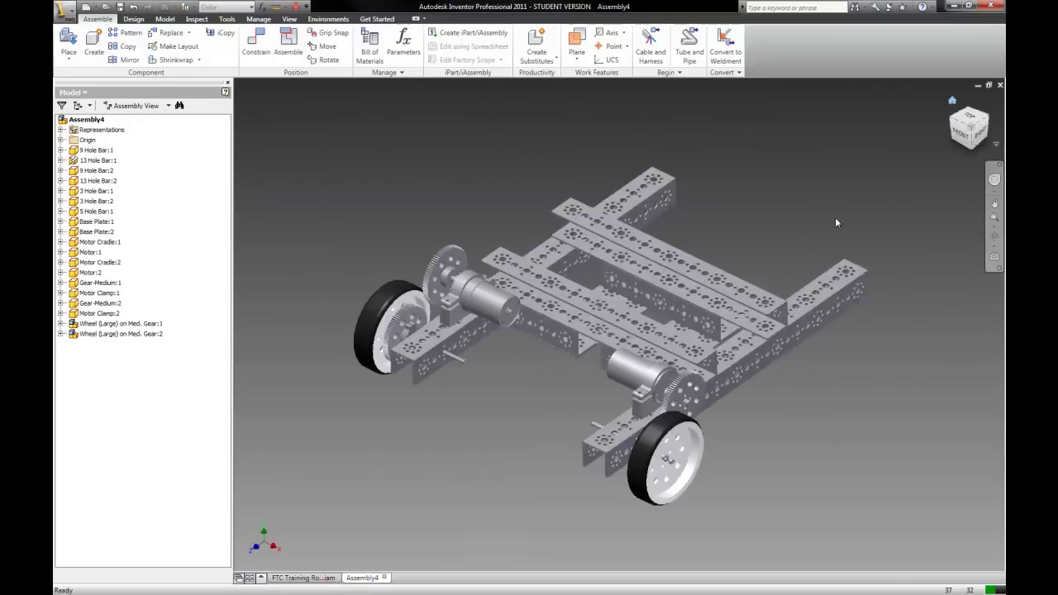
click(960, 133)
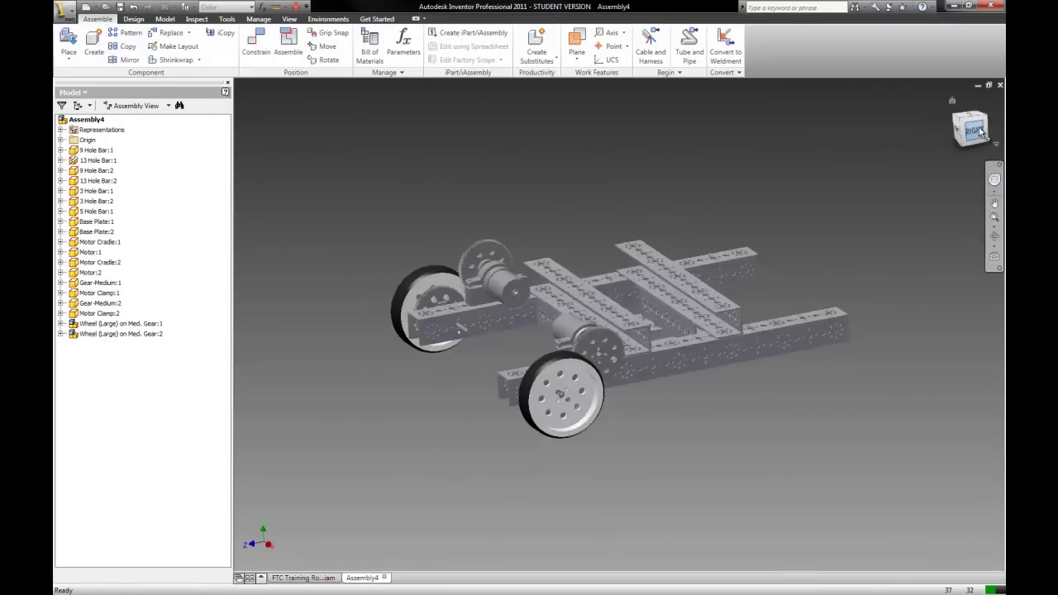
click(969, 109)
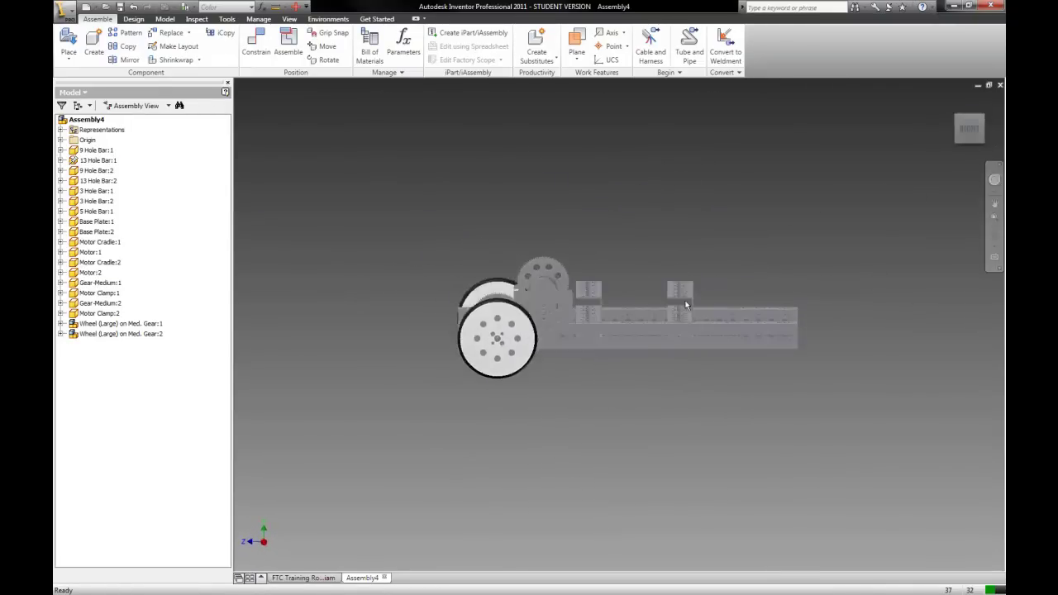
scroll(508, 471, up, 5)
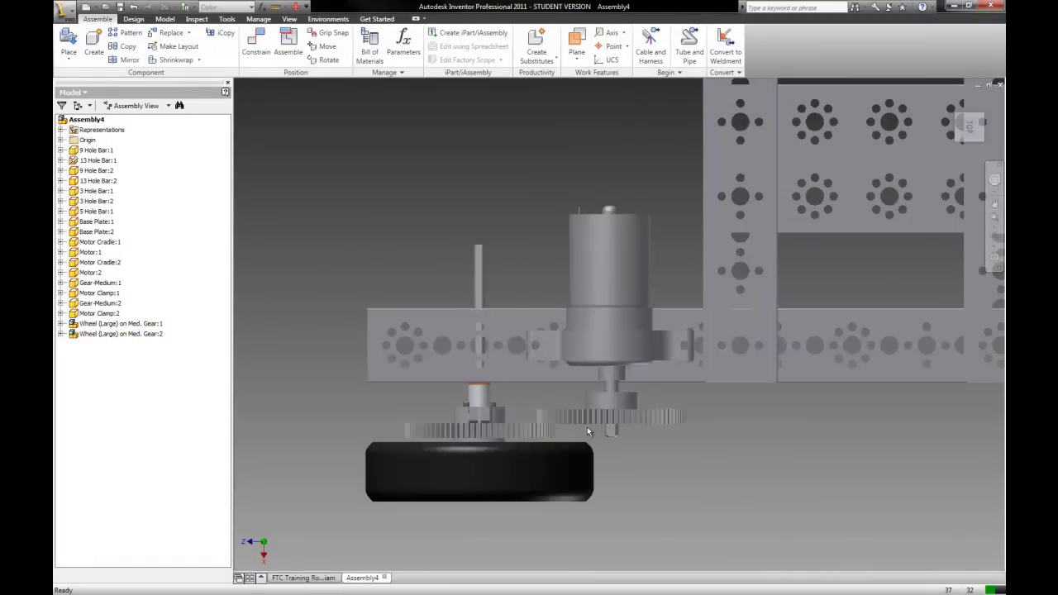
click(611, 415)
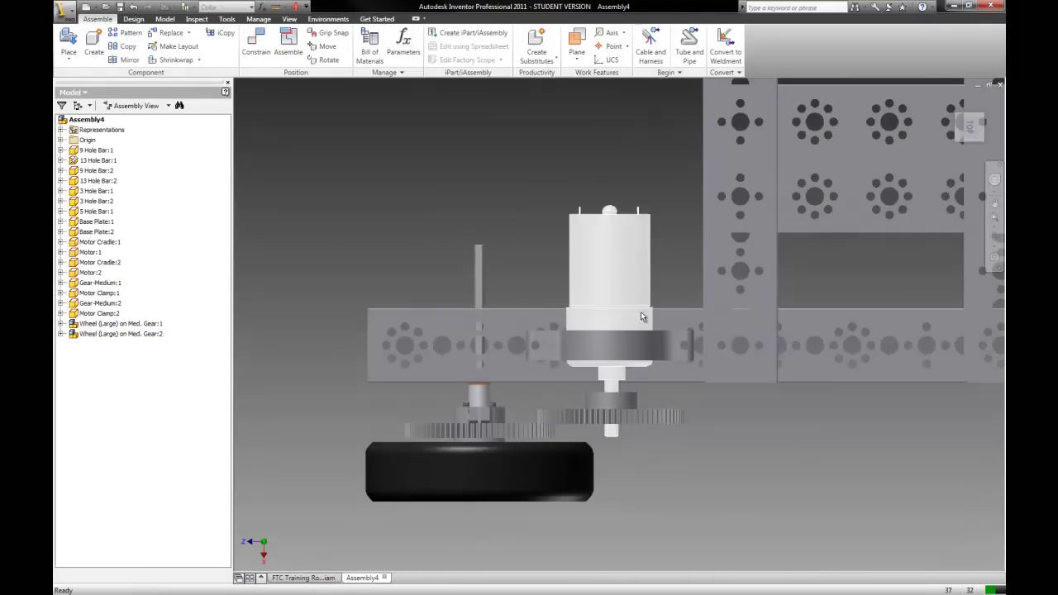
click(628, 285)
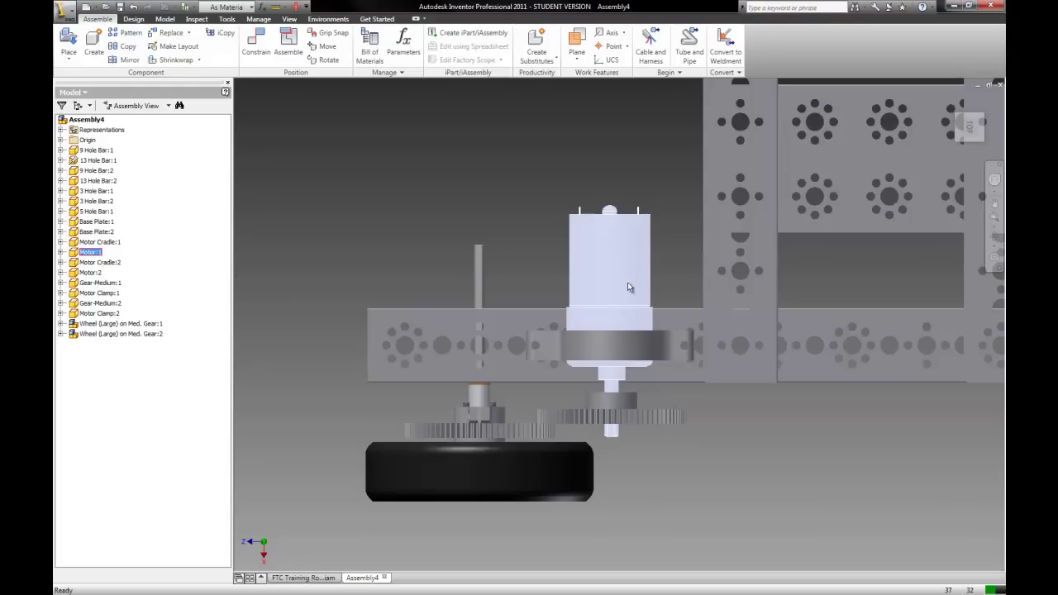
click(61, 252)
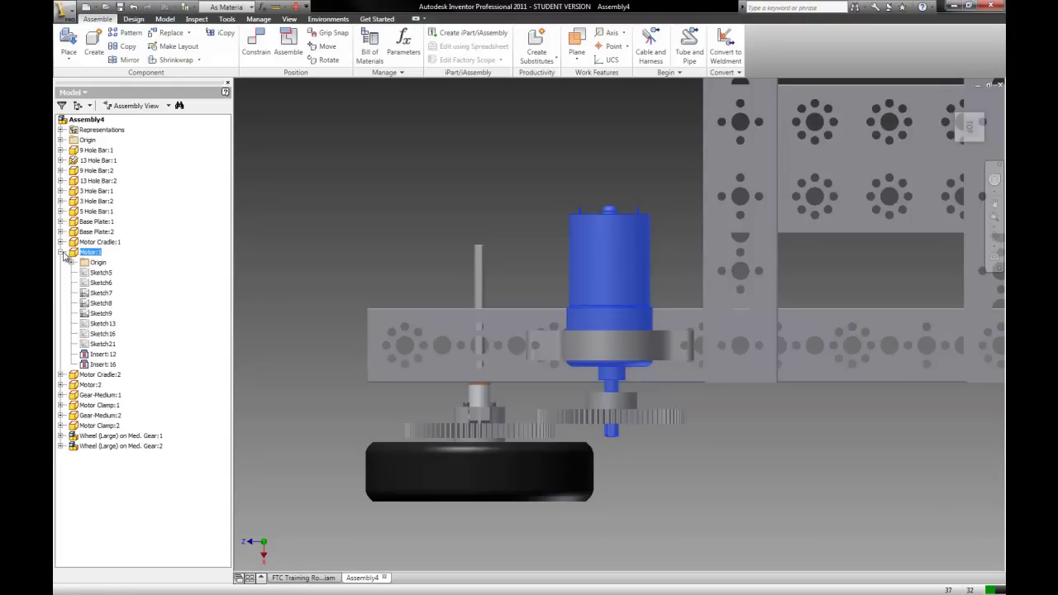
Step: Offset Motor:1's Insert:12 constraint, trying -0.1 and -0.2 before settling on -0.250 in
click(103, 355)
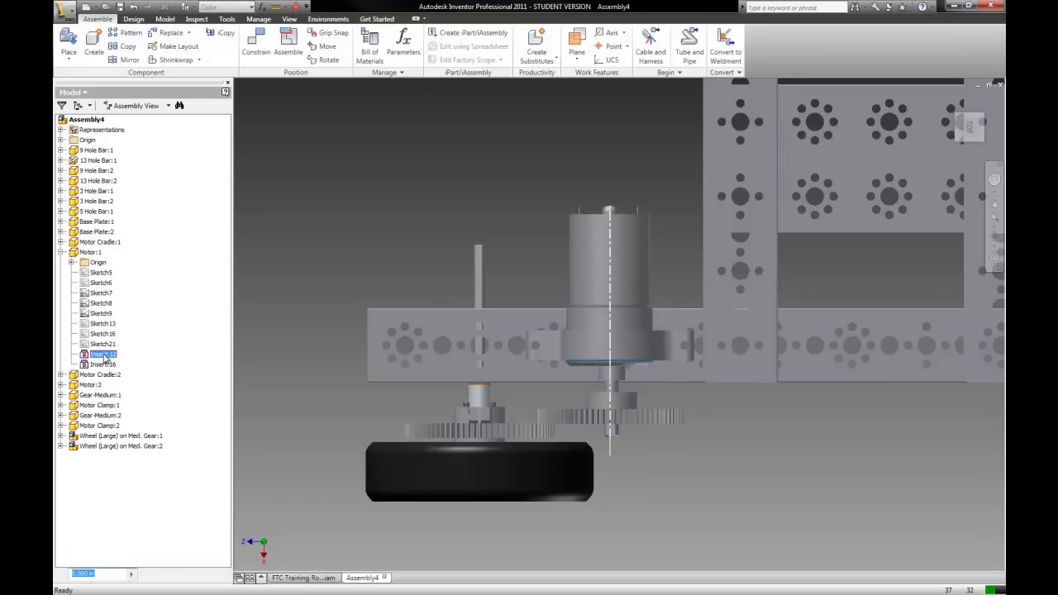
right_click(105, 357)
key(Escape)
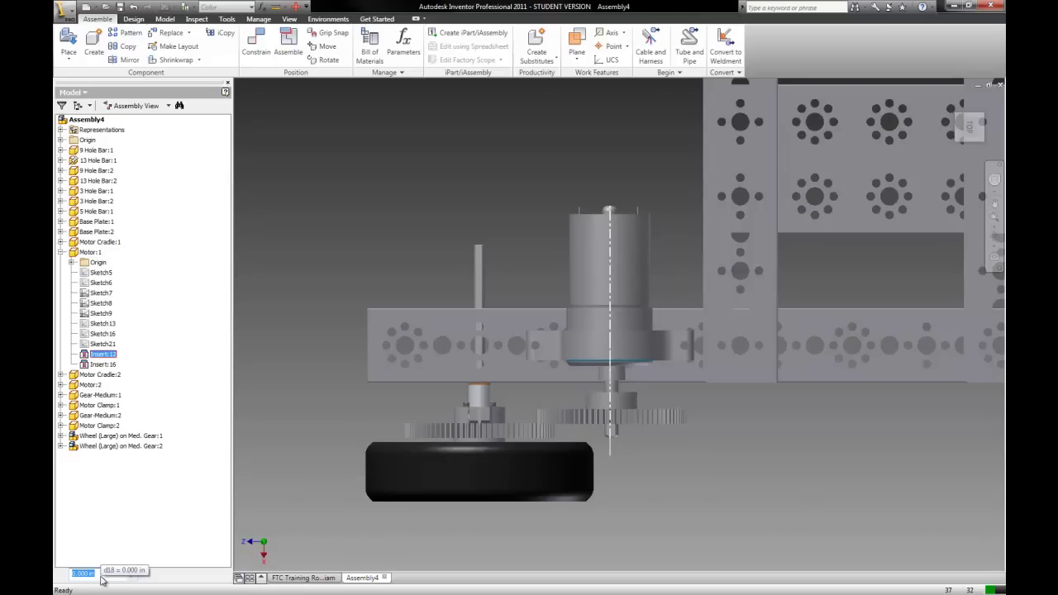
key(BackSpace)
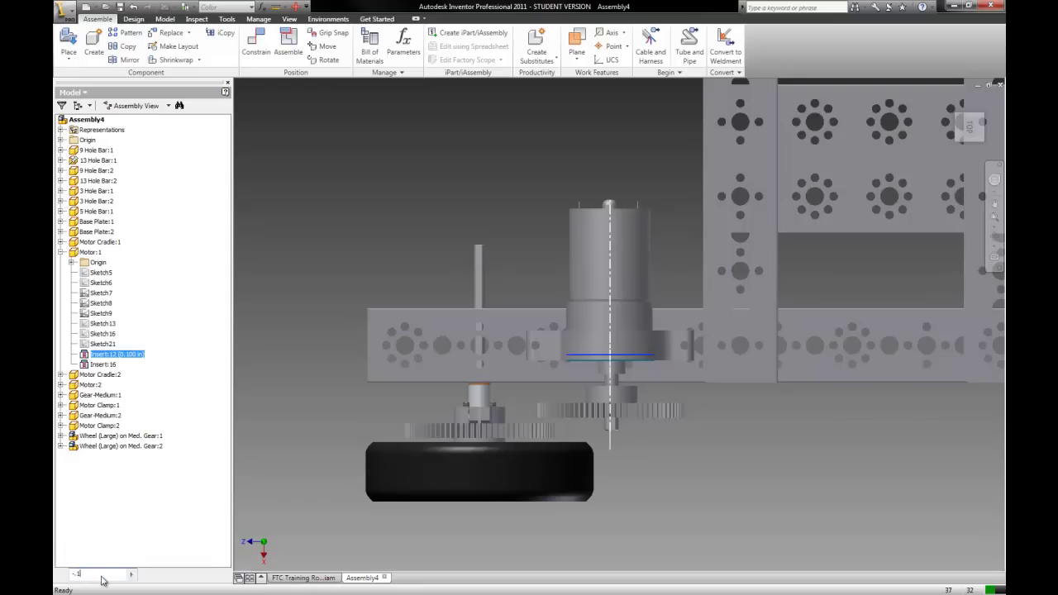
text(-.1)
key(Return)
click(102, 578)
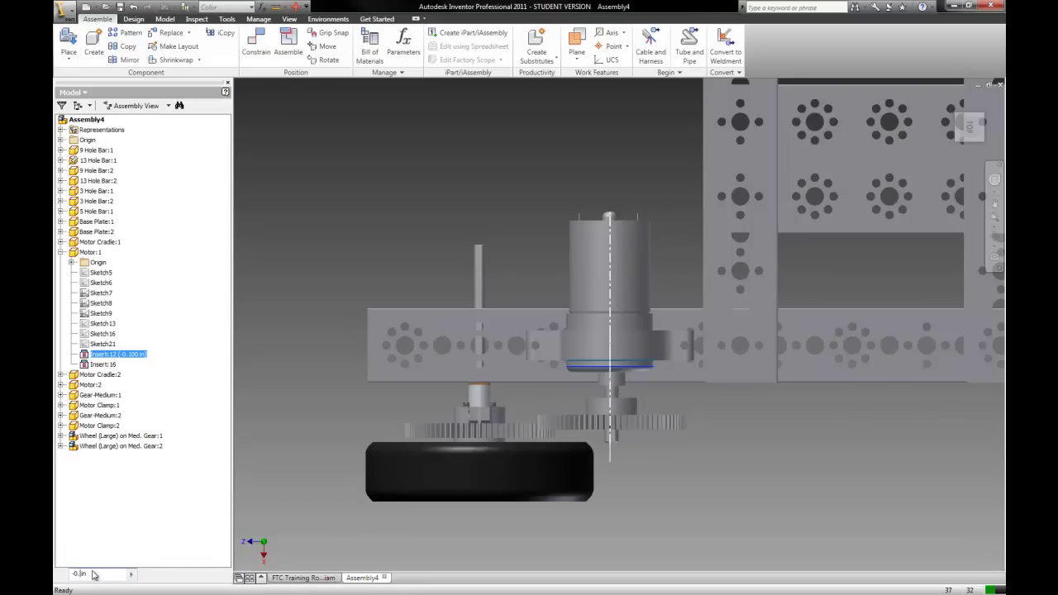
key(Return)
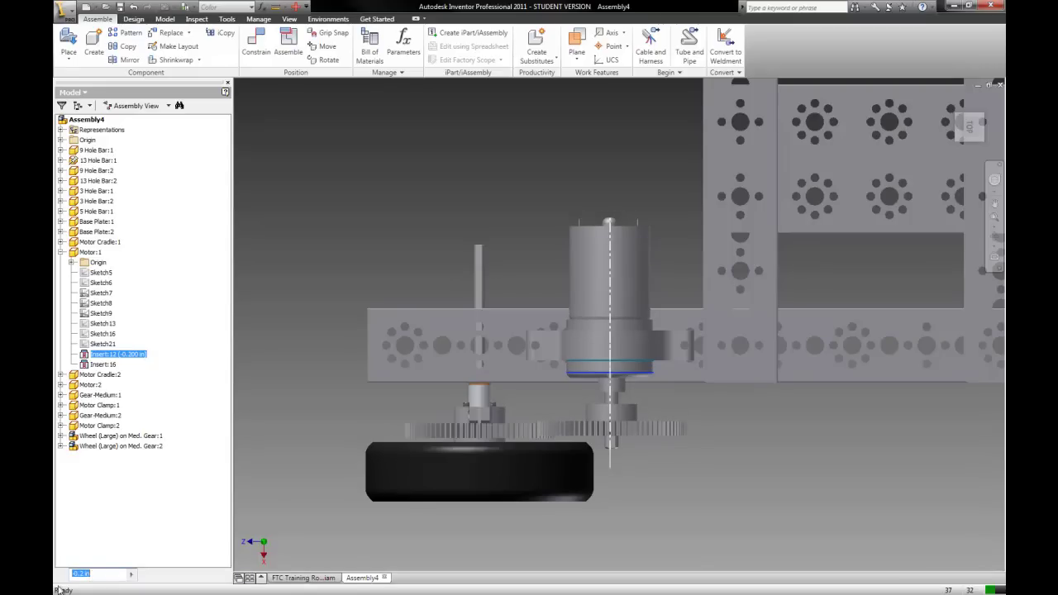
click(86, 574)
text(5)
key(Return)
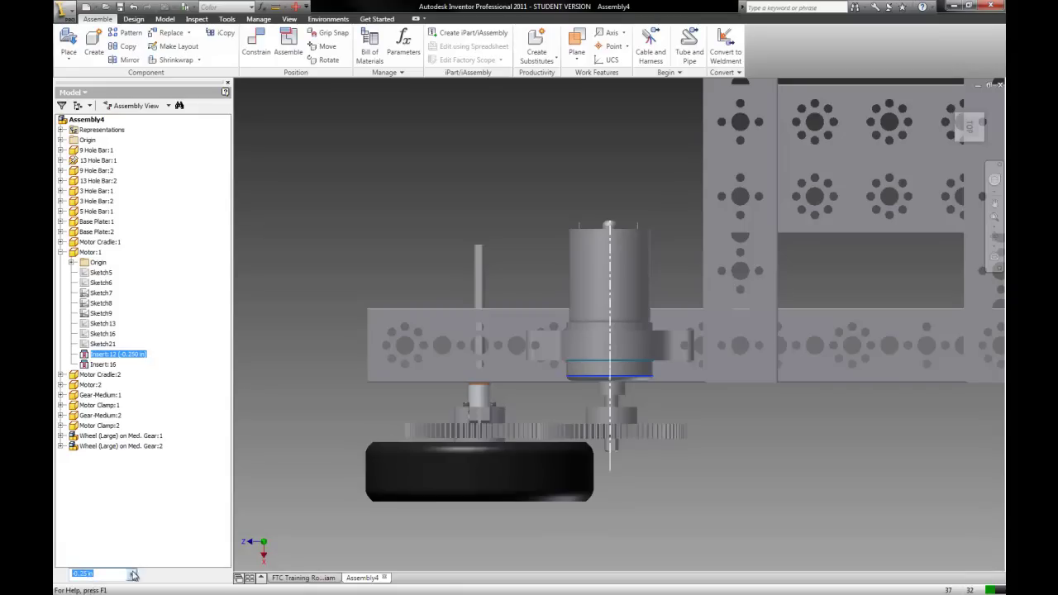
Step: Expand Motor:2 and give its Insert:13 constraint a -0.25 in offset, correcting an initial 0.25
click(152, 507)
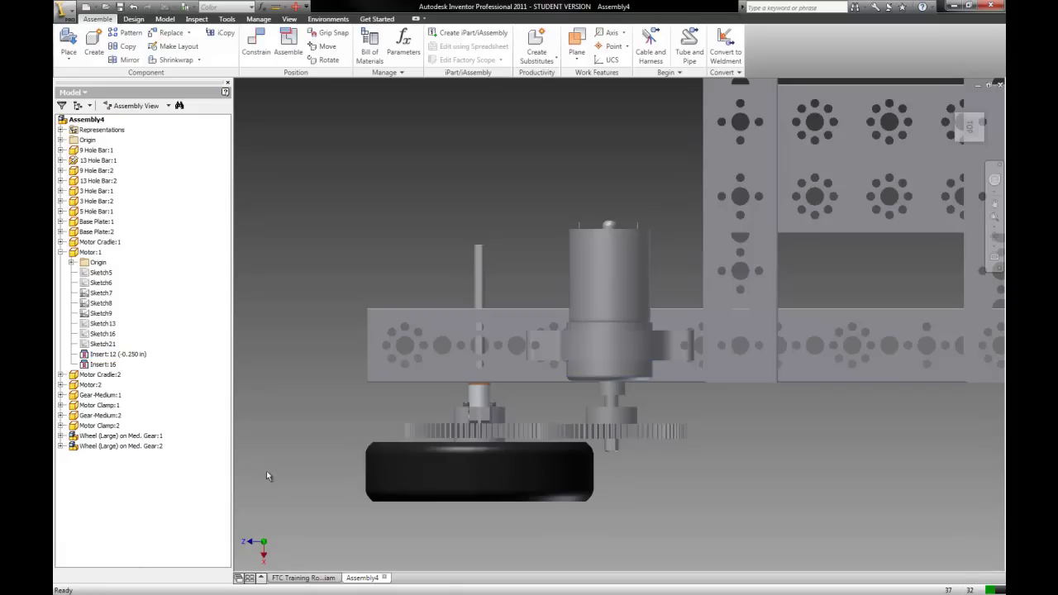
scroll(534, 289, down, 5)
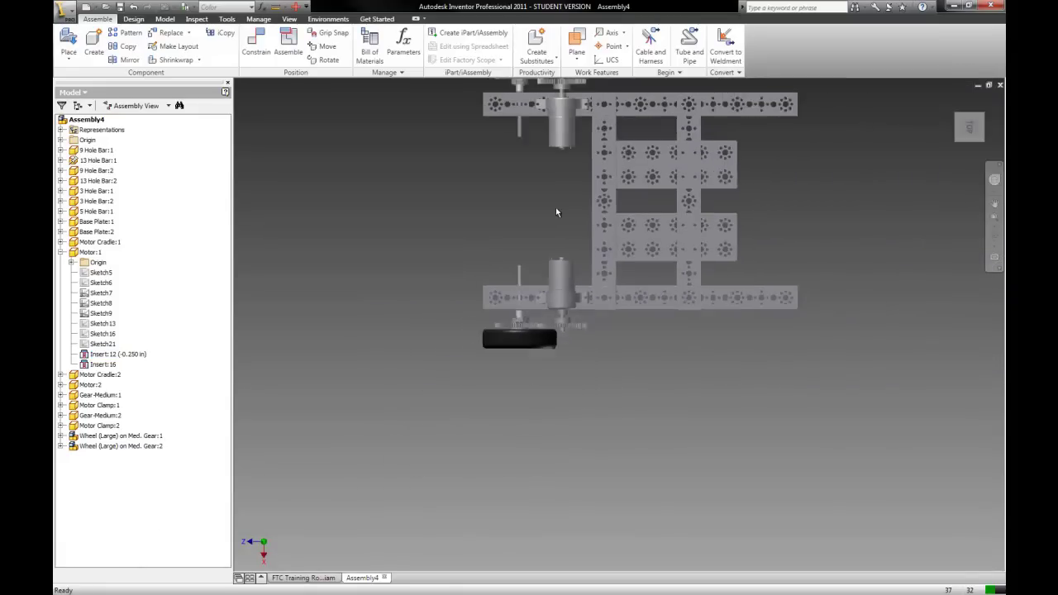
click(560, 137)
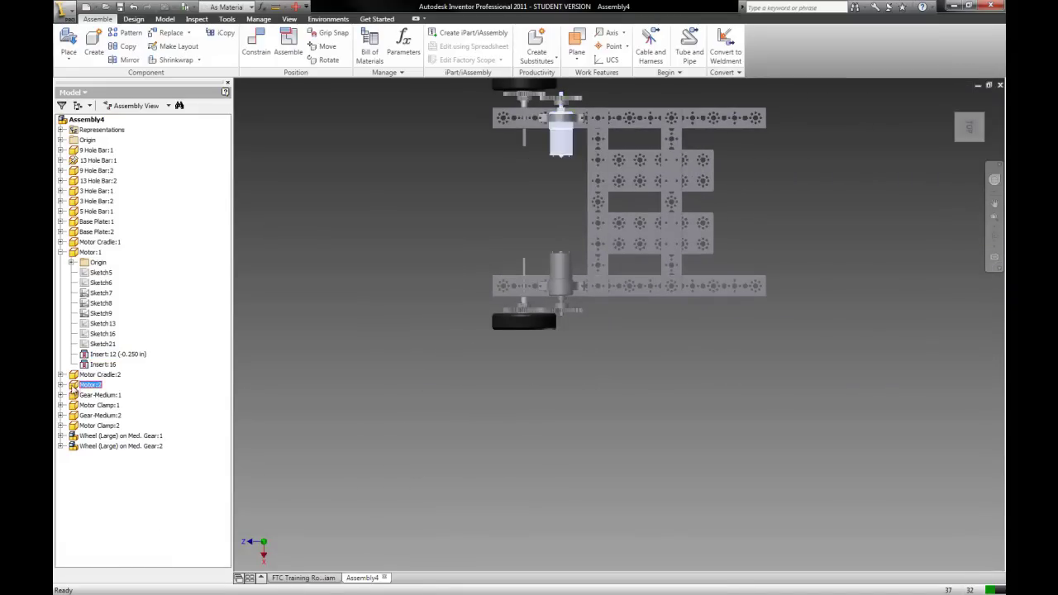
key(Escape)
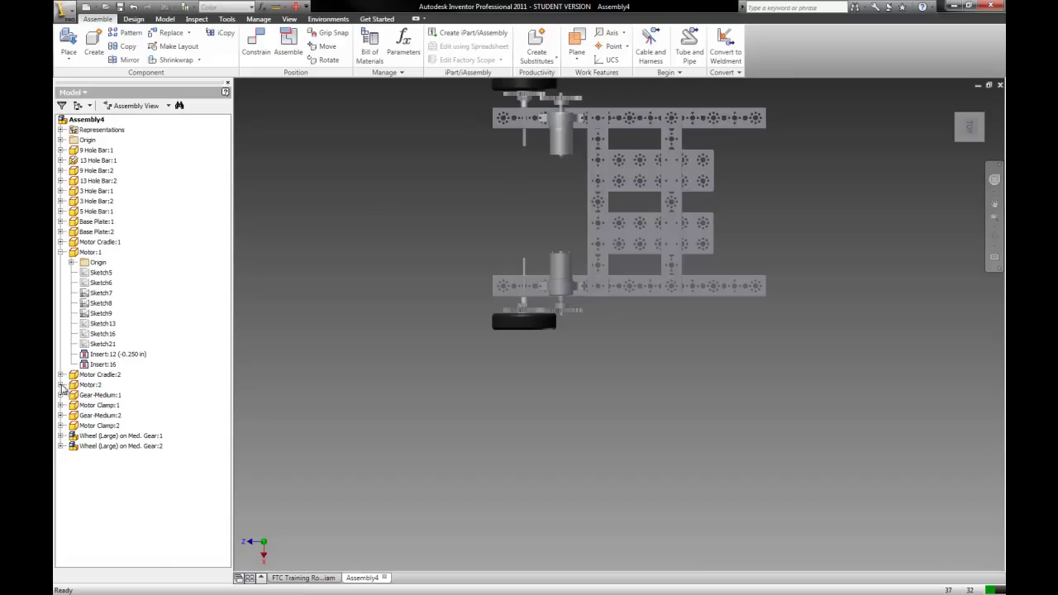
click(60, 385)
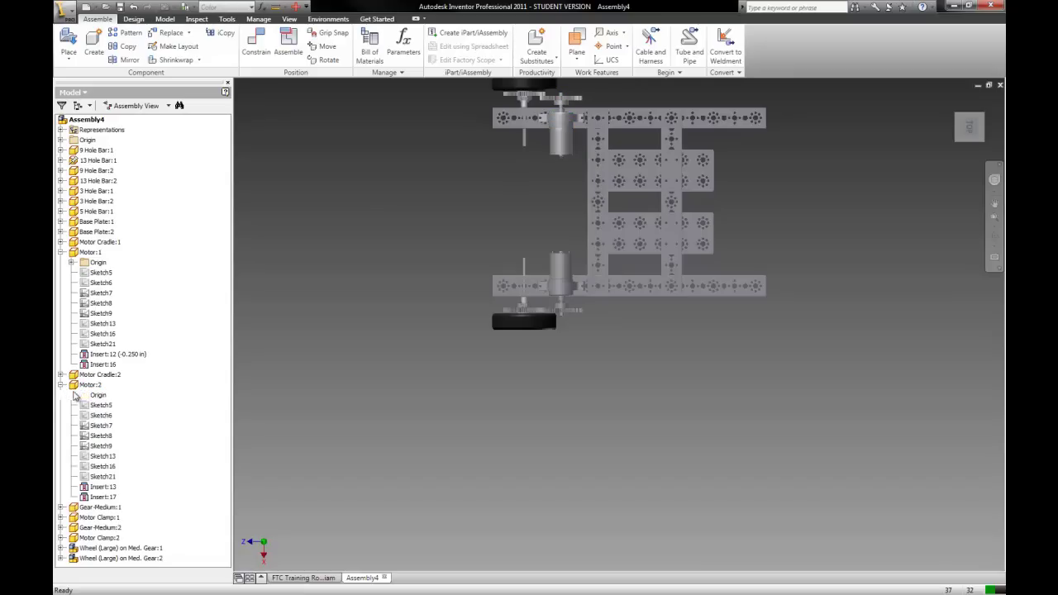
click(103, 487)
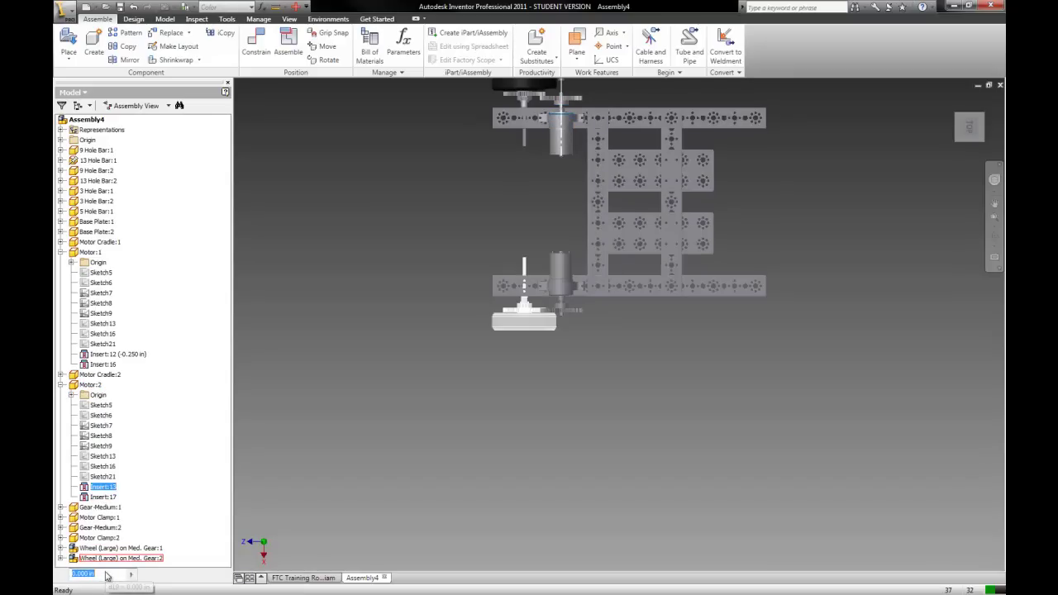
text(0.25)
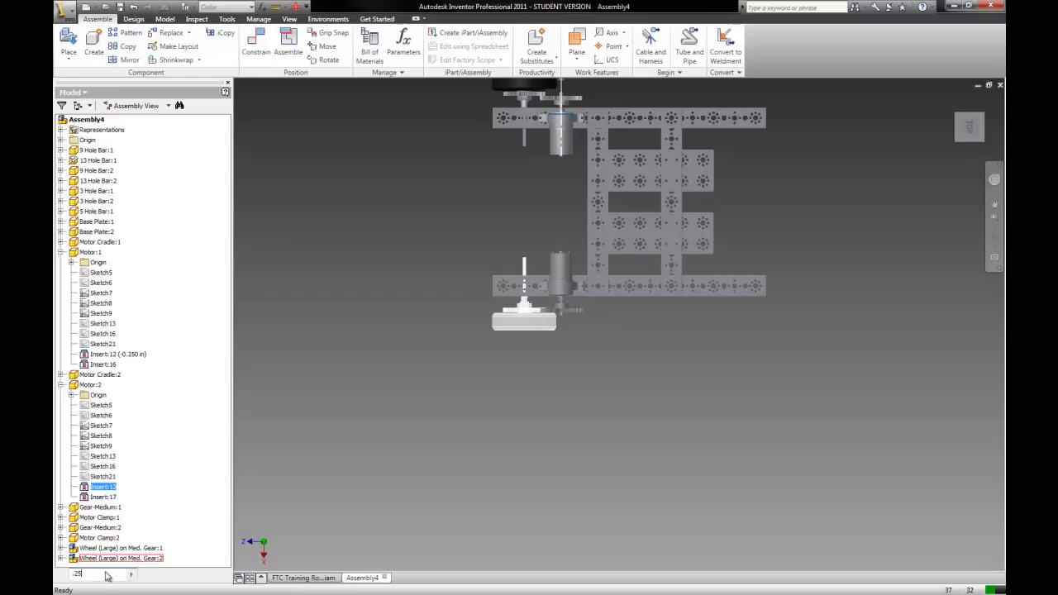
key(Return)
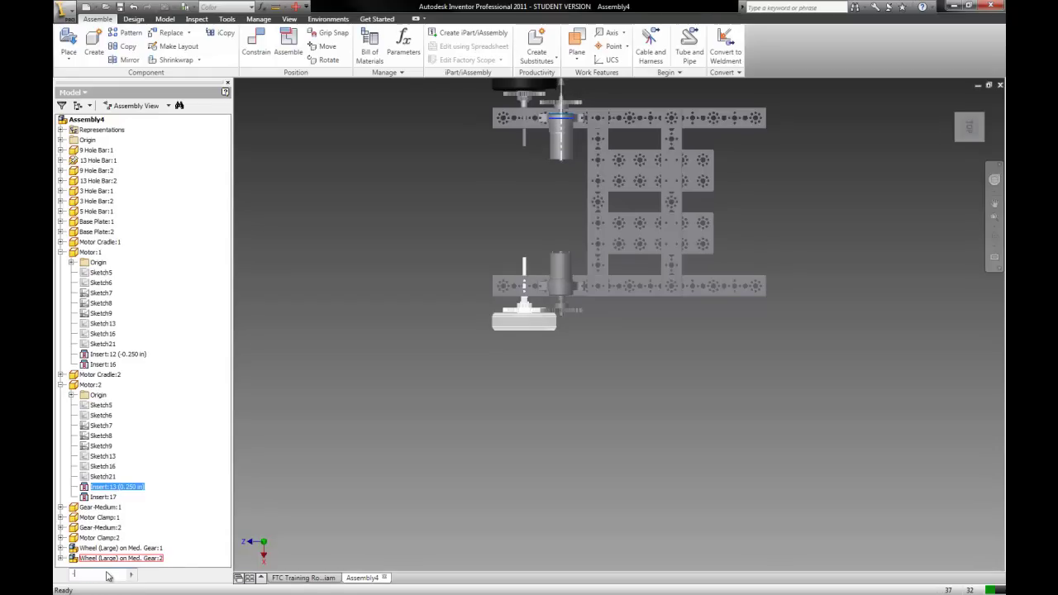
text(-0.25)
key(Return)
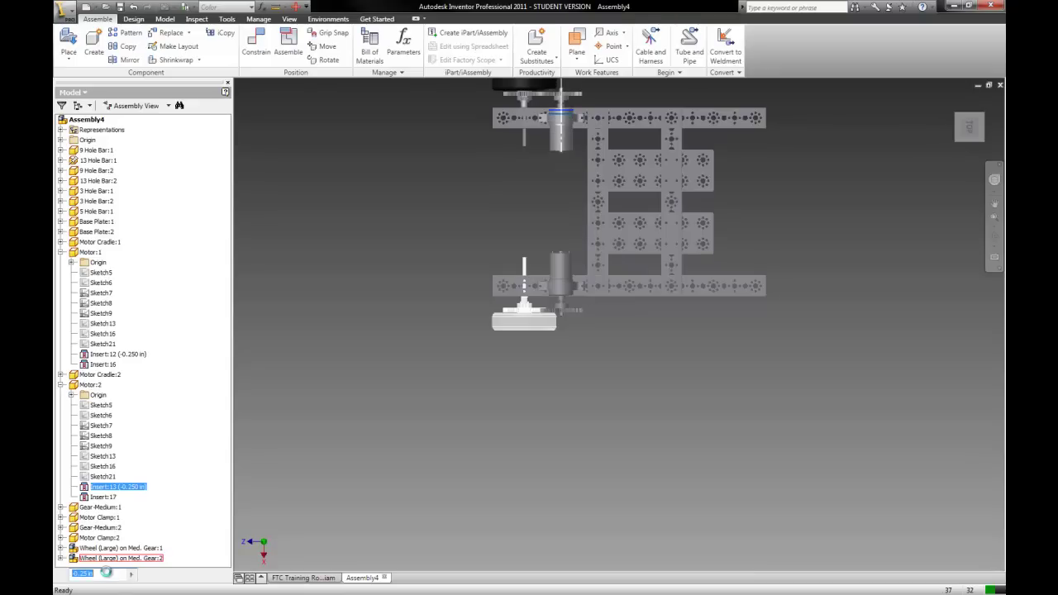
click(339, 314)
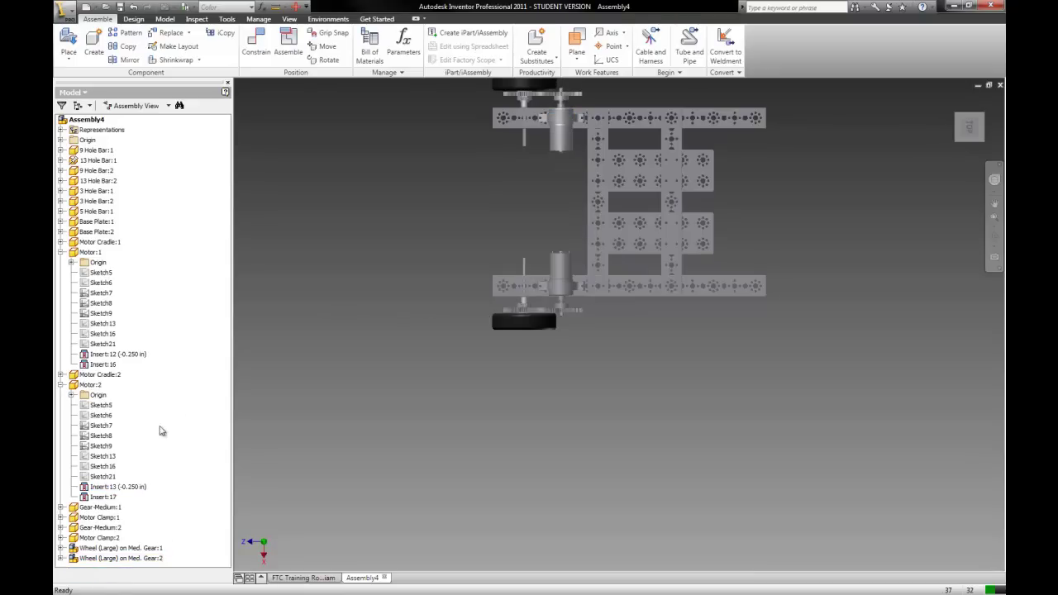
scroll(534, 361, up, 3)
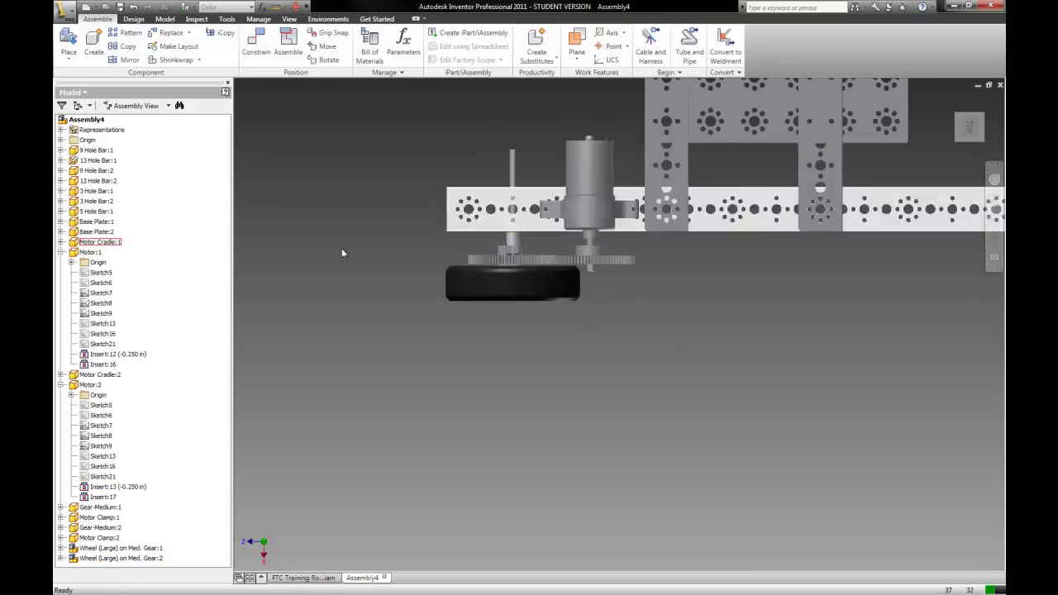
Step: Collapse both motor nodes, turn to a side view, and expand the second large wheel's subassembly
click(60, 385)
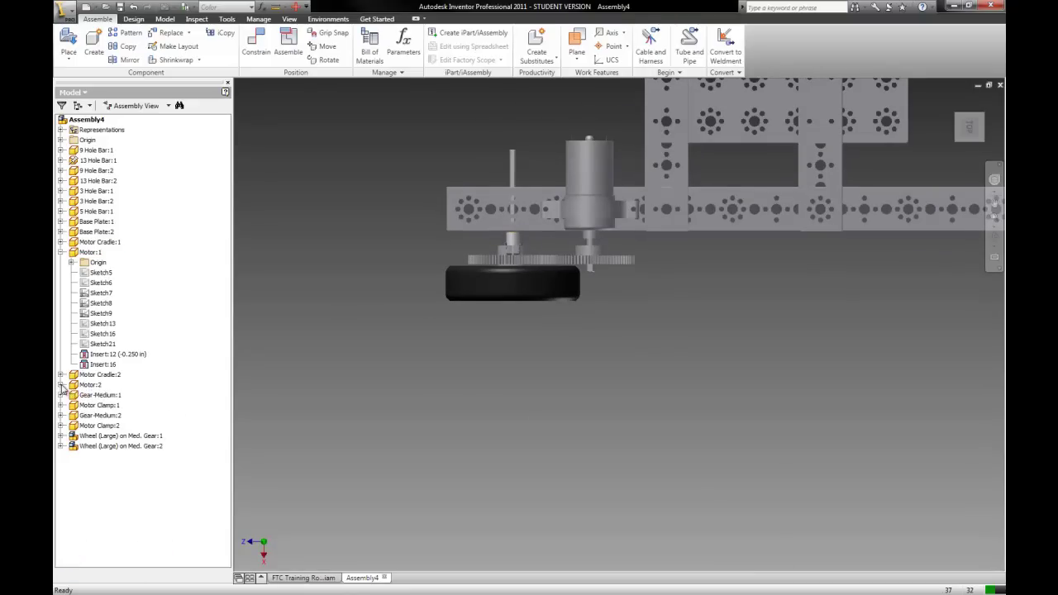
click(61, 252)
scroll(567, 289, up, 5)
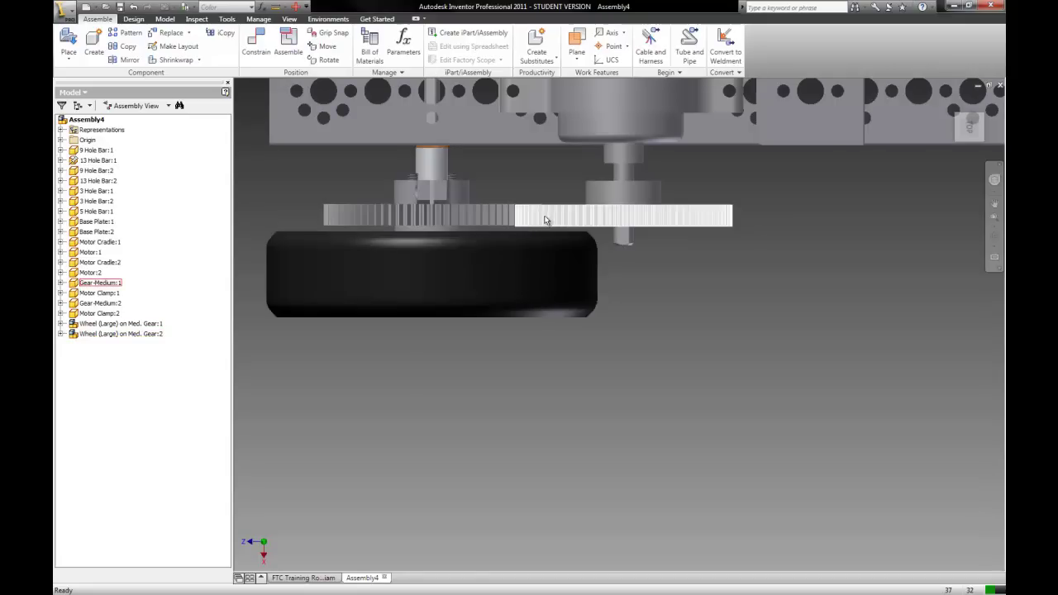
click(970, 144)
click(970, 146)
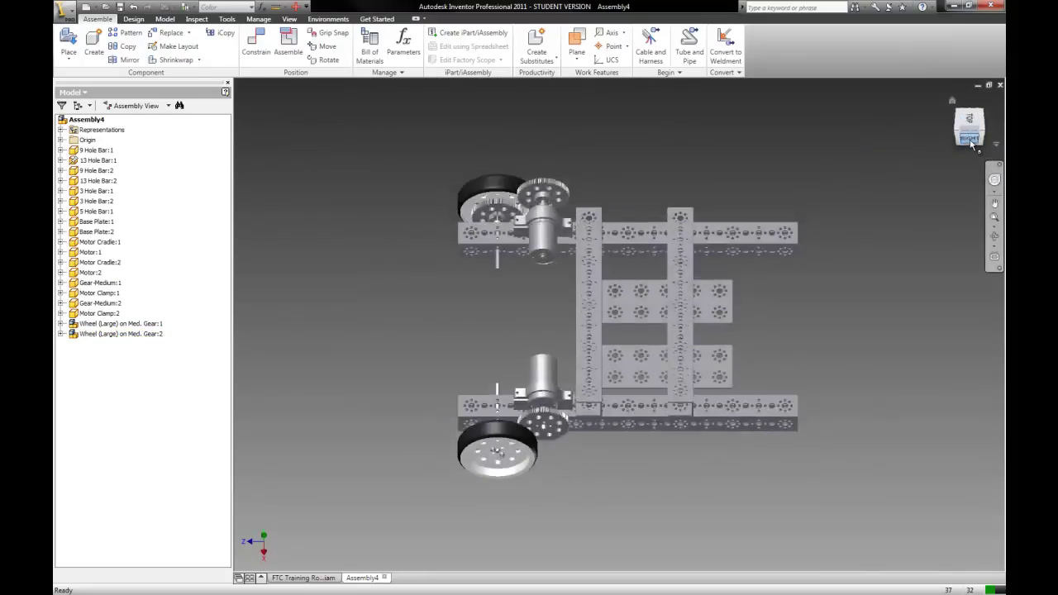
scroll(496, 335, down, 5)
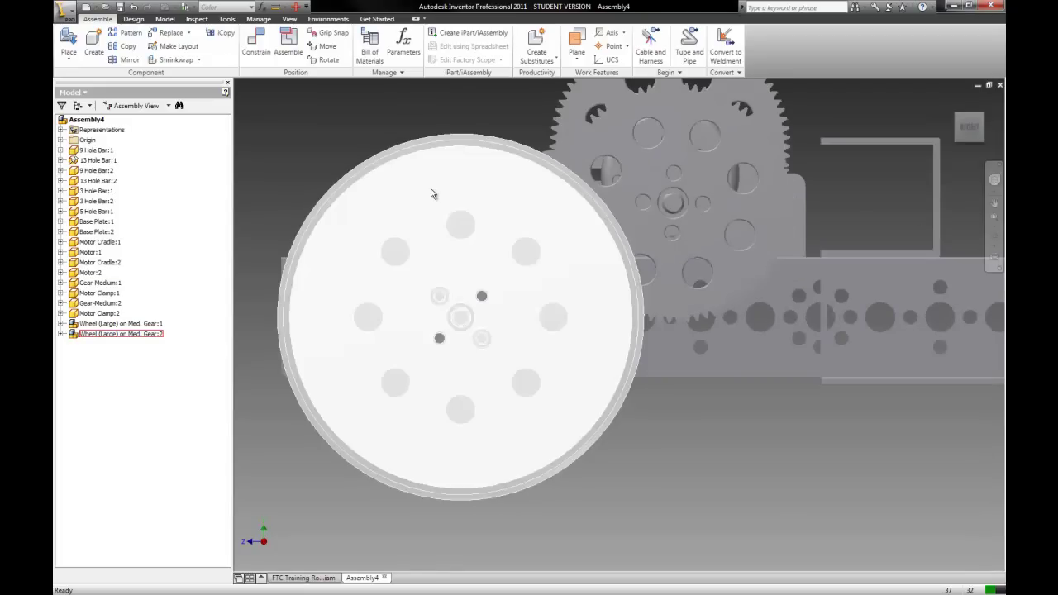
click(431, 195)
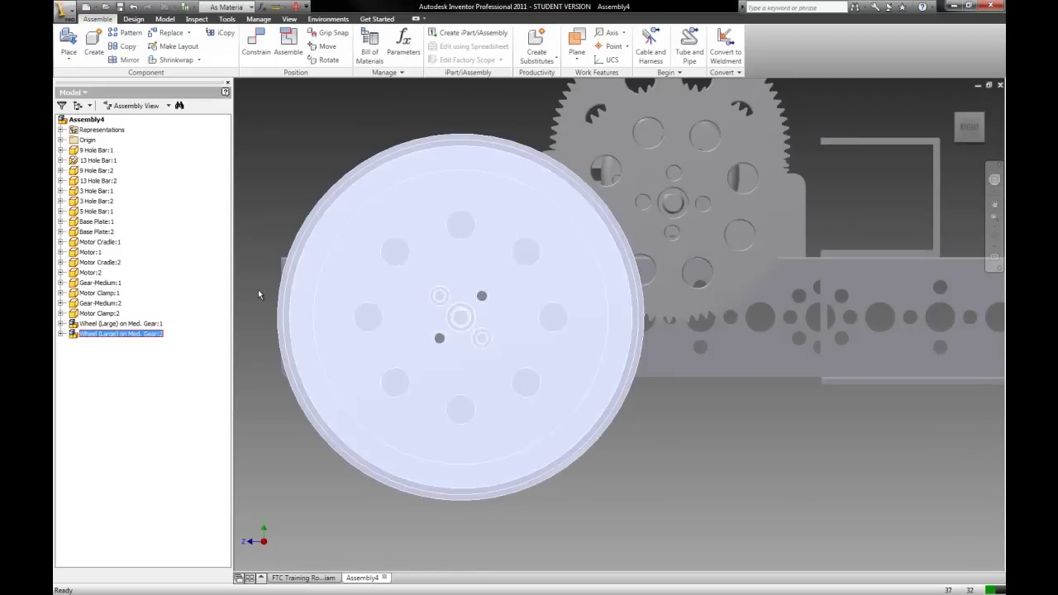
click(60, 334)
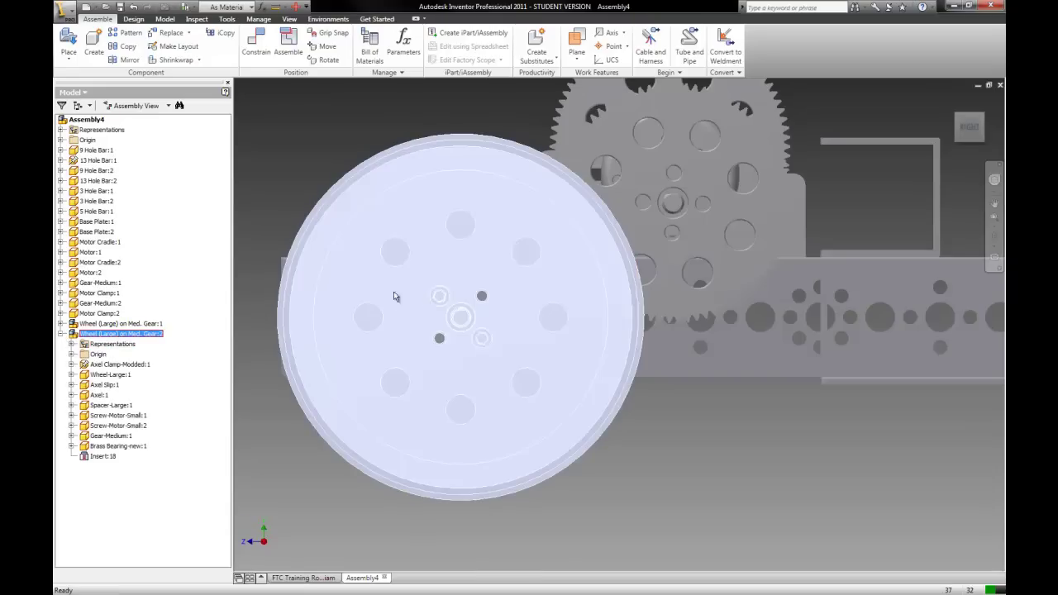
Step: Edit the wheel subassembly in place and hide its Wheel-Large part
double_click(430, 204)
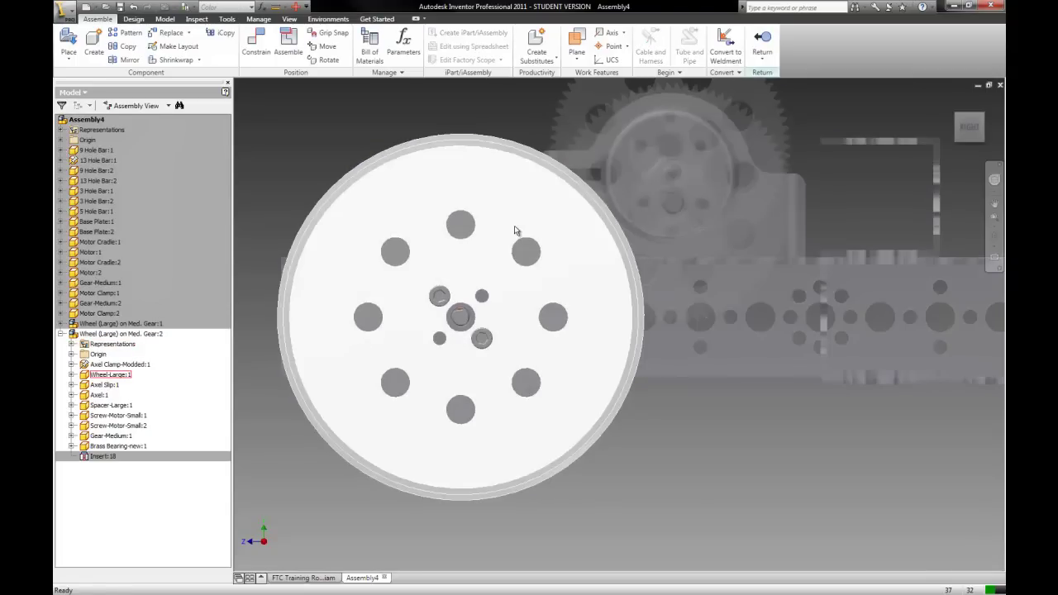
click(982, 117)
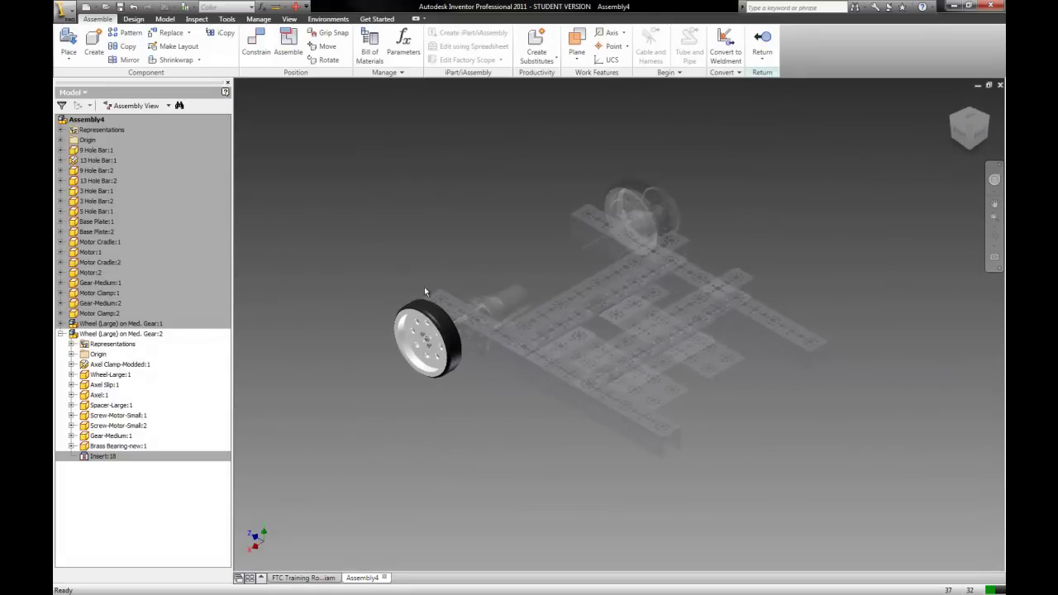
click(424, 320)
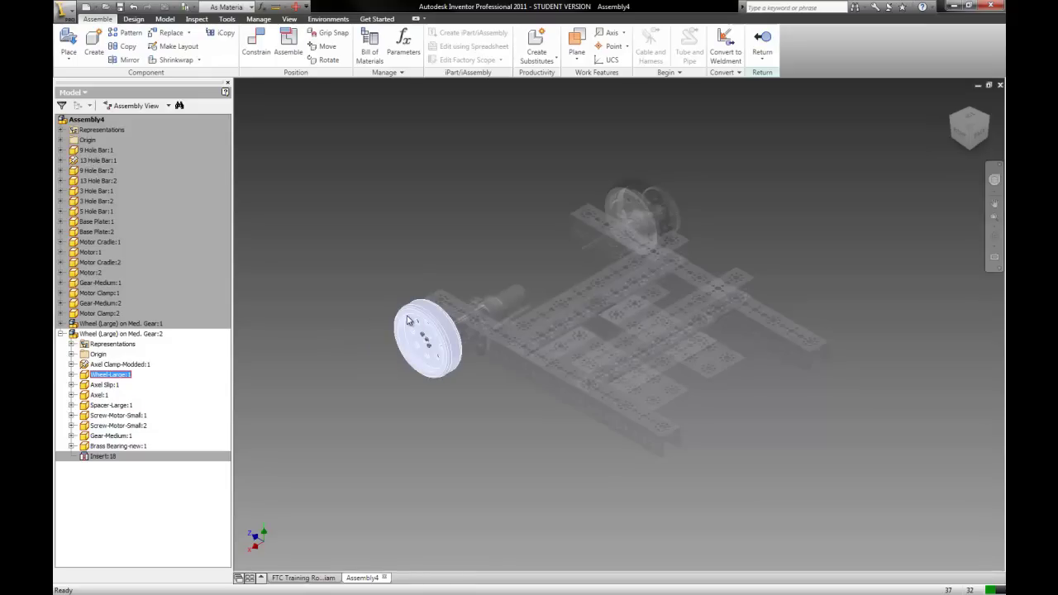
right_click(408, 321)
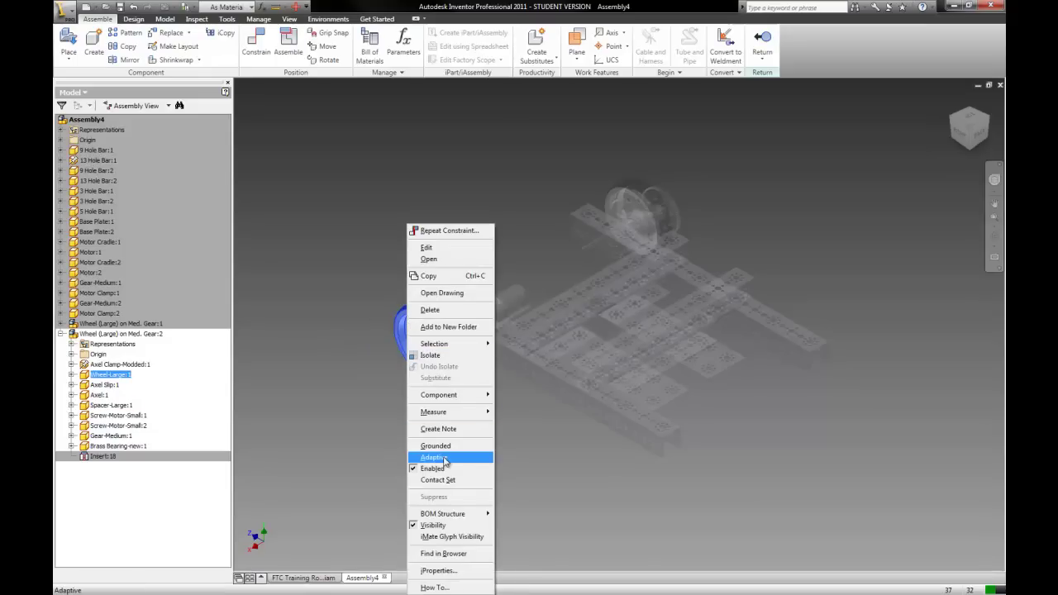
click(442, 526)
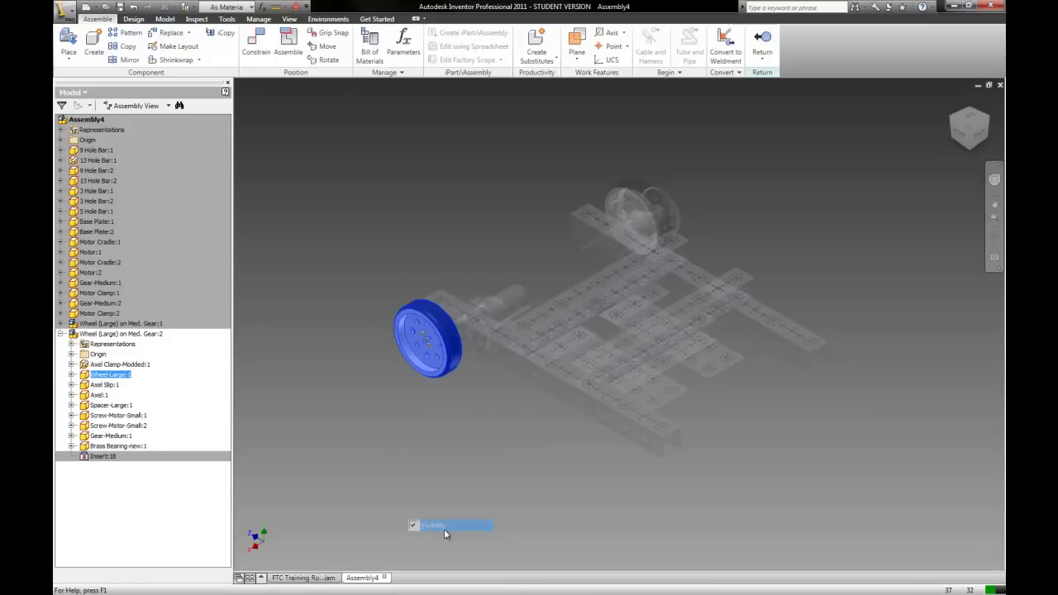
click(254, 103)
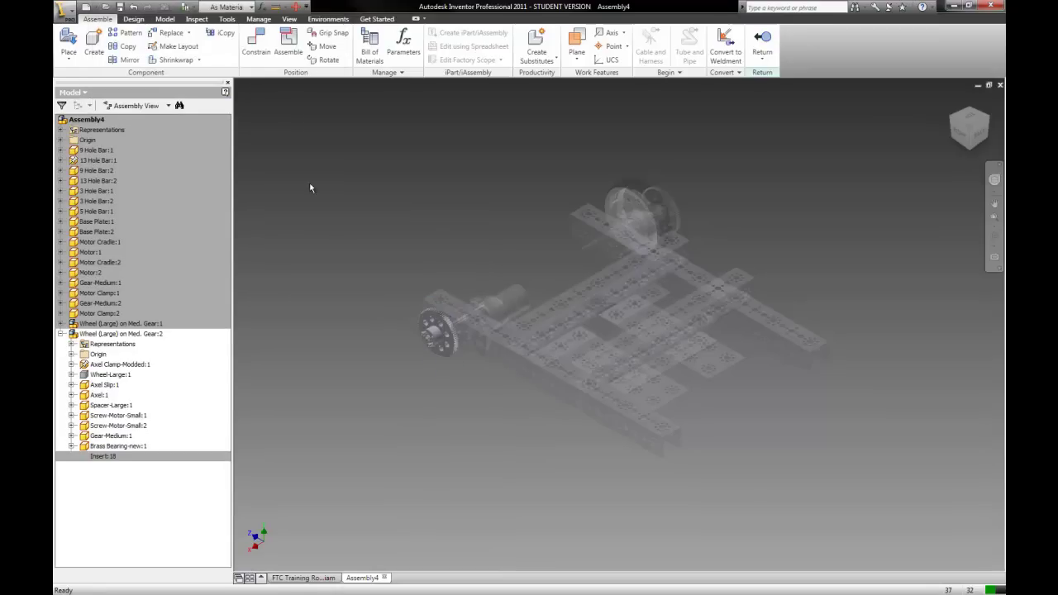
Step: Switch to the right-side view and finish editing the wheel subassembly
click(960, 134)
scroll(531, 304, up, 4)
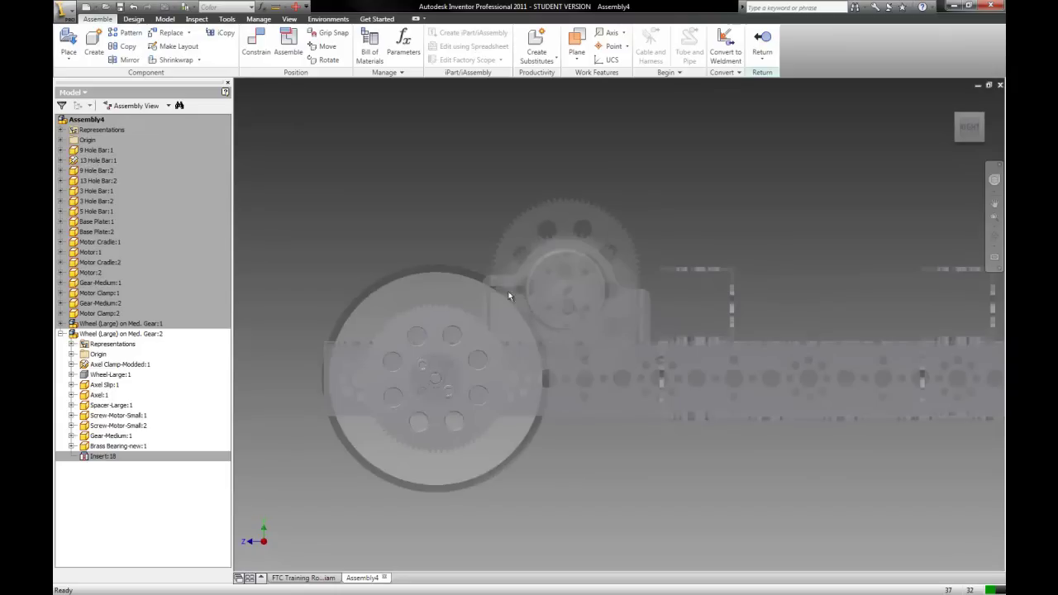
right_click(352, 199)
click(384, 224)
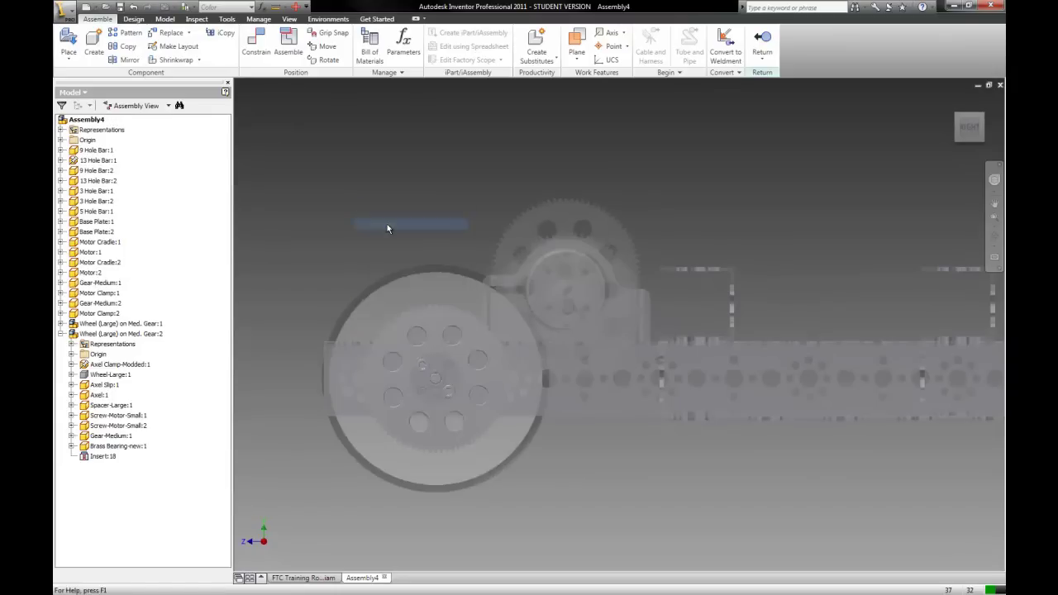
Step: Ground Motor:1 so it stays fixed in the assembly
mouse_move(555, 272)
mouse_down()
mouse_move(545, 269)
mouse_move(555, 265)
mouse_up()
scroll(492, 345, down, 6)
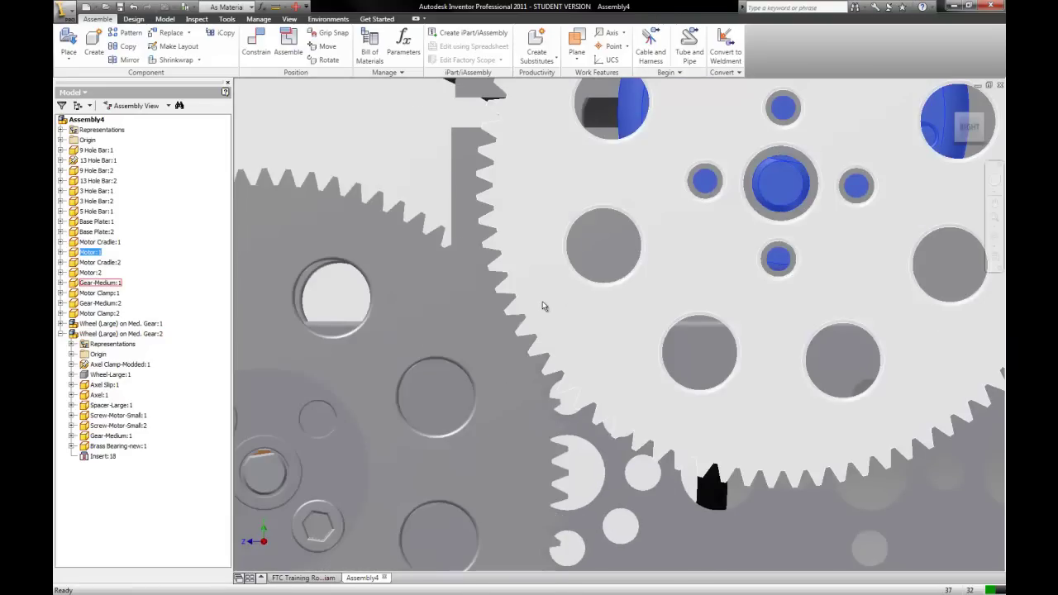
scroll(496, 326, up, 8)
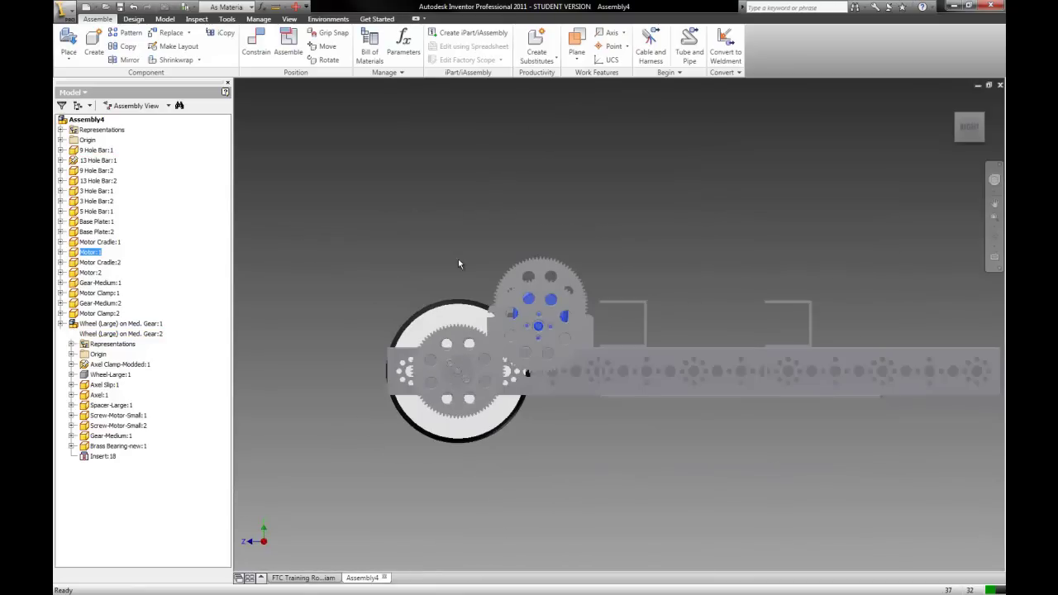
click(458, 264)
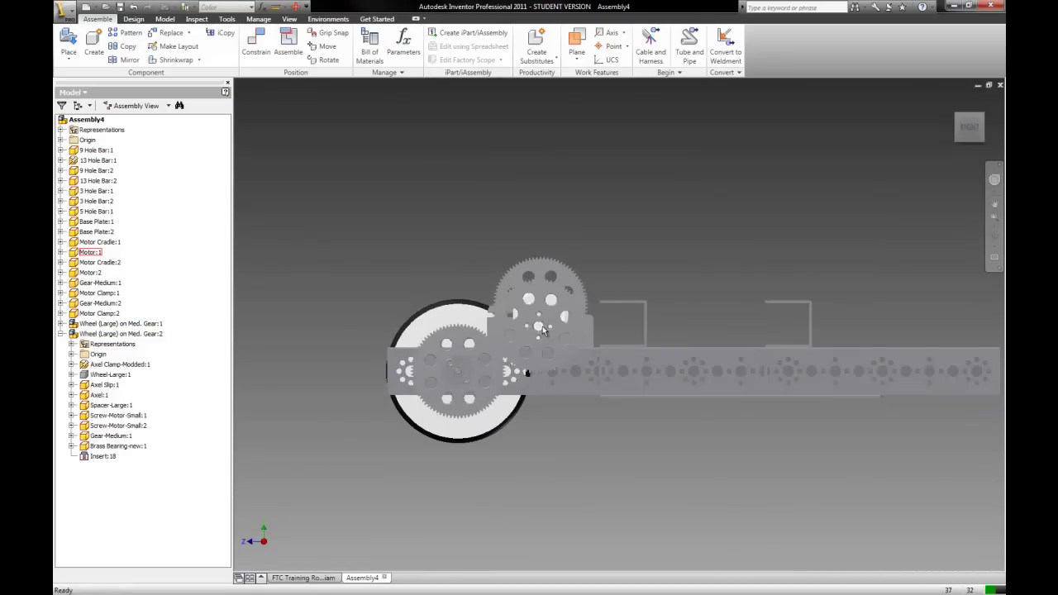
click(83, 252)
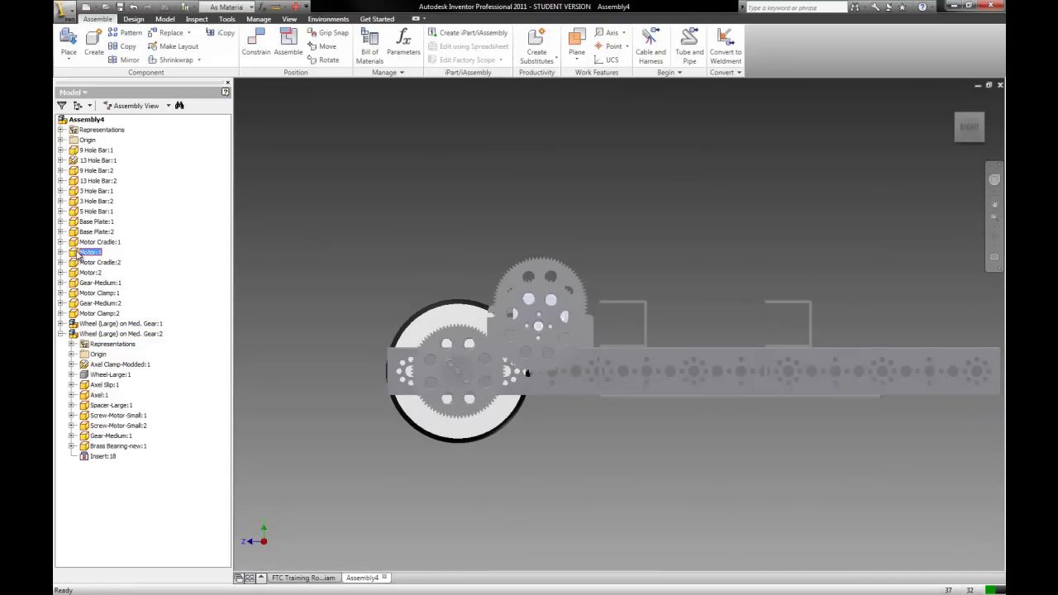
right_click(79, 255)
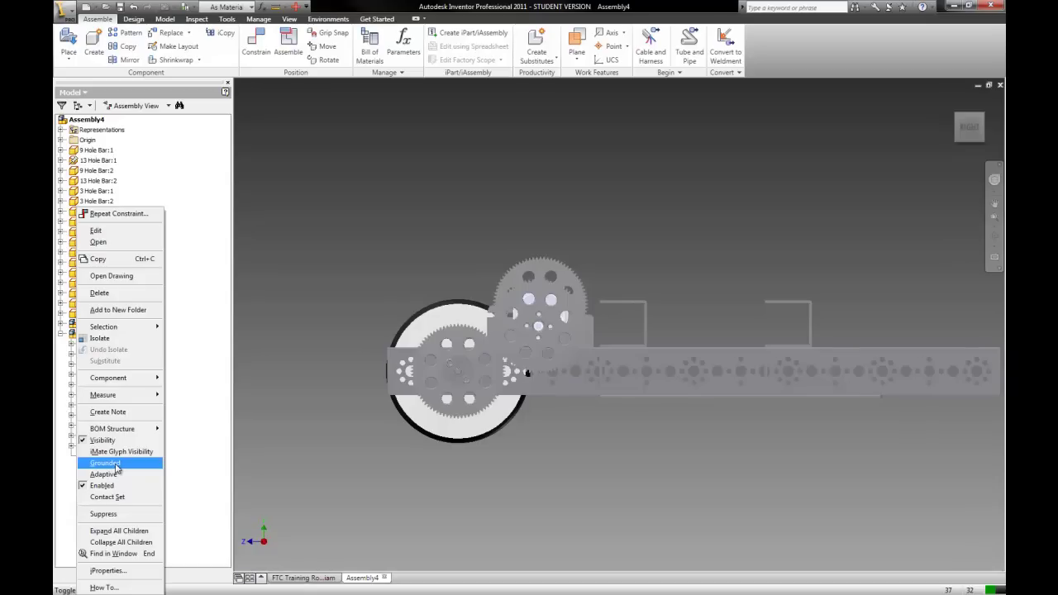
click(116, 465)
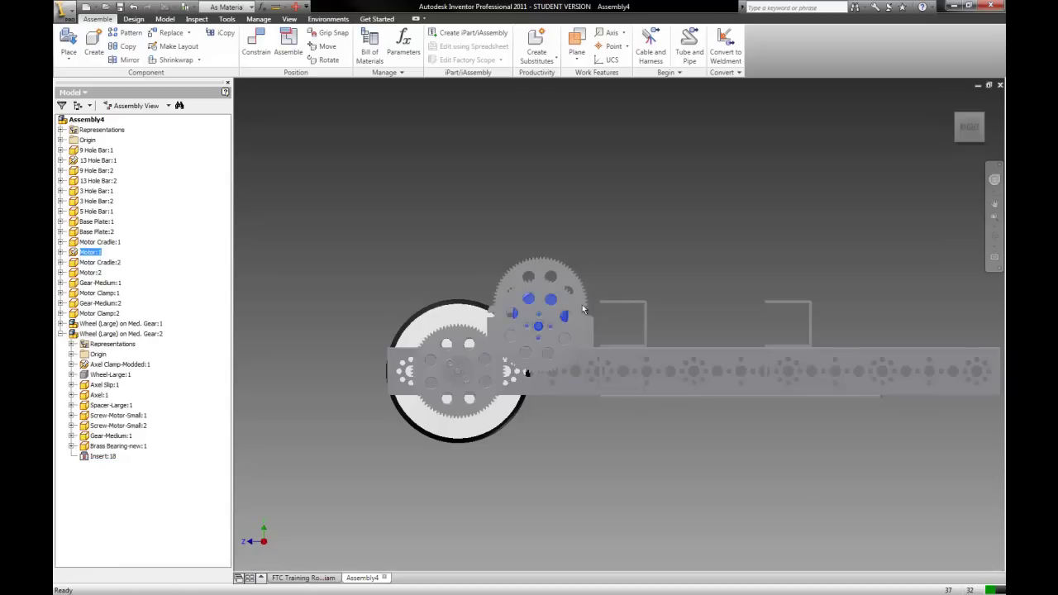
Step: Rotate Gear-Medium:1 until its teeth mesh with the wheel's gear
click(470, 224)
click(552, 360)
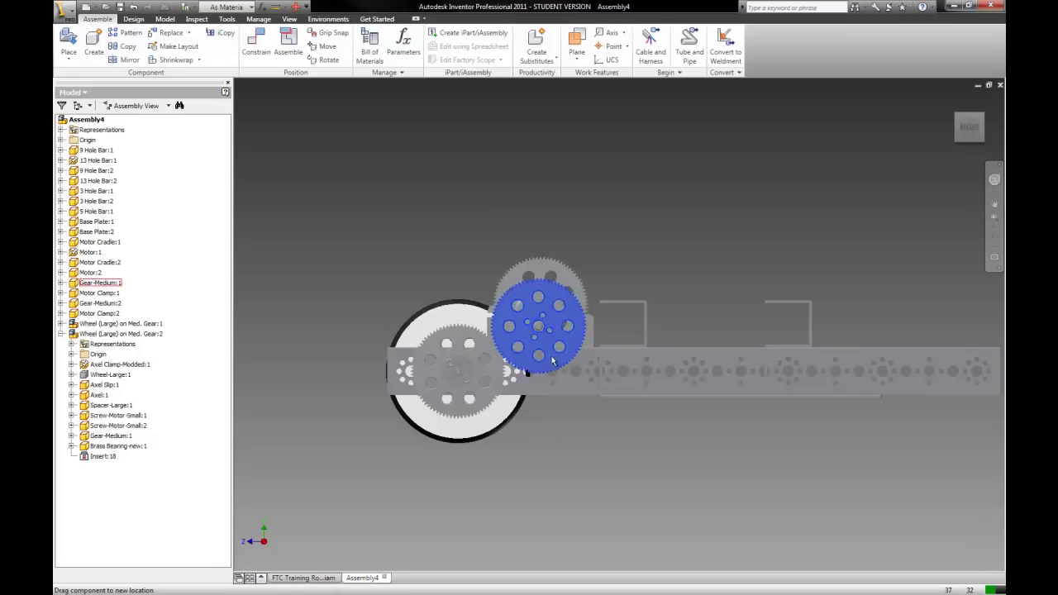
drag(552, 360, 523, 358)
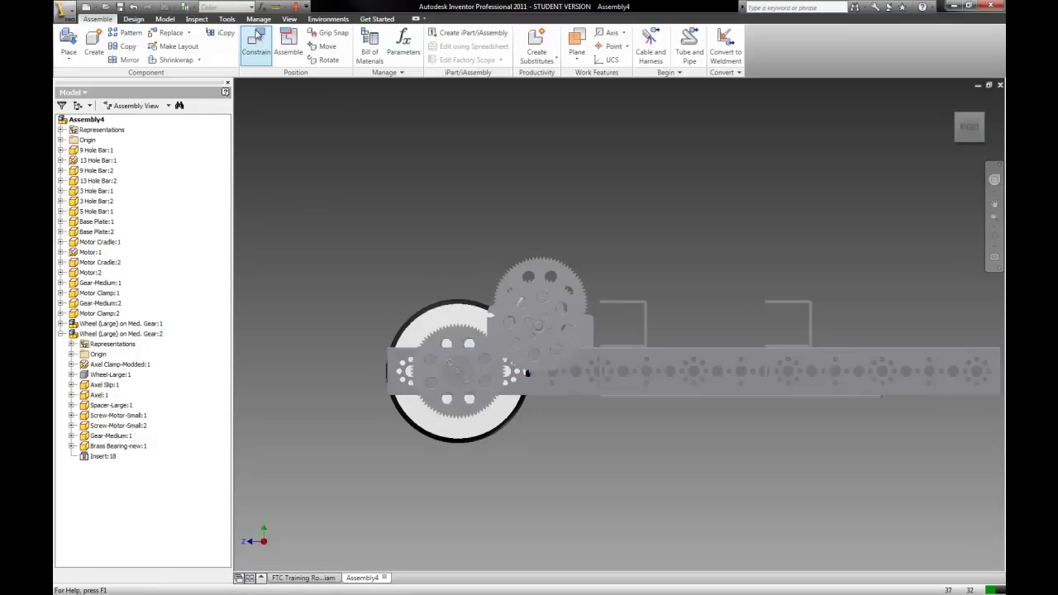
Step: Add a reverse Rotation motion constraint at 1.000 ul ratio between Gear-Medium:1 and the wheel gear
click(256, 40)
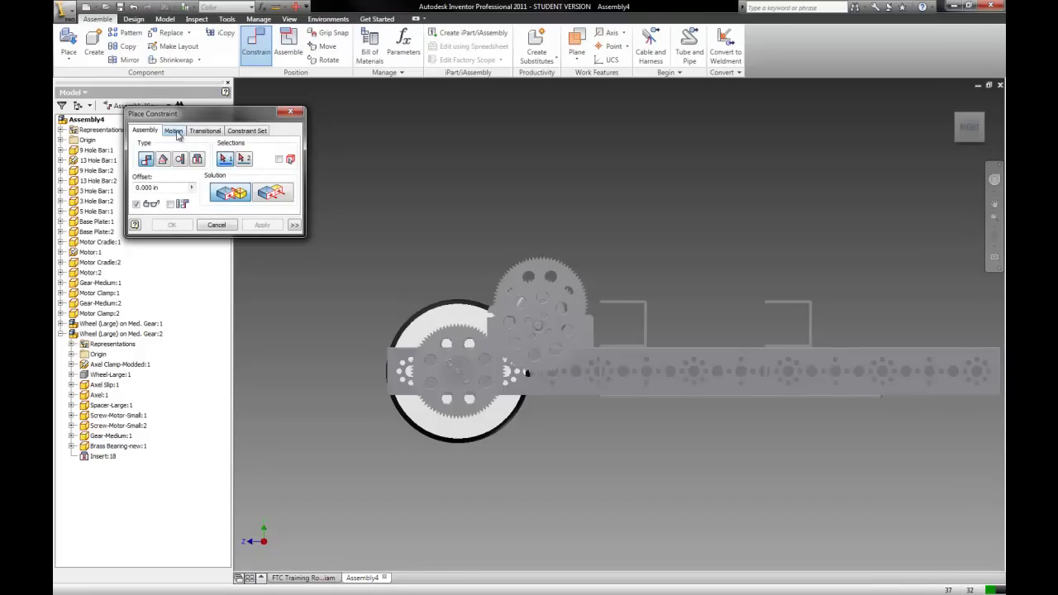
click(176, 132)
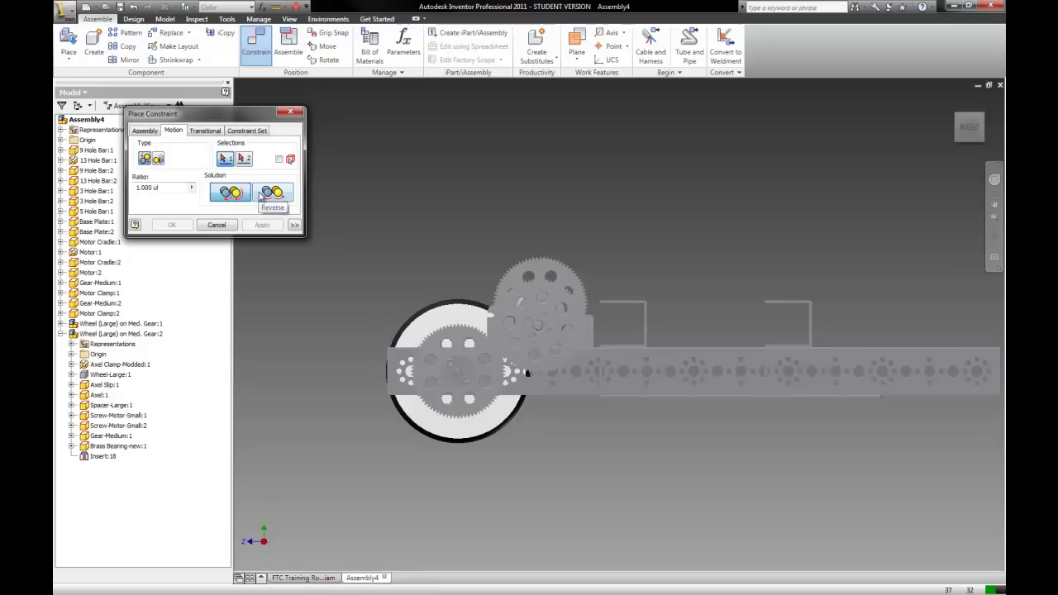
click(260, 194)
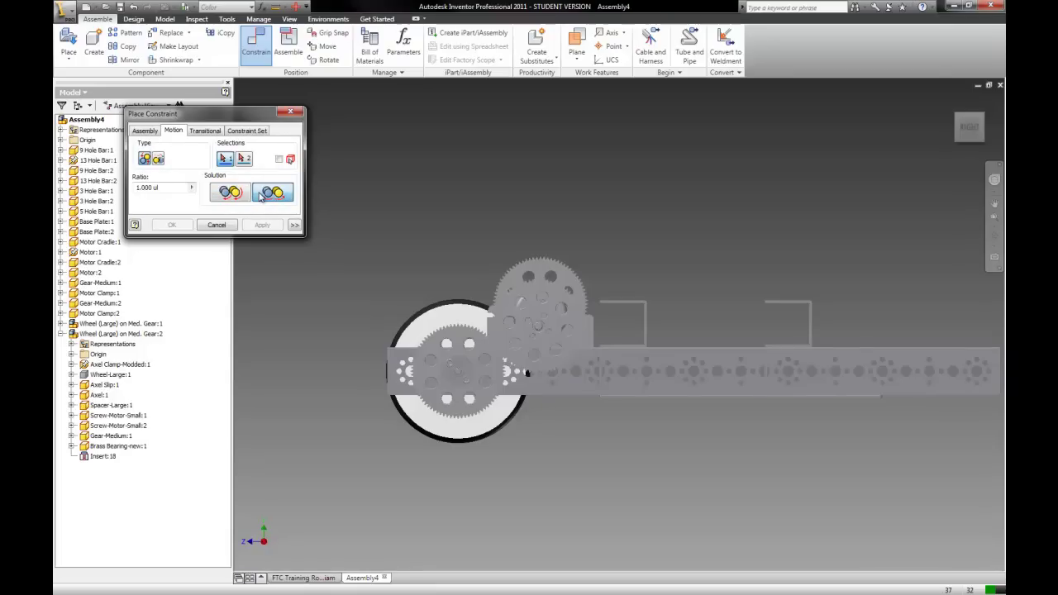
click(518, 290)
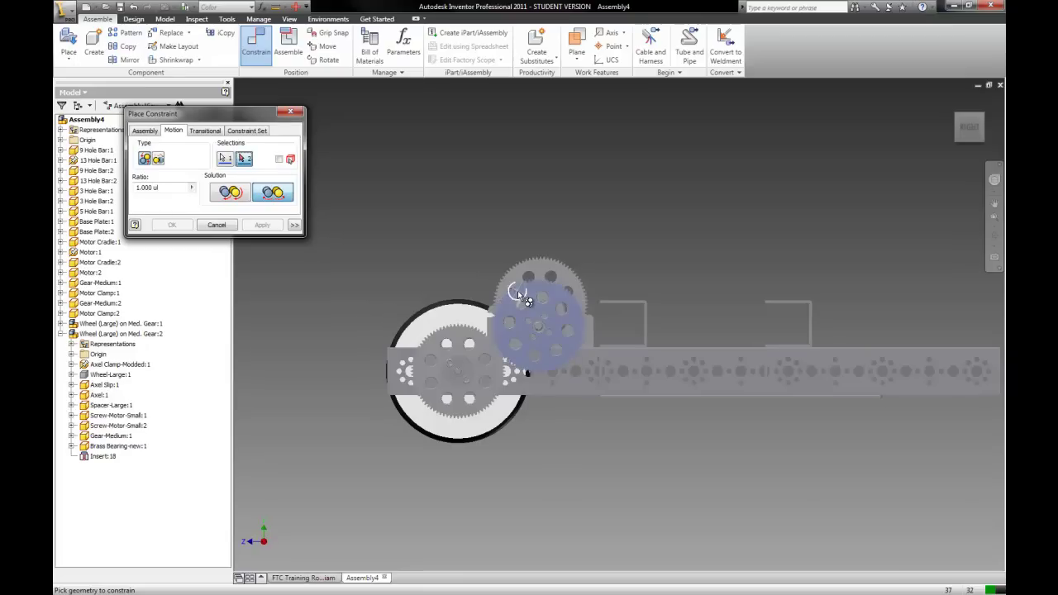
click(458, 341)
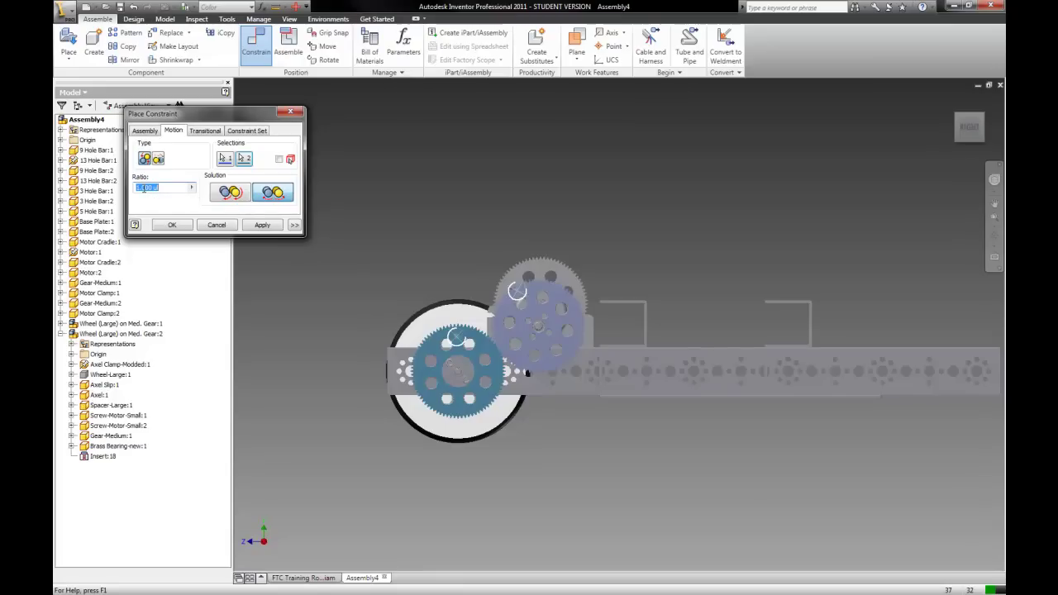
click(262, 225)
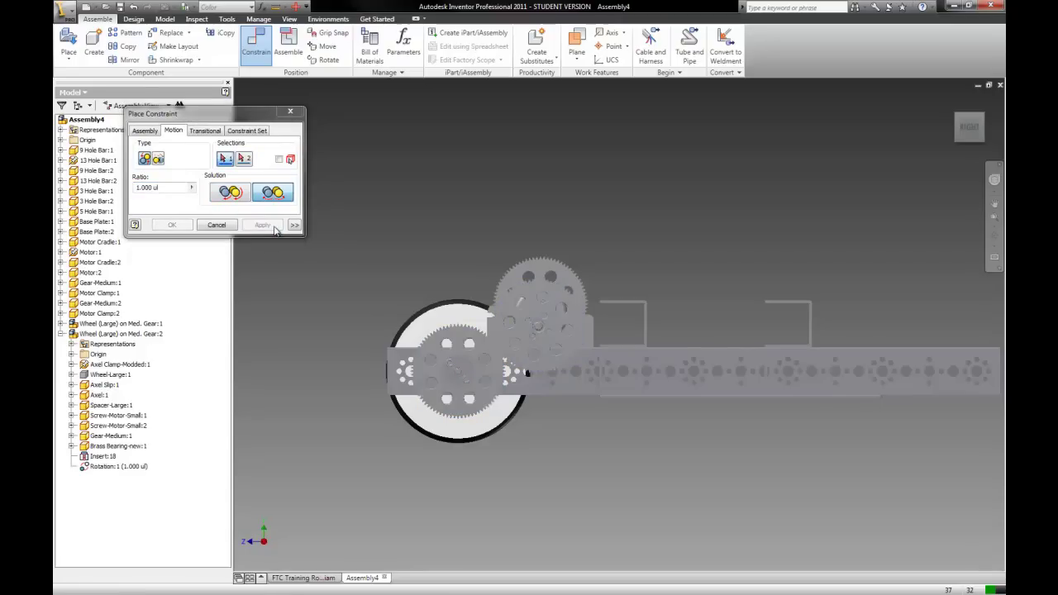
click(218, 225)
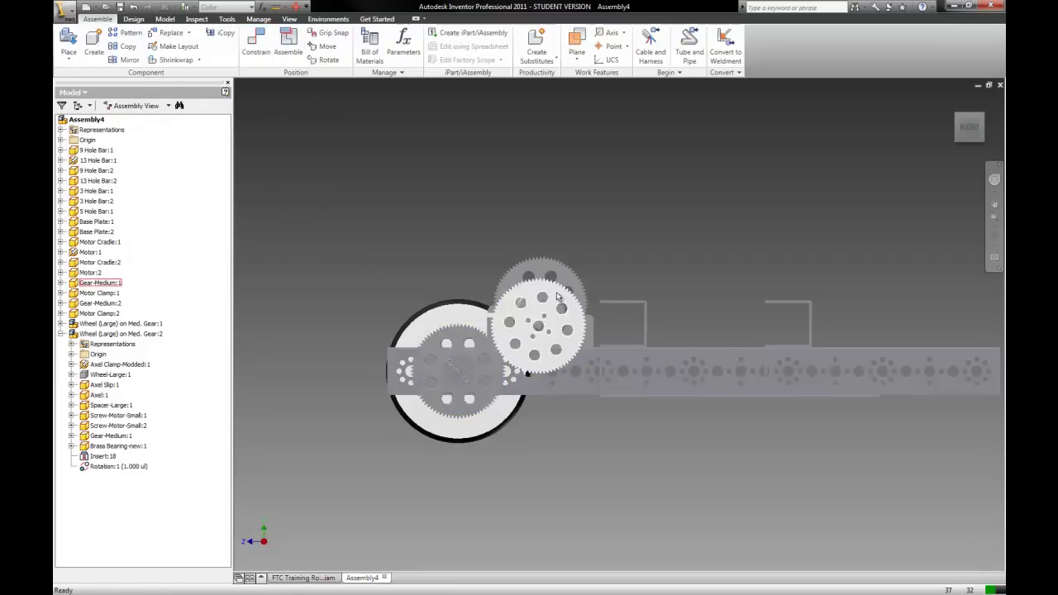
Step: Drag Gear-Medium:1 to check that the wheel's gear turns with it
drag(569, 299, 446, 220)
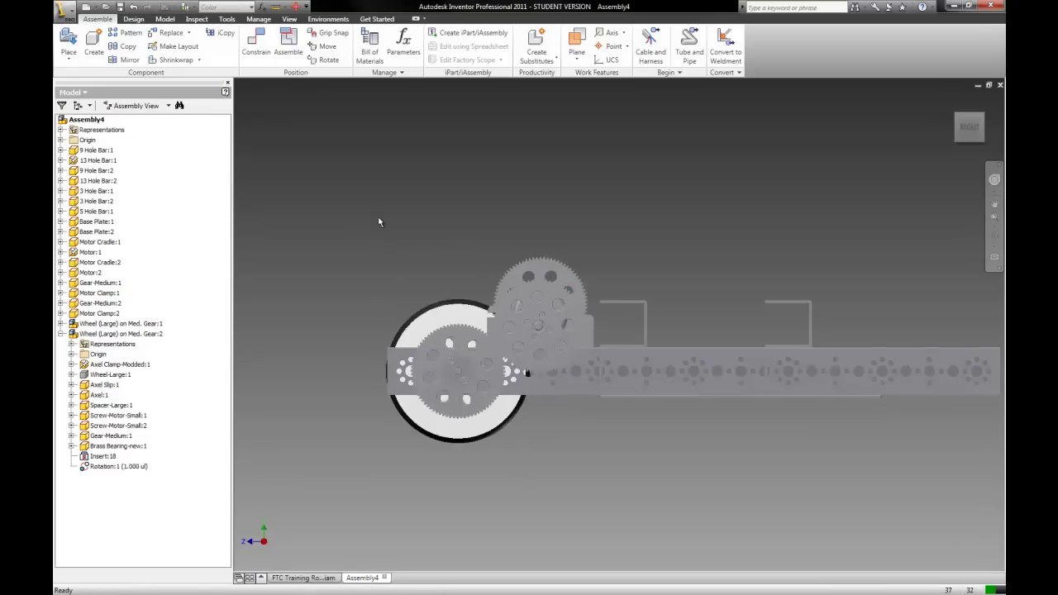
right_click(374, 216)
click(321, 173)
Step: Unhide Wheel-Large:1 in Wheel (Large) on Med. Gear:2, finish the edit, and return home
double_click(102, 333)
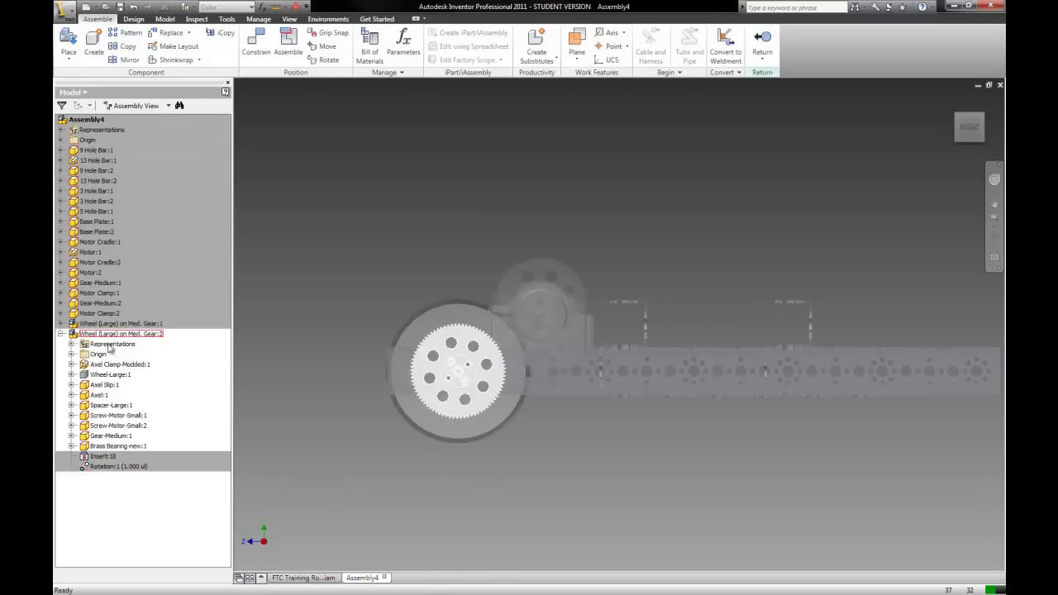
right_click(116, 376)
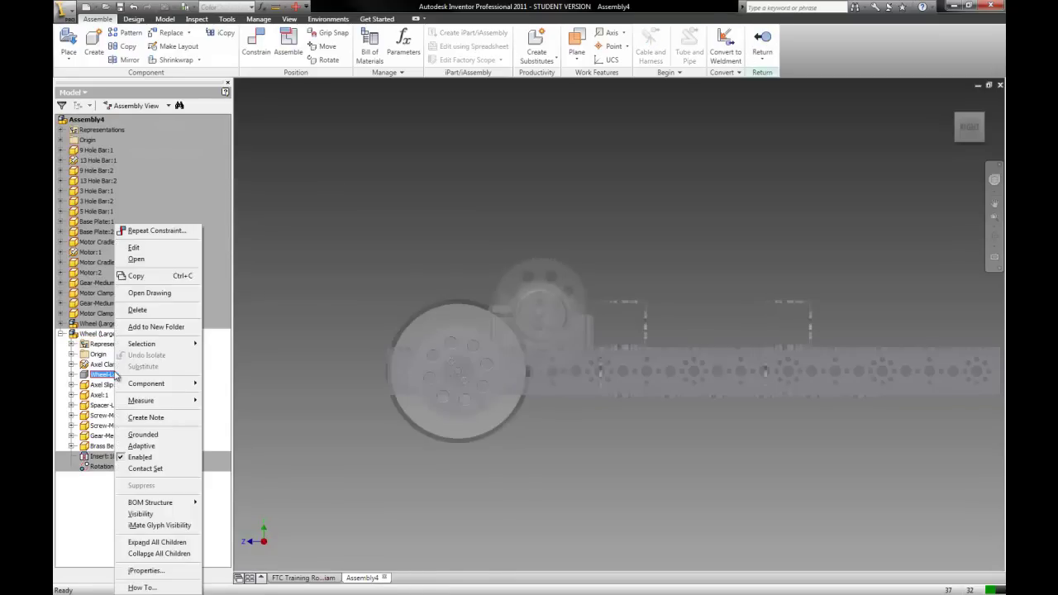
click(154, 514)
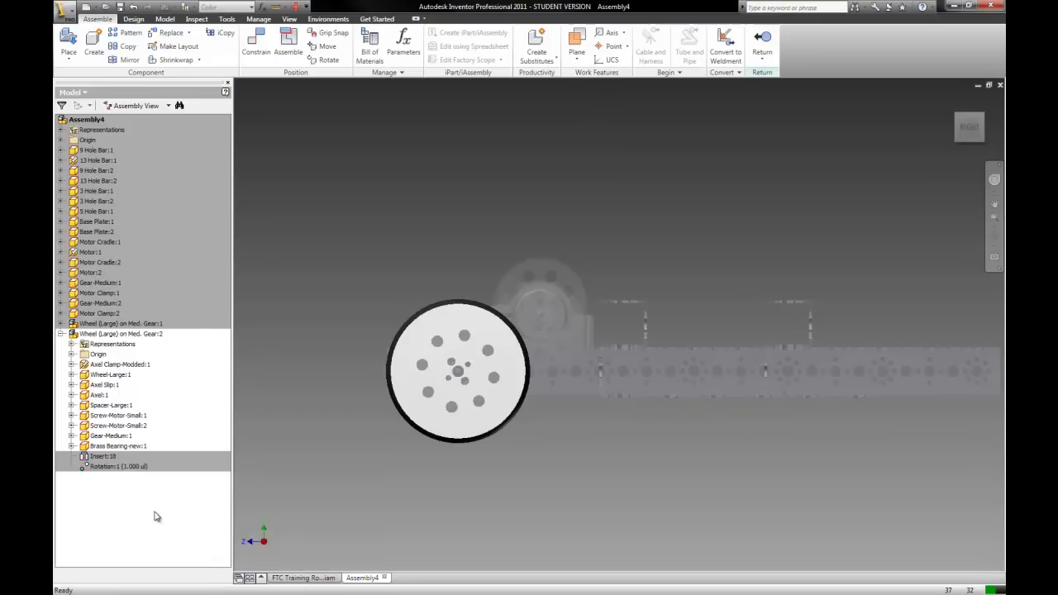
right_click(398, 175)
click(428, 188)
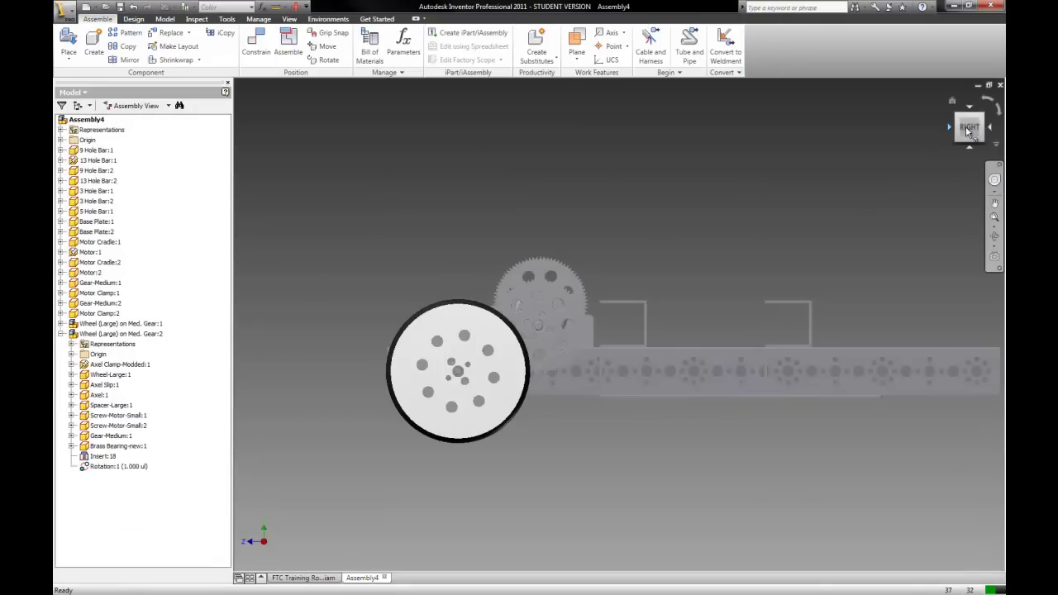
click(951, 100)
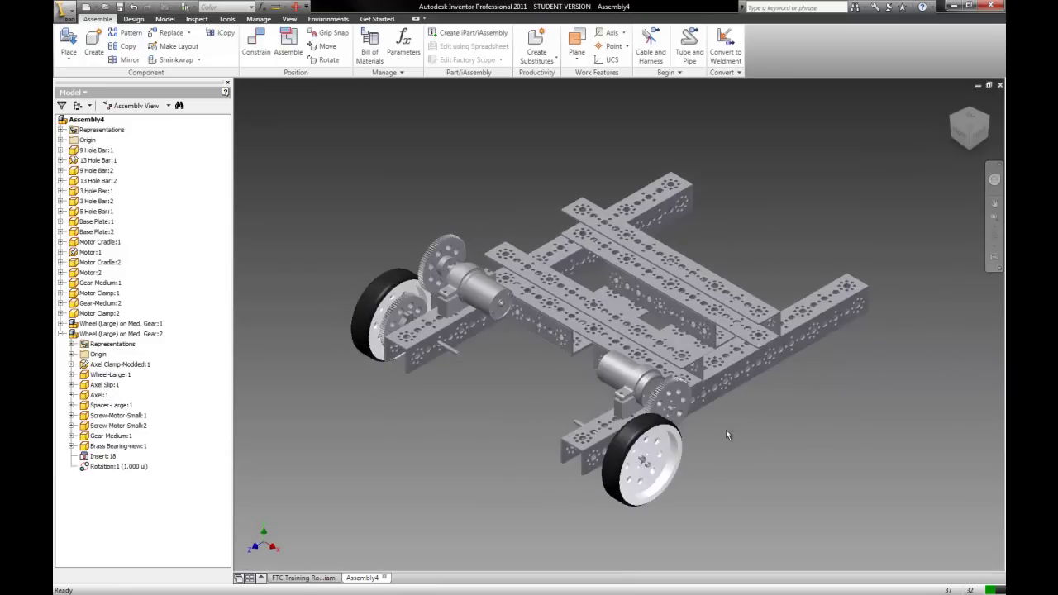
Step: Spin the front large wheel to check the gear motion, then zoom in on the chassis
mouse_move(678, 463)
mouse_down()
mouse_move(699, 472)
mouse_move(691, 453)
mouse_up()
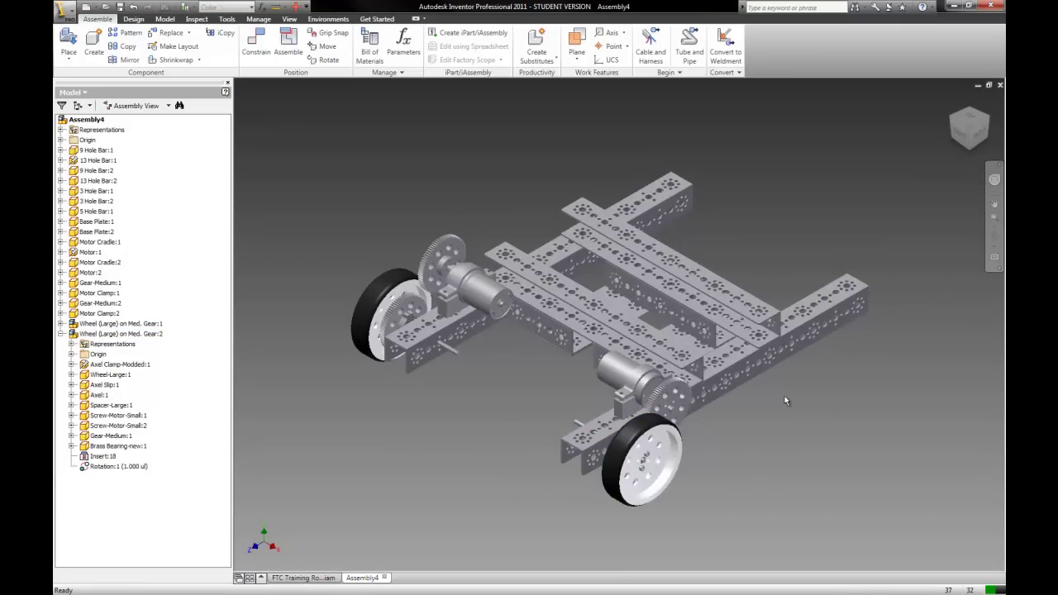
scroll(784, 385, up, 1)
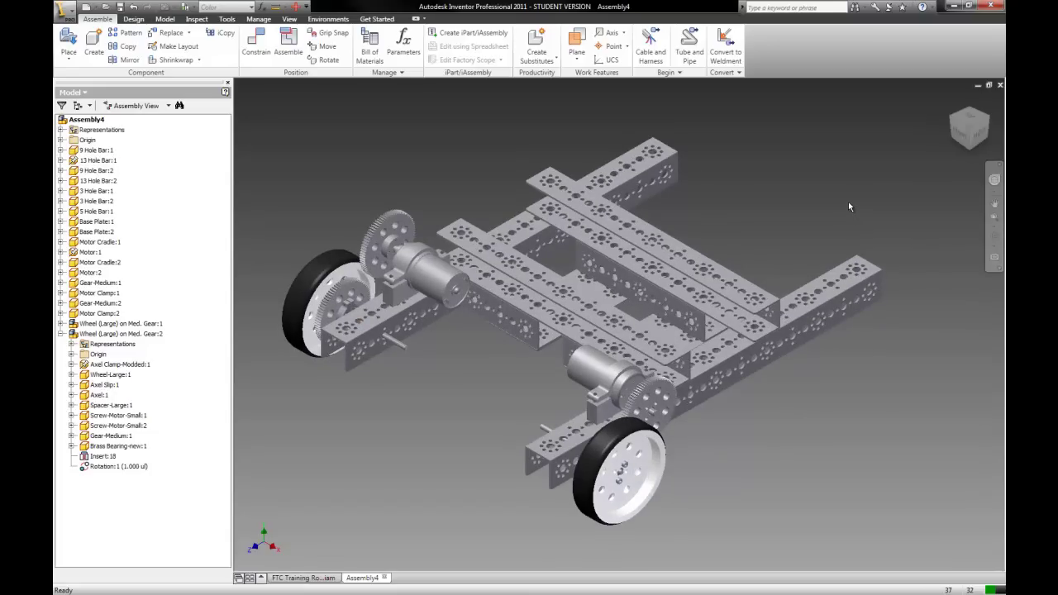